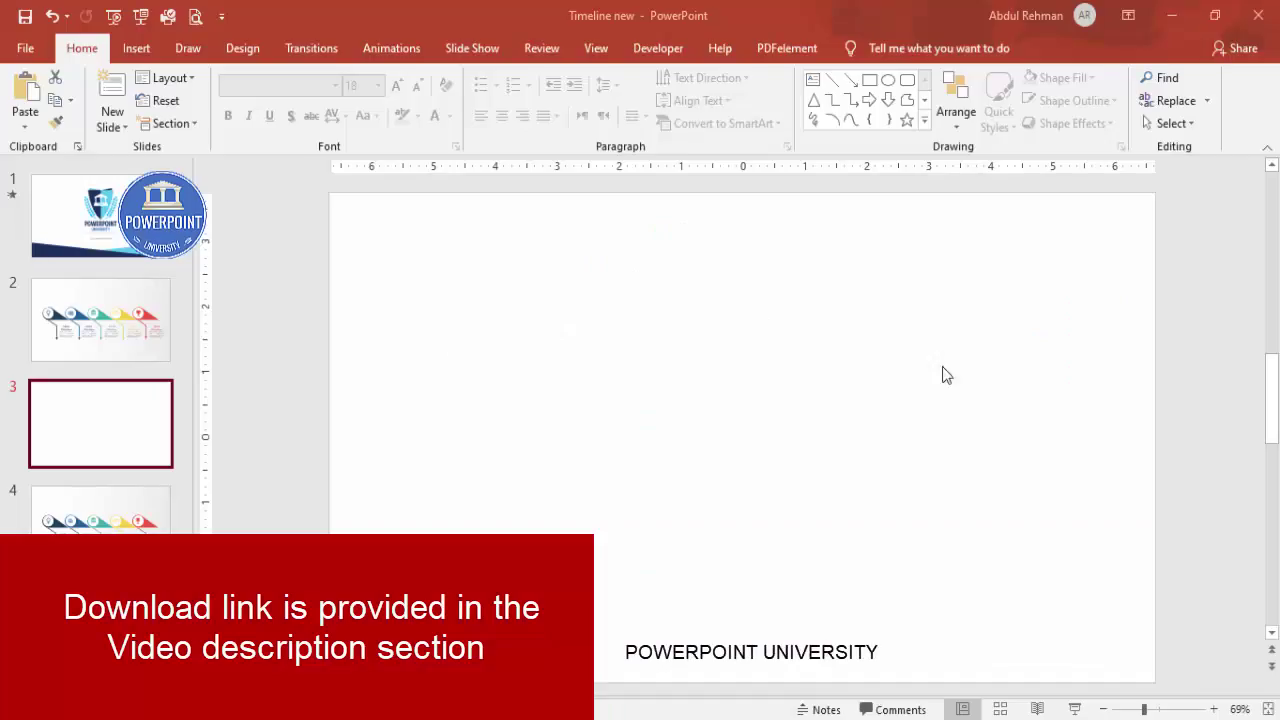
- Turn on the slide's centre guides and place a default oval circle on the slide
left_click(596, 47)
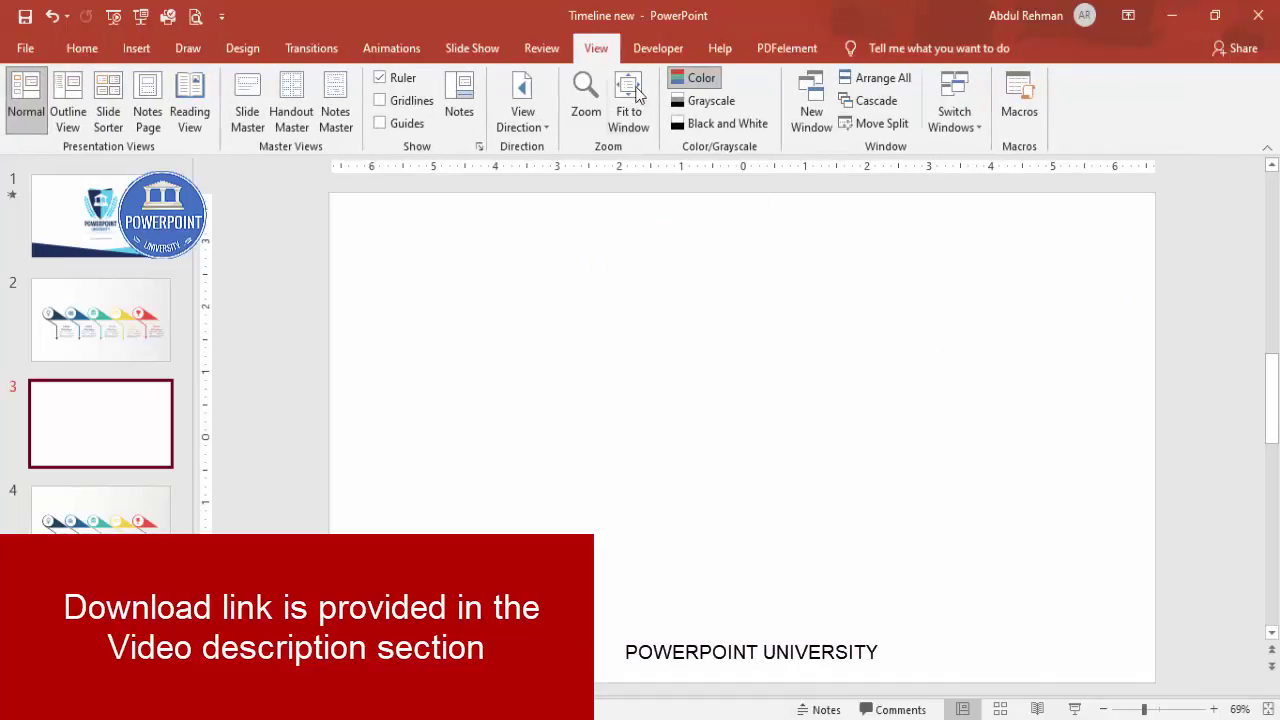
left_click(380, 123)
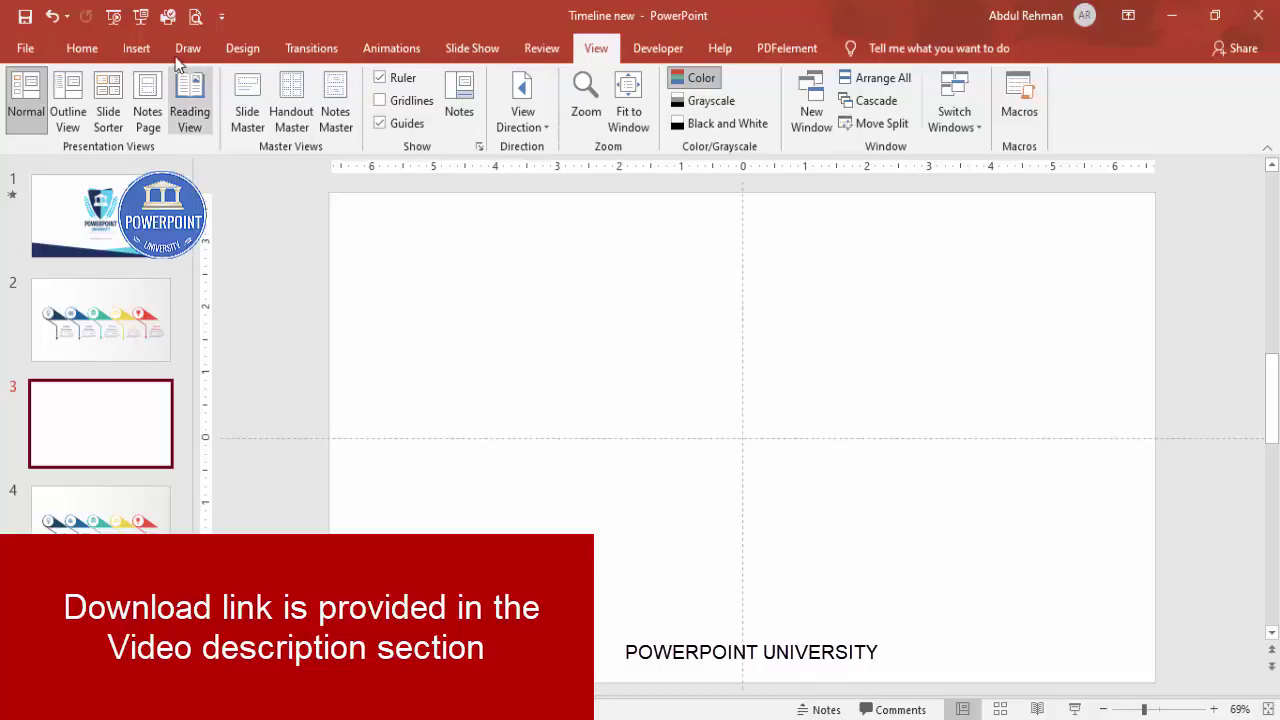
left_click(136, 48)
left_click(296, 110)
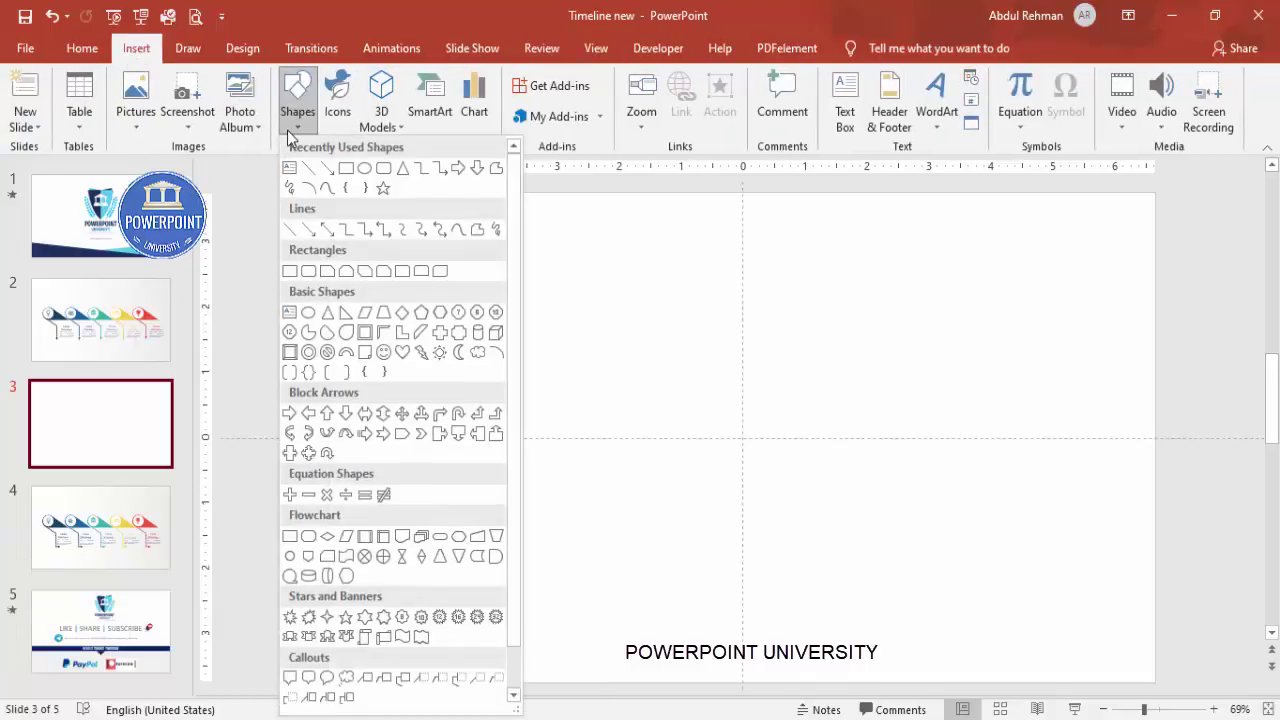
left_click(309, 314)
left_click(703, 406)
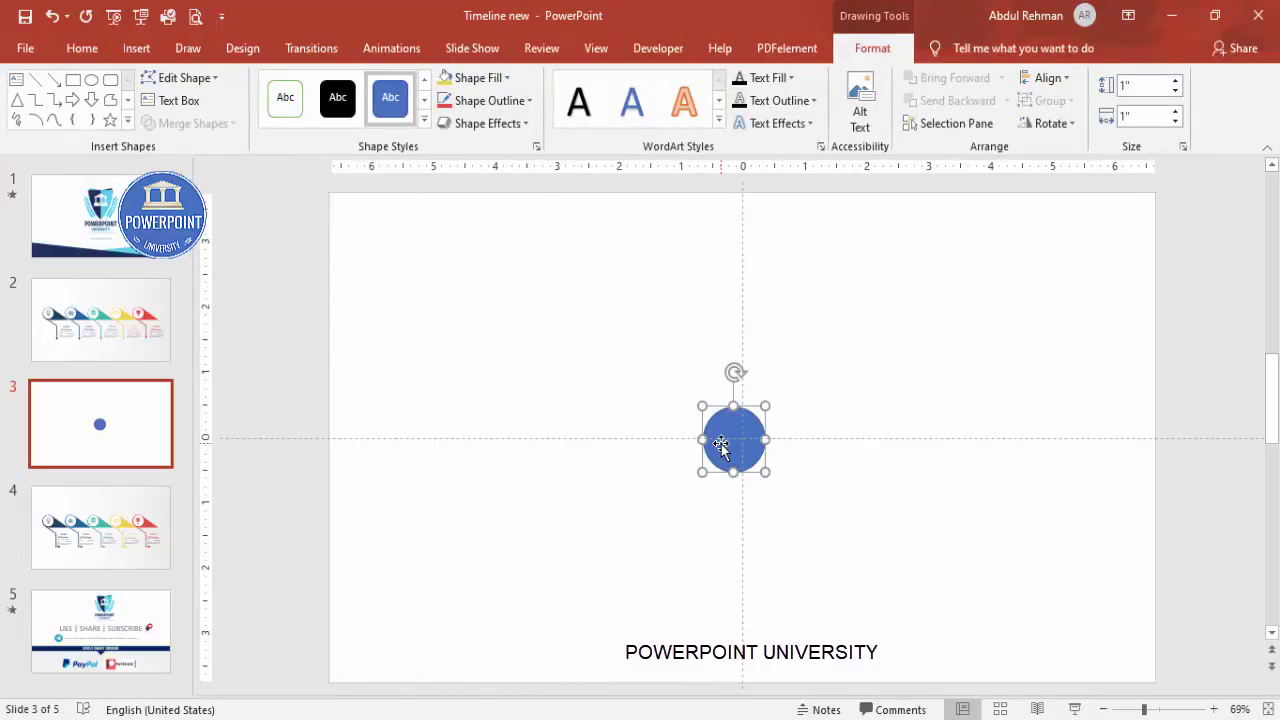
- Remove the circle's outline and align it to the slide's horizontal and vertical centre
left_click(500, 100)
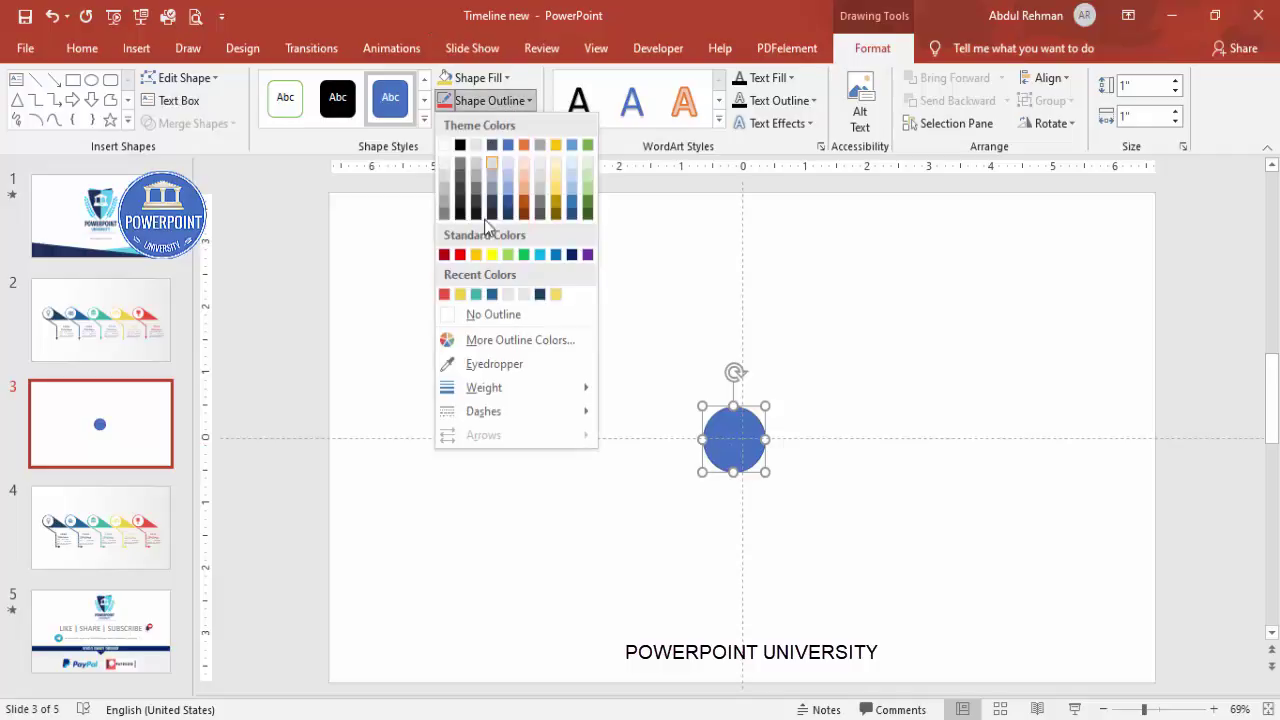
left_click(490, 314)
left_click(1047, 80)
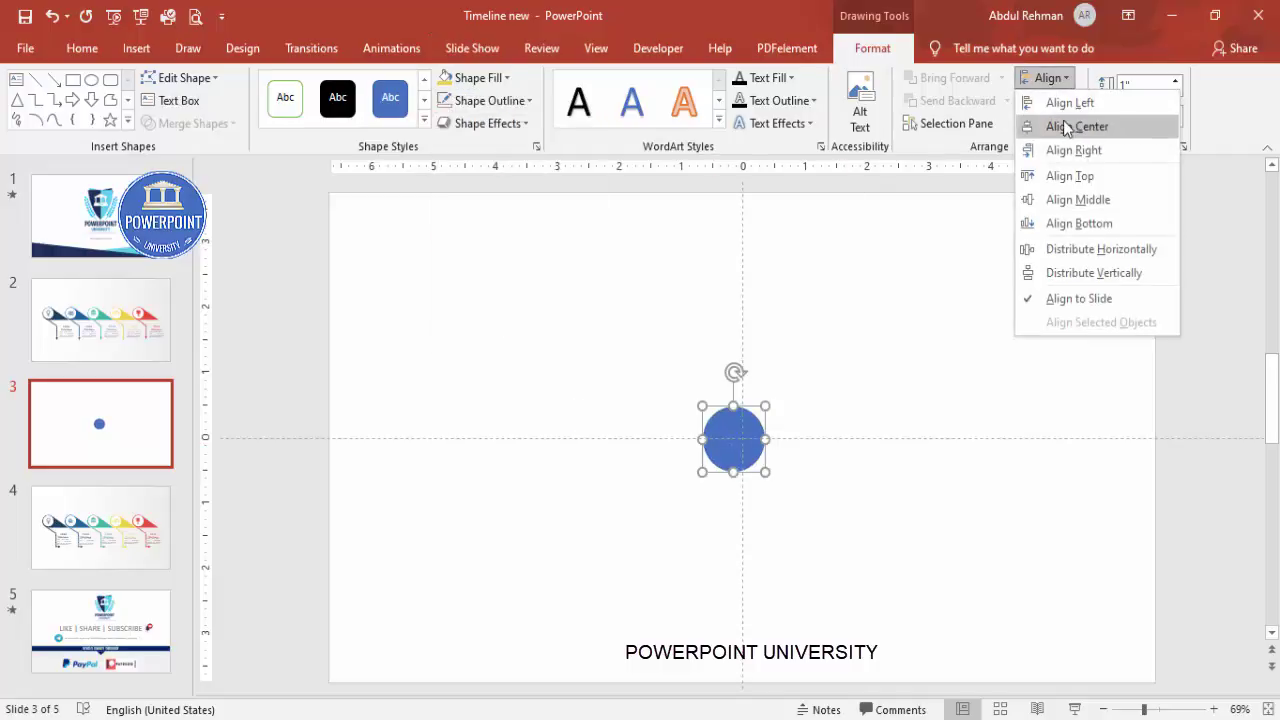
left_click(1070, 127)
left_click(1047, 80)
left_click(1093, 199)
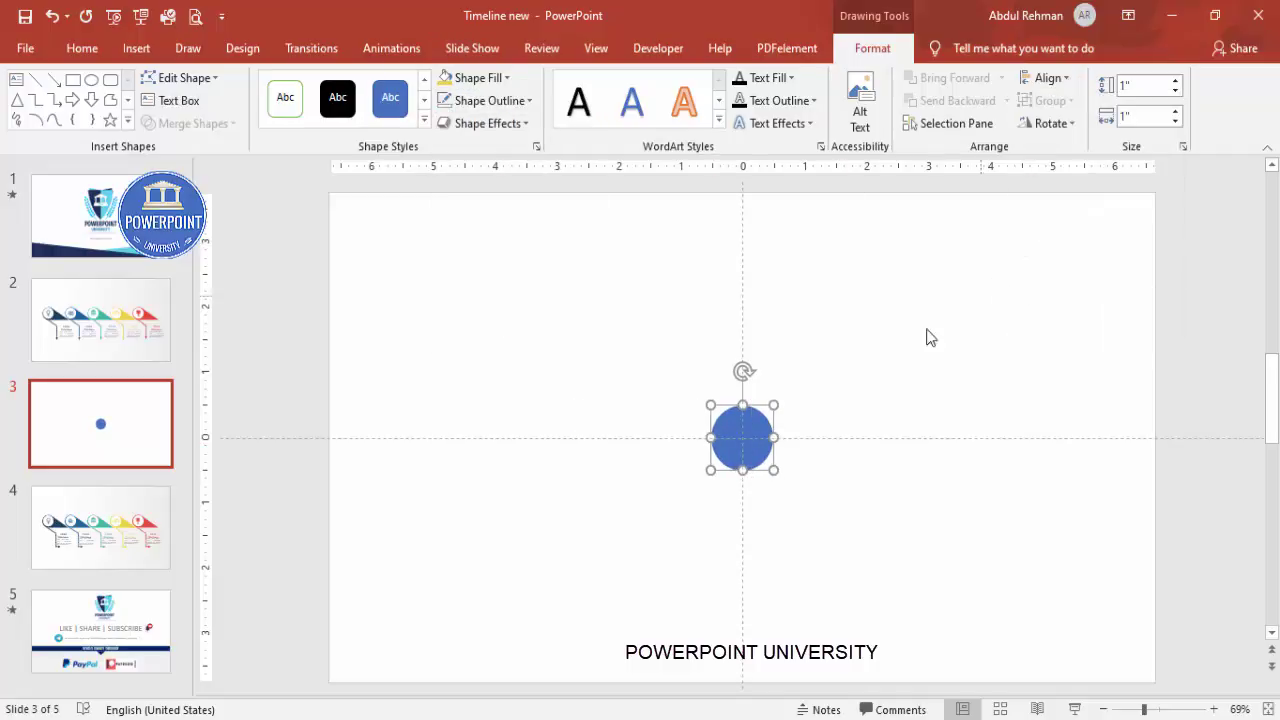
left_click(869, 331)
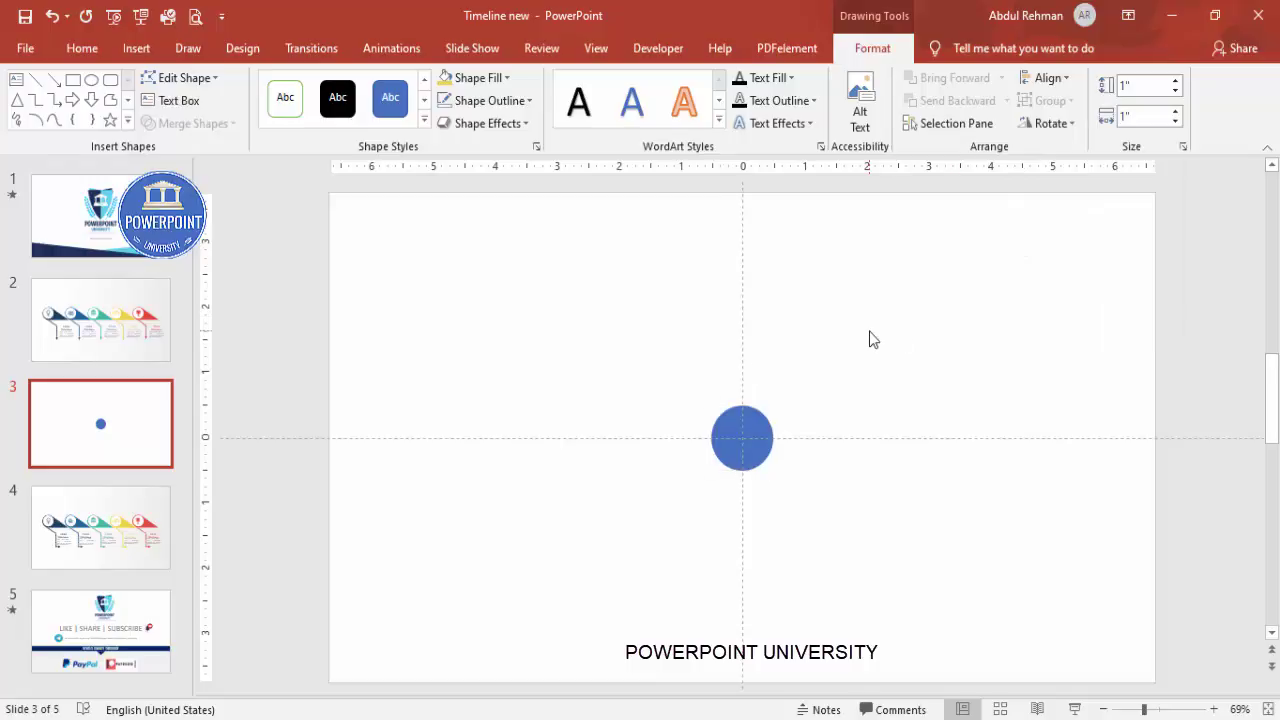
- Draw a tall rounded rectangle and round its ends fully into a pill
left_click(137, 48)
left_click(297, 110)
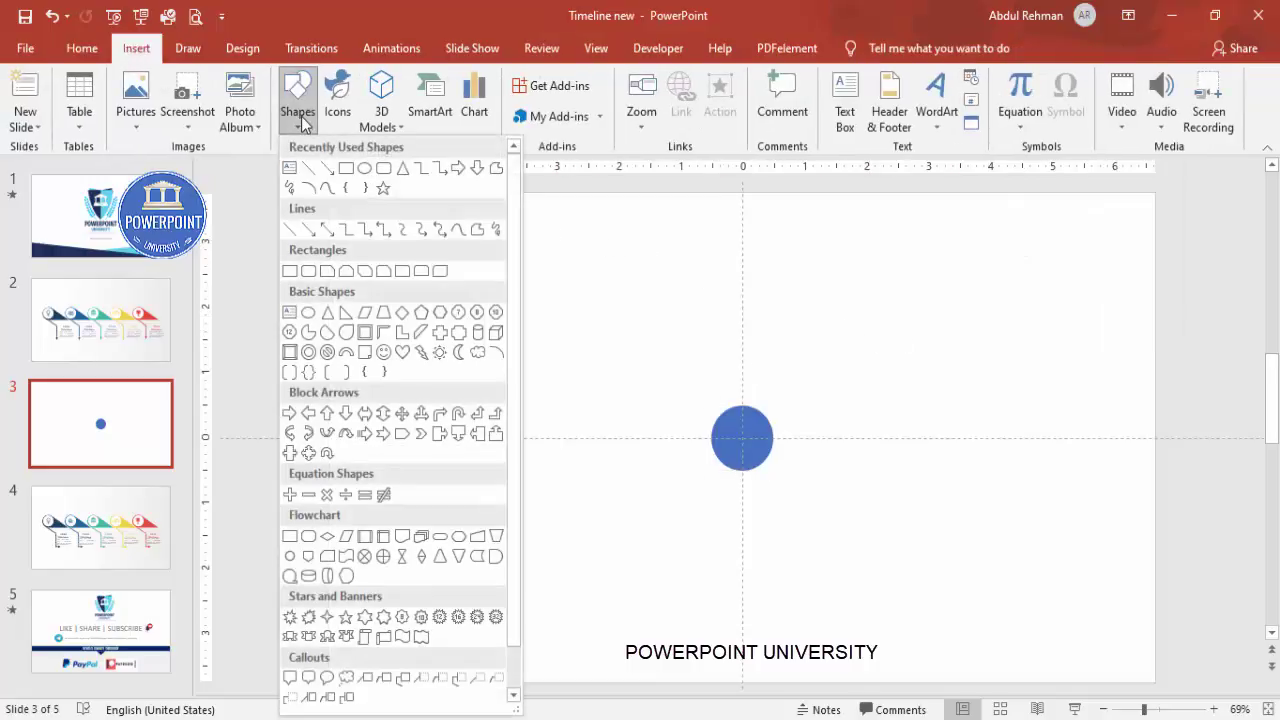
left_click(306, 271)
left_click_drag(521, 340, 587, 534)
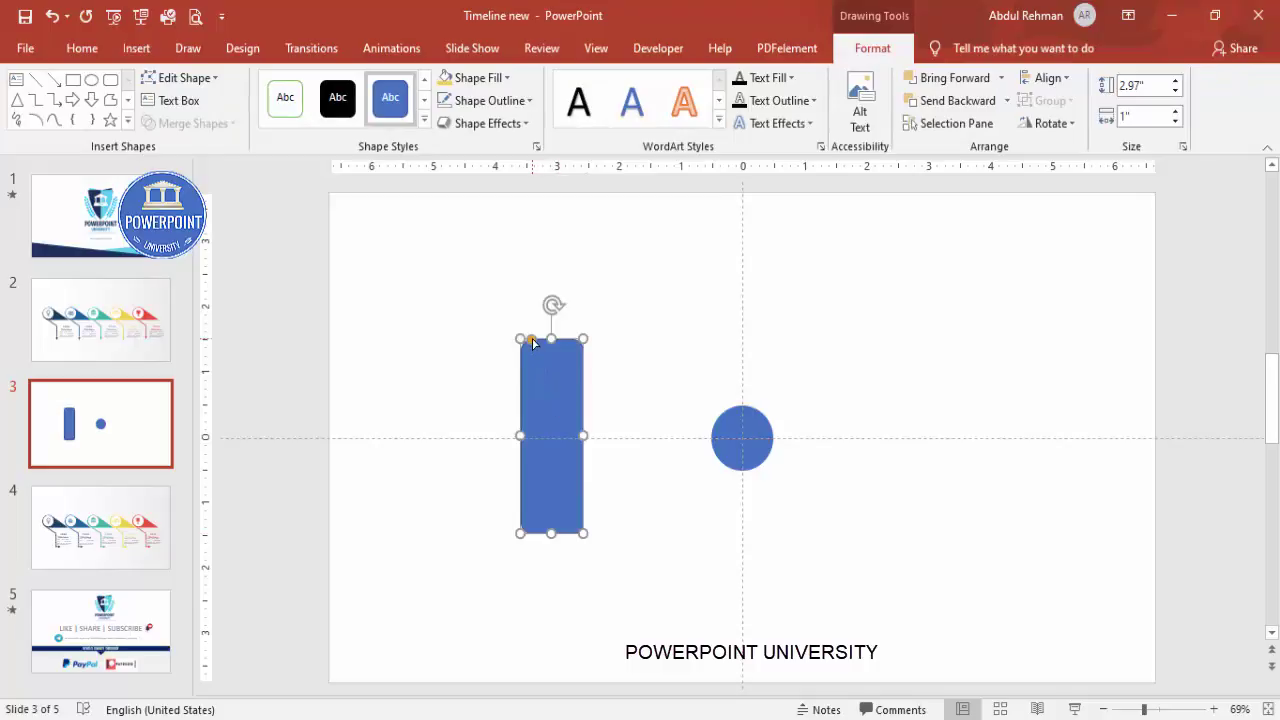
left_click_drag(531, 341, 571, 344)
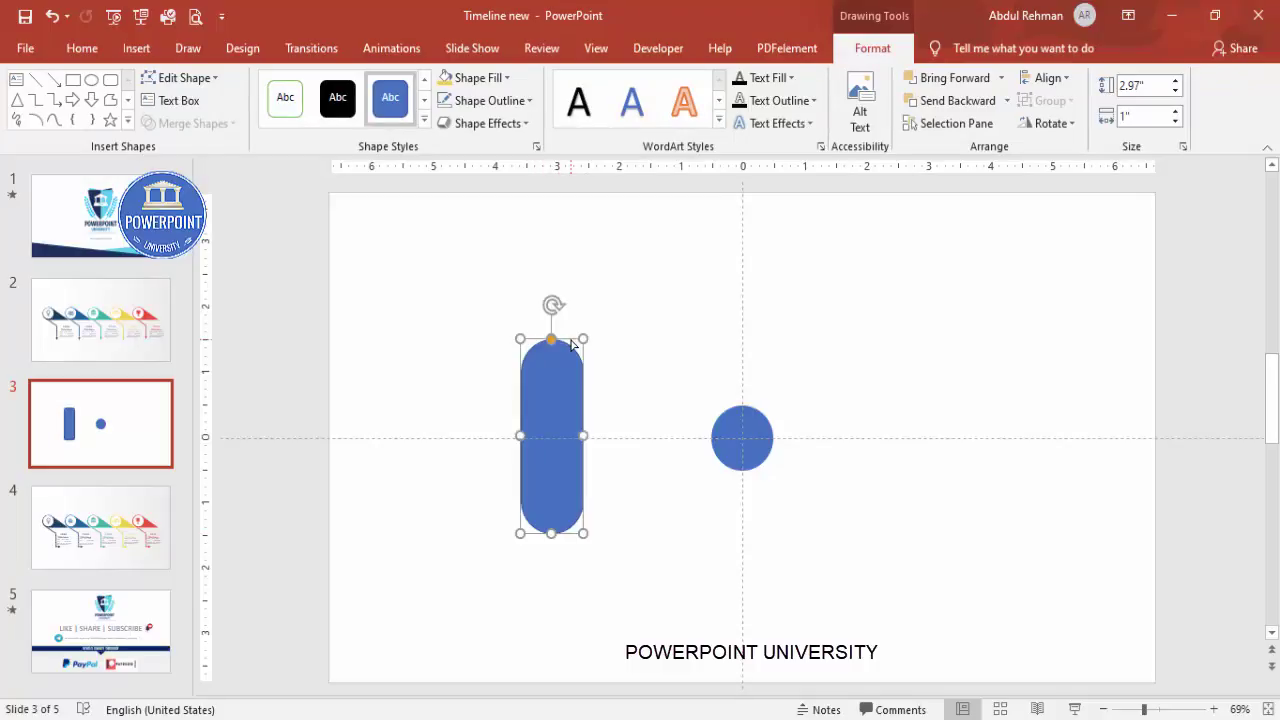
- Give the pill no outline and a teal fill, then place it behind the circle
left_click(510, 101)
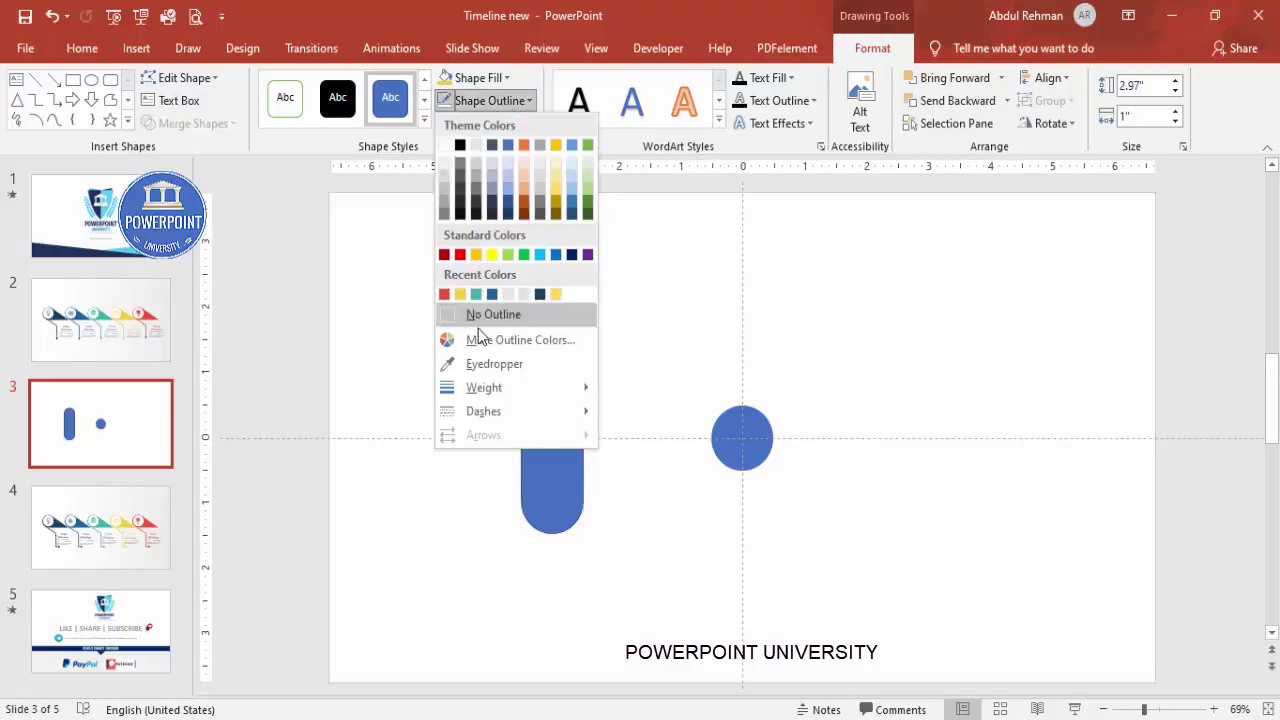
left_click(486, 314)
left_click(484, 77)
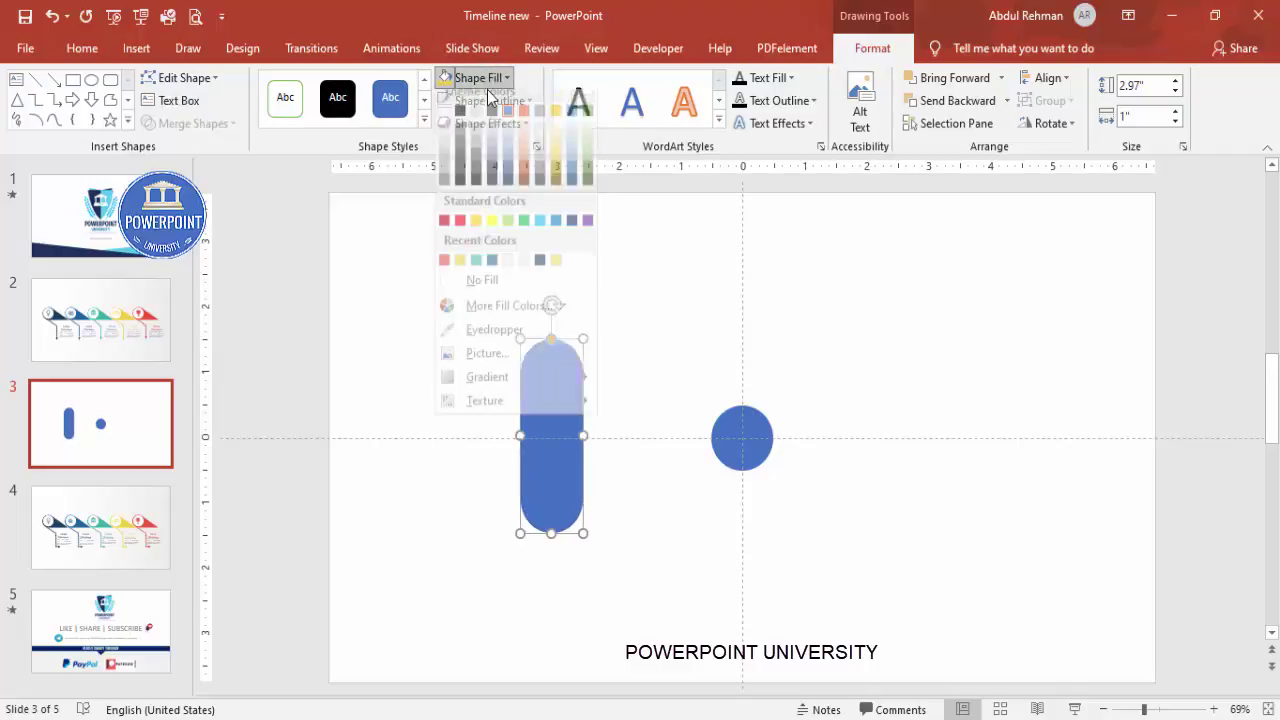
left_click(477, 272)
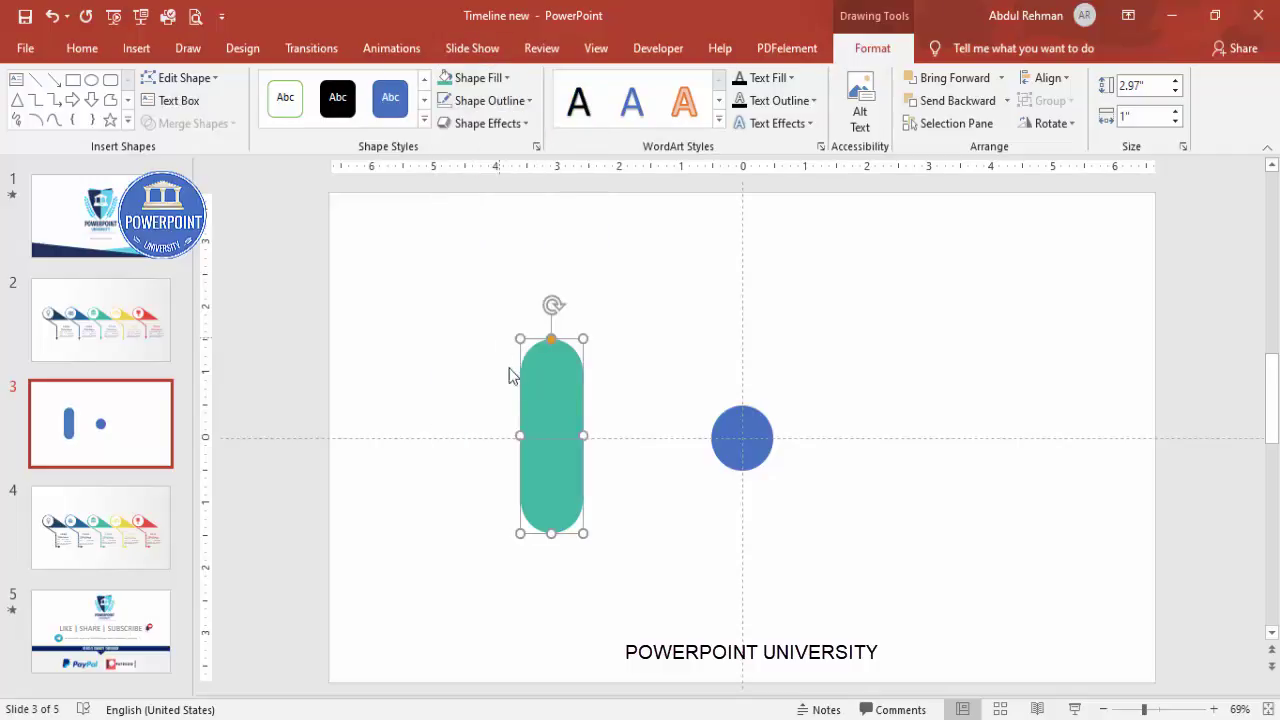
left_click_drag(523, 394, 757, 420)
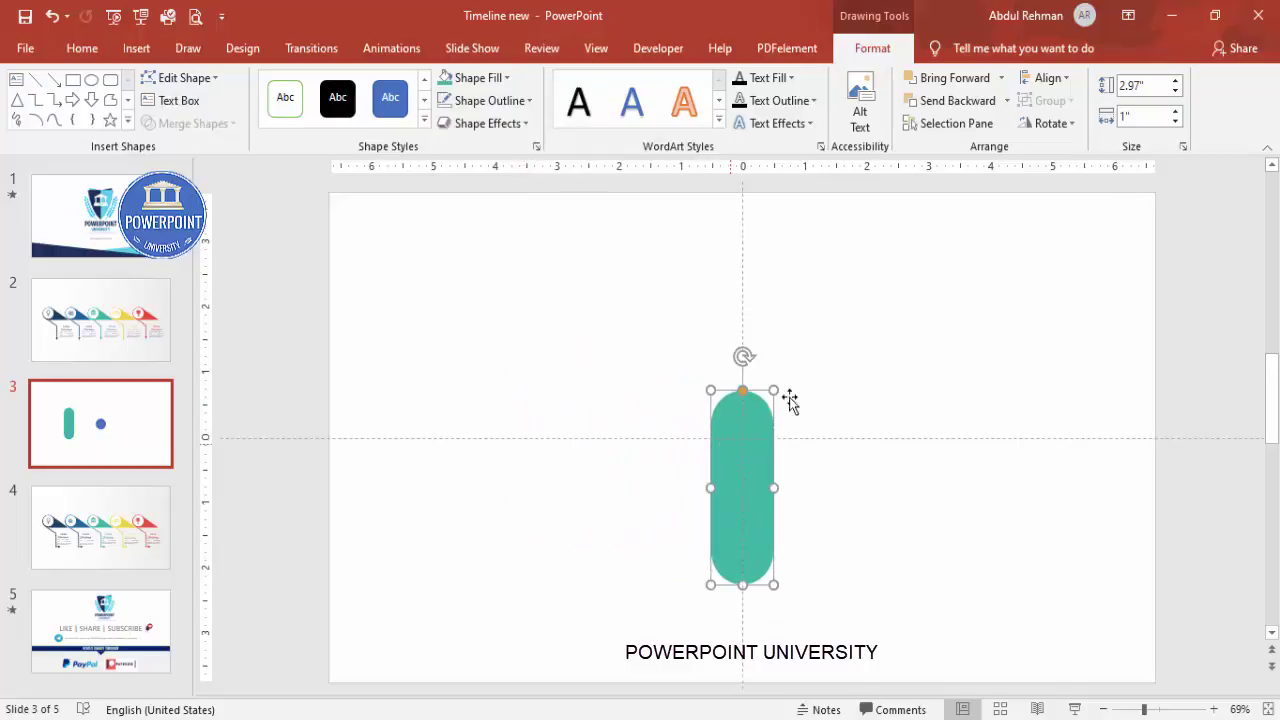
left_click(957, 101)
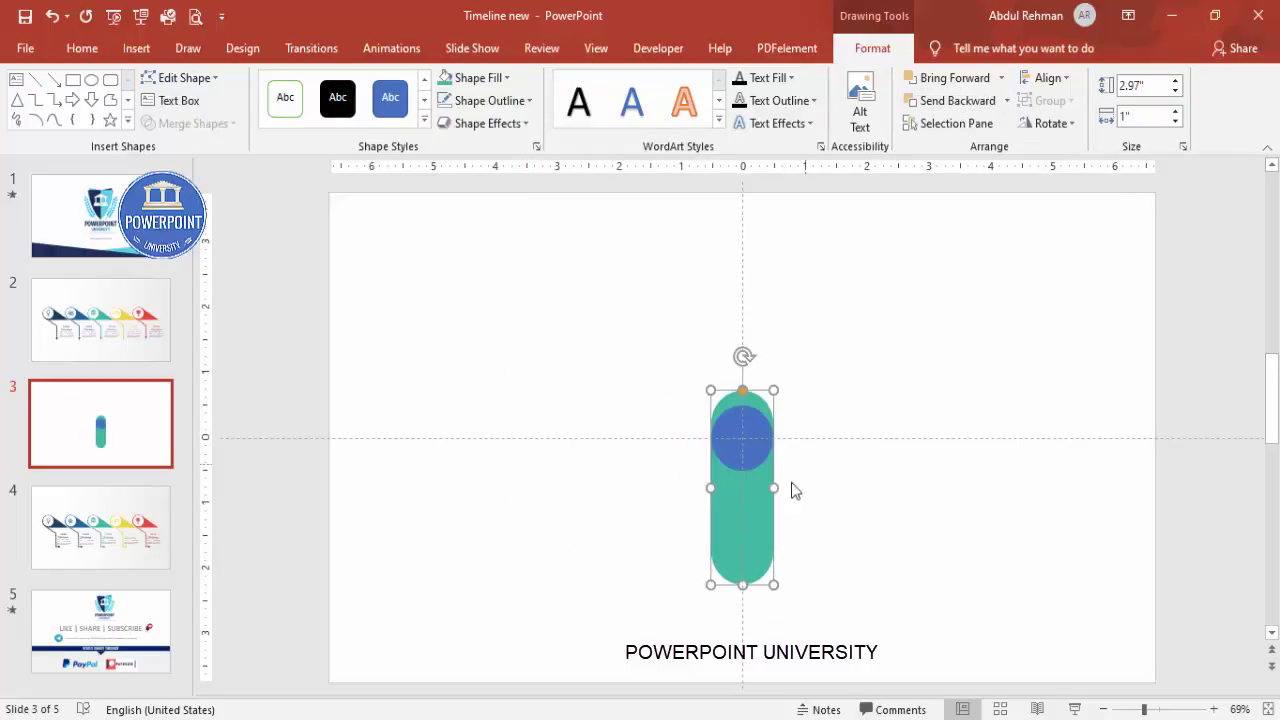
mouse_move(765, 492)
left_mouse_down()
mouse_move(779, 494)
mouse_move(749, 509)
mouse_move(781, 491)
mouse_move(745, 498)
left_mouse_up()
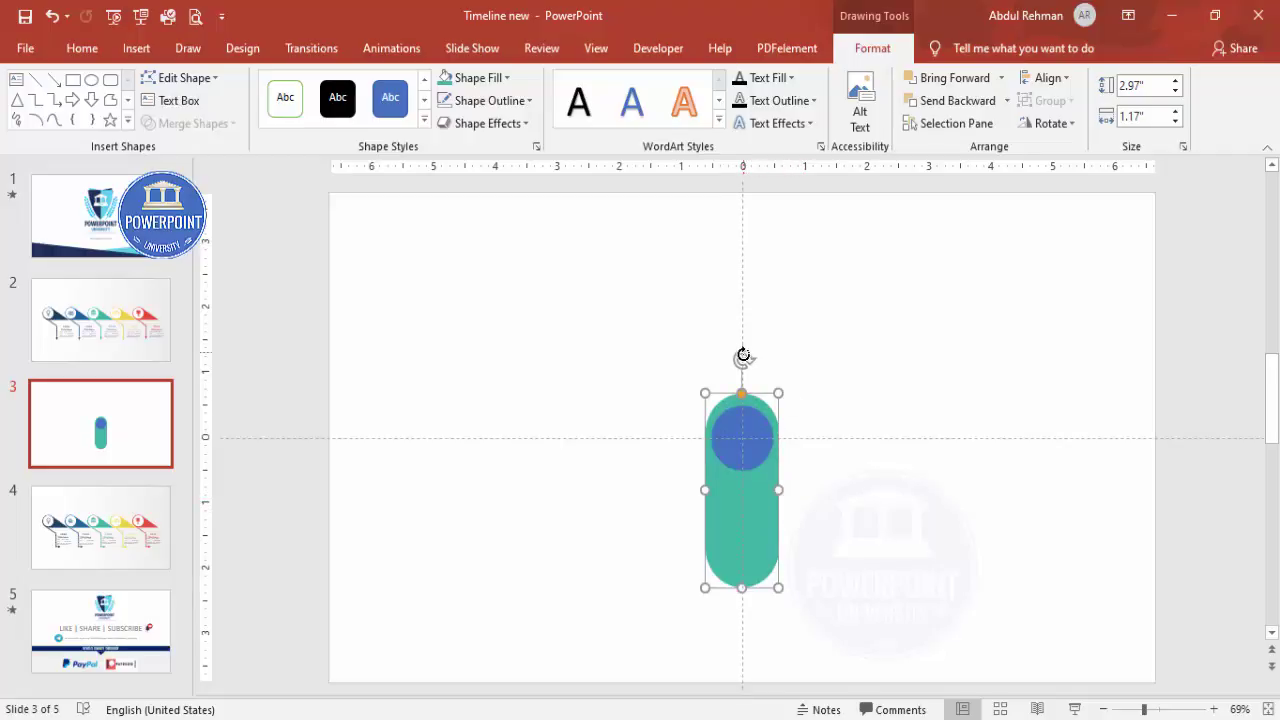
- Rotate the pill diagonally so its end wraps the circle, and fill the circle light grey
left_click_drag(743, 358, 622, 398)
left_click_drag(723, 486, 789, 475)
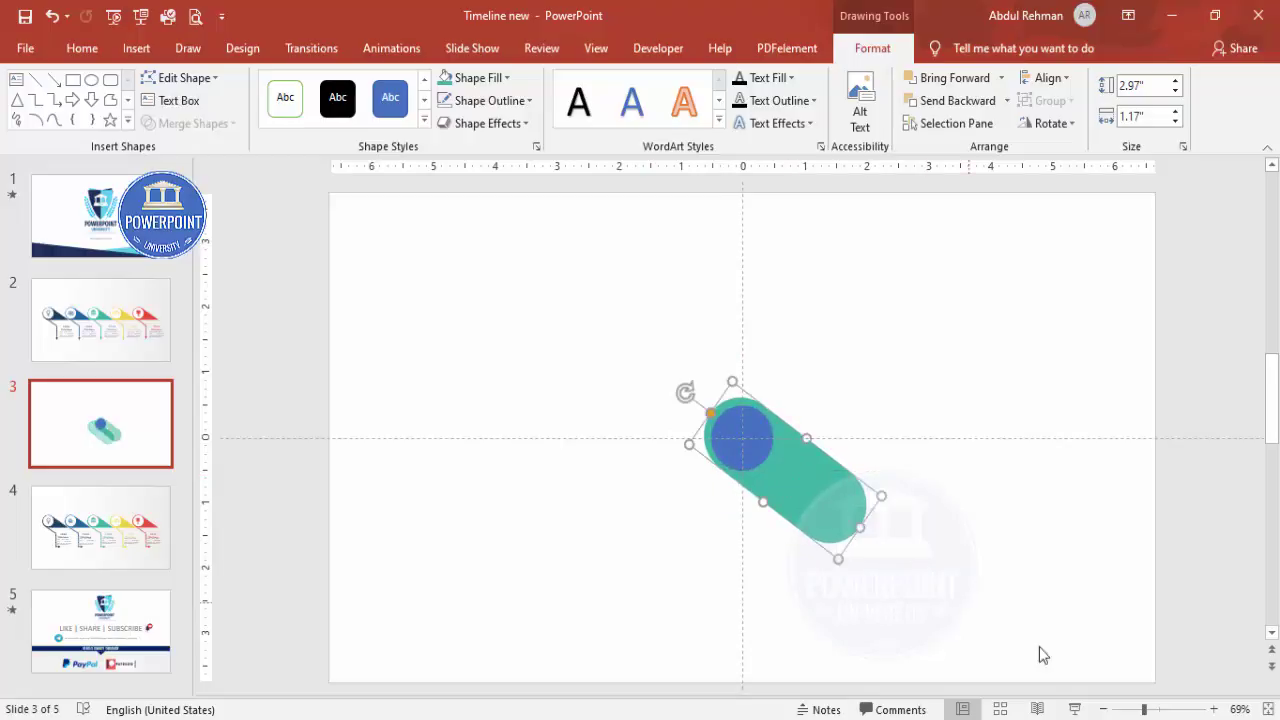
left_click(752, 428)
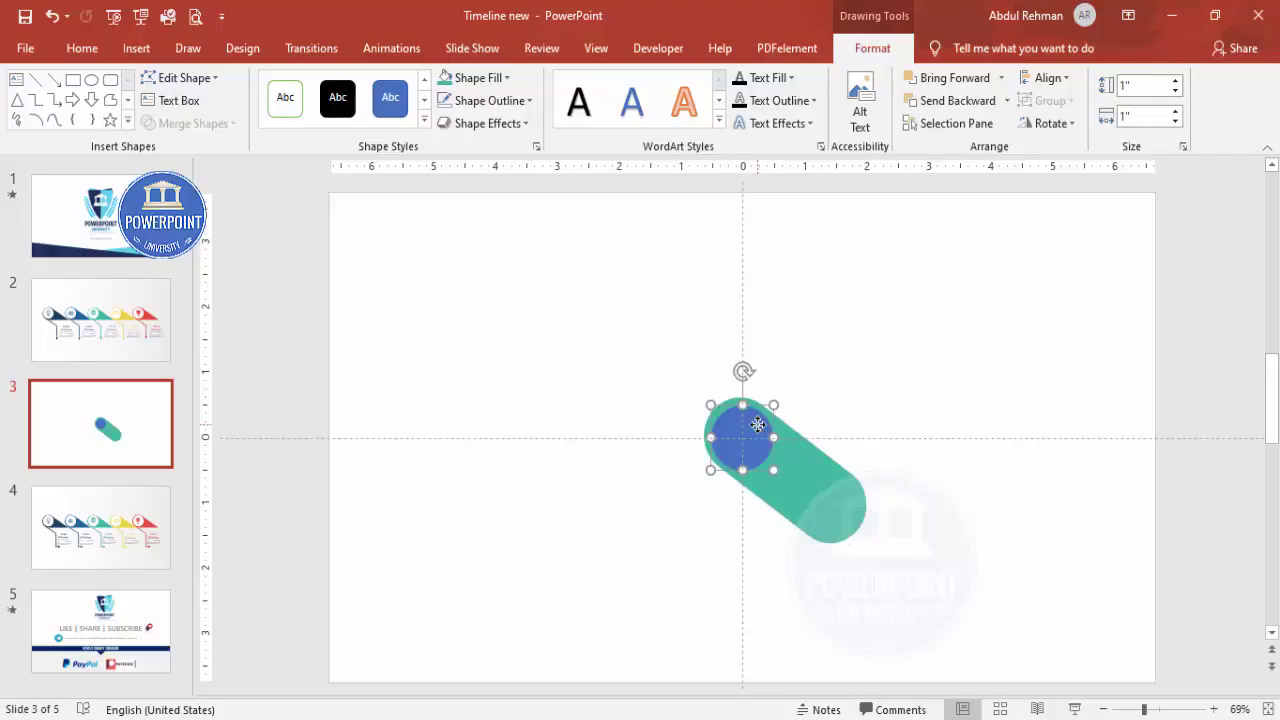
left_click(483, 77)
left_click(446, 150)
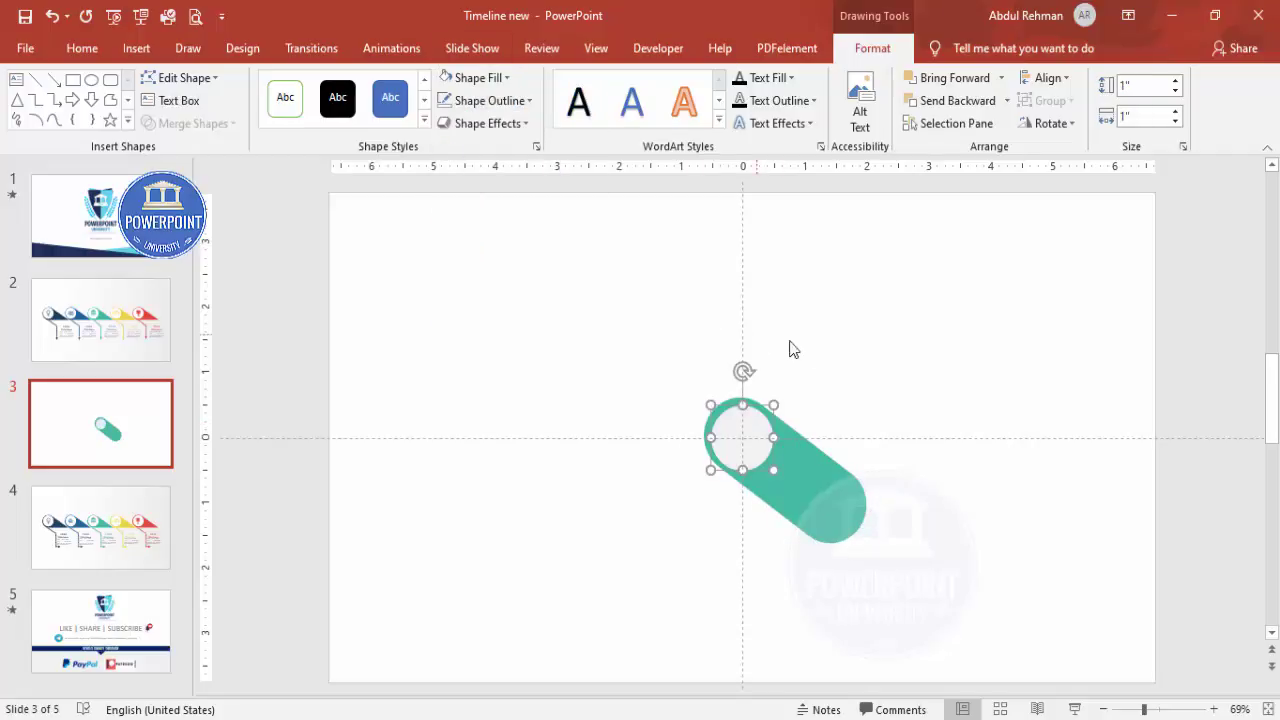
left_click(800, 375)
- Undo an accidental nudge of the tilted teal pill, leaving it in place
left_click(794, 465)
left_click_drag(797, 468, 793, 467)
key("ctrl+z")
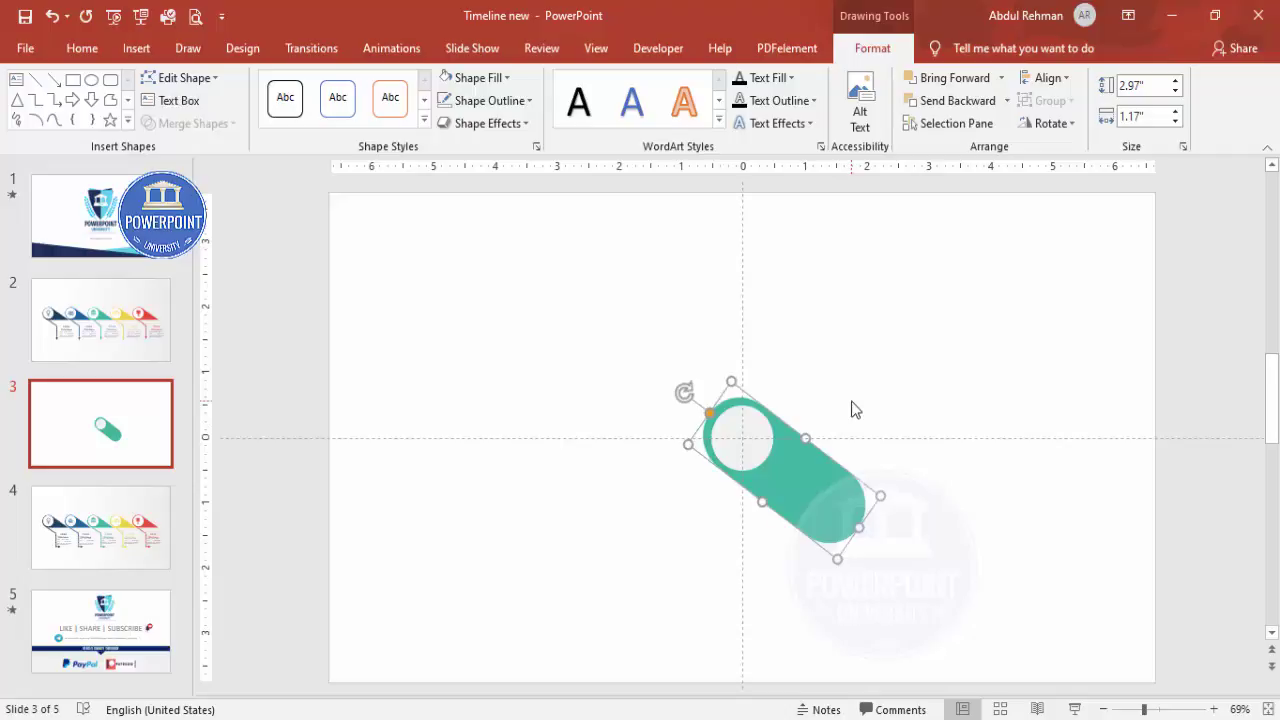
left_click(670, 510)
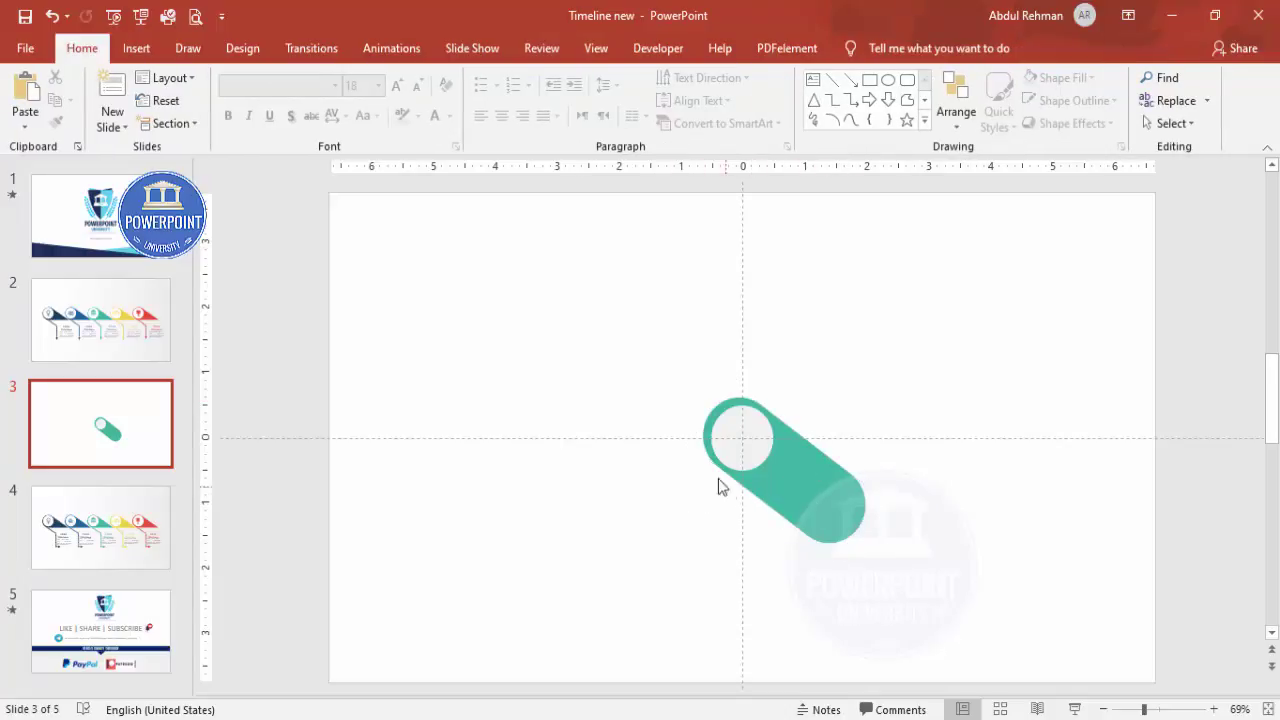
- Draw a rectangle over the pill's lower part, its top edge on the horizontal guide
left_click(136, 48)
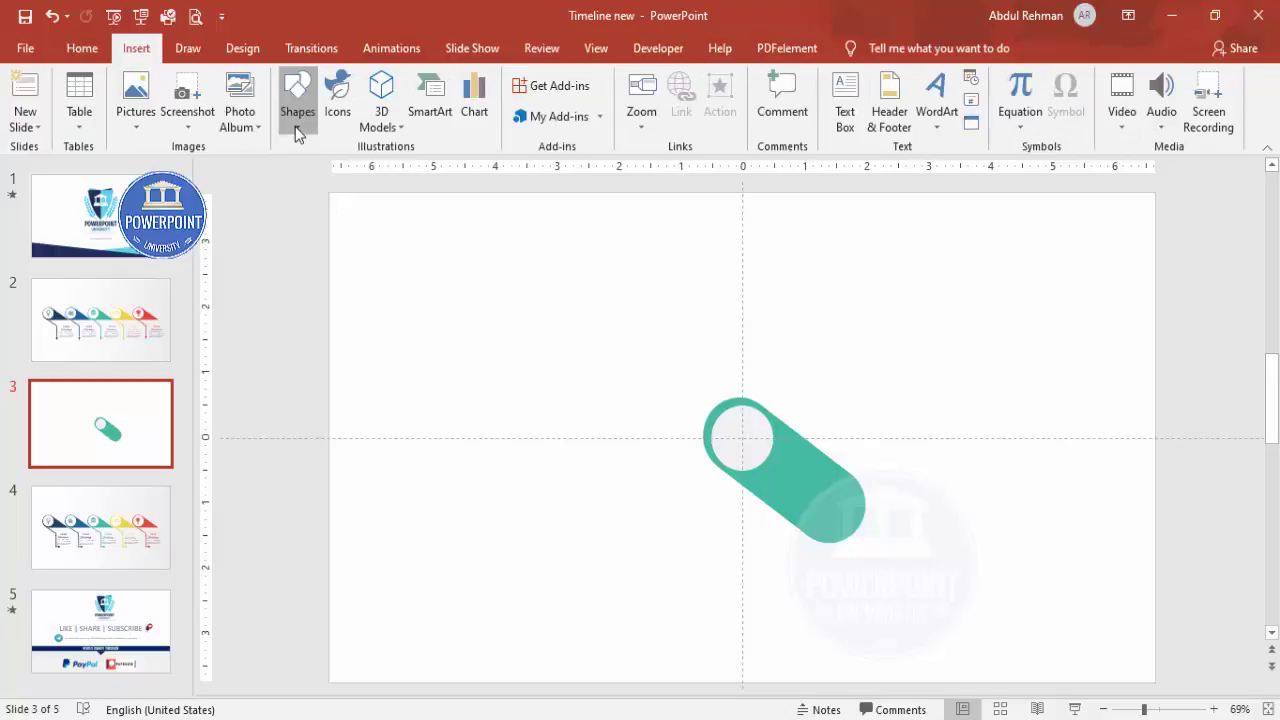
left_click(296, 120)
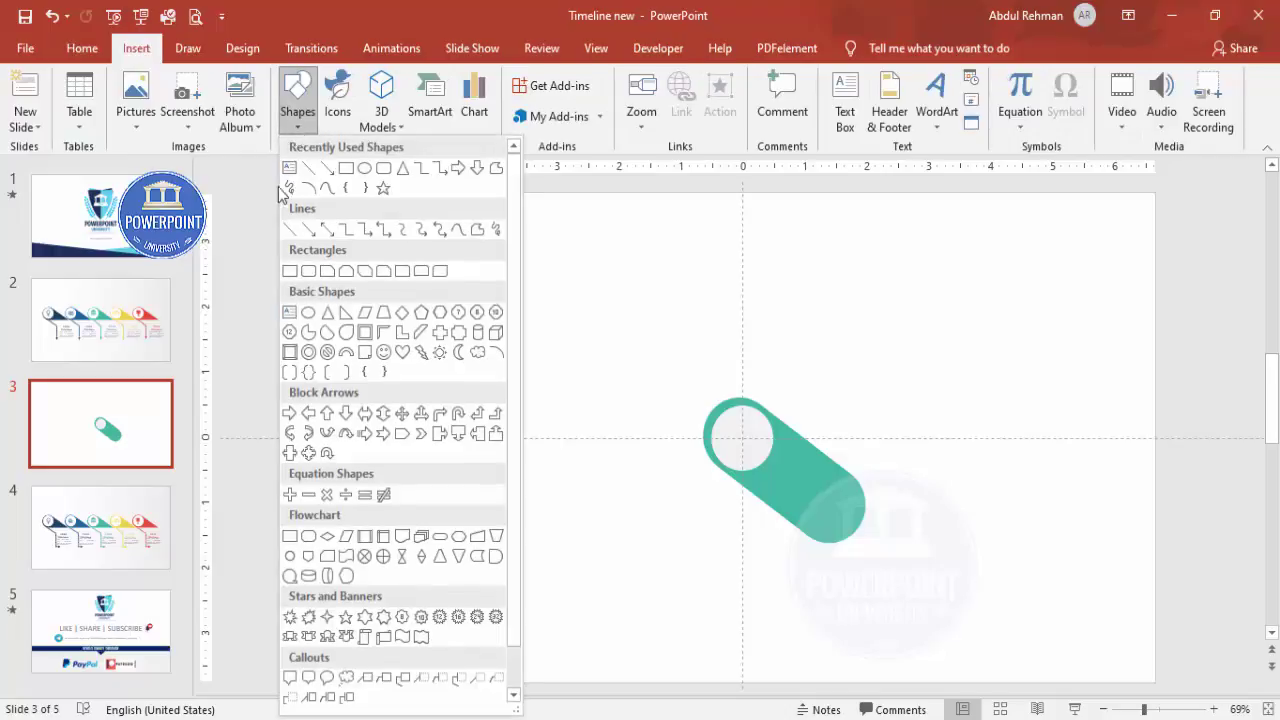
left_click(290, 272)
mouse_move(641, 470)
left_mouse_down()
mouse_move(983, 571)
mouse_move(1013, 605)
left_mouse_up()
left_click_drag(839, 515, 826, 477)
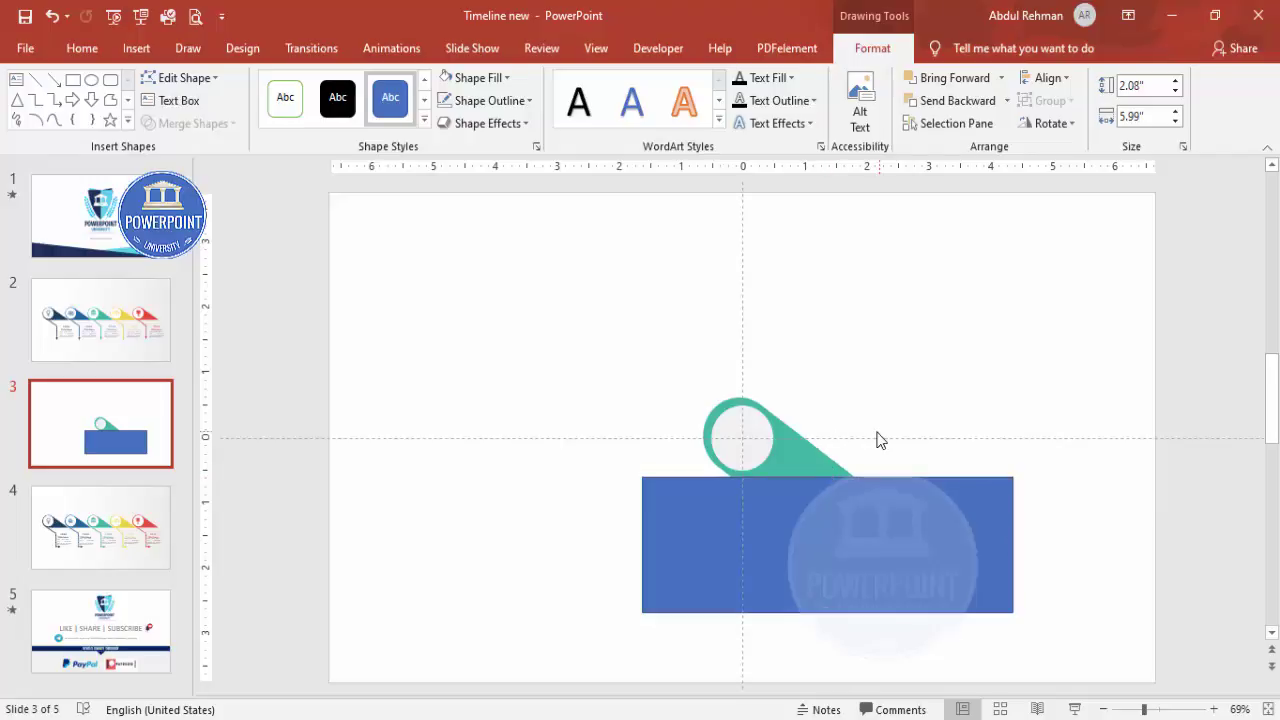
left_click(880, 437)
- Subtract the rectangle from the pill to form a flat pin, then move it left
left_click(797, 452)
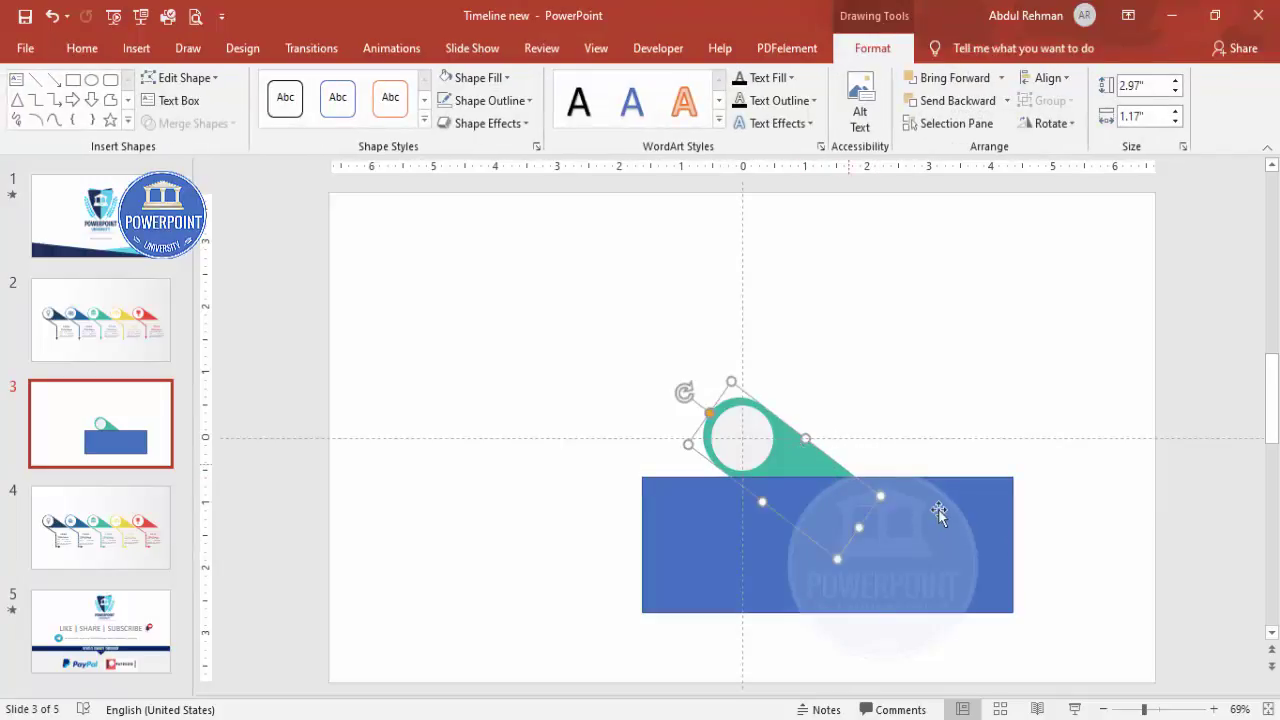
left_click(928, 521, "shift")
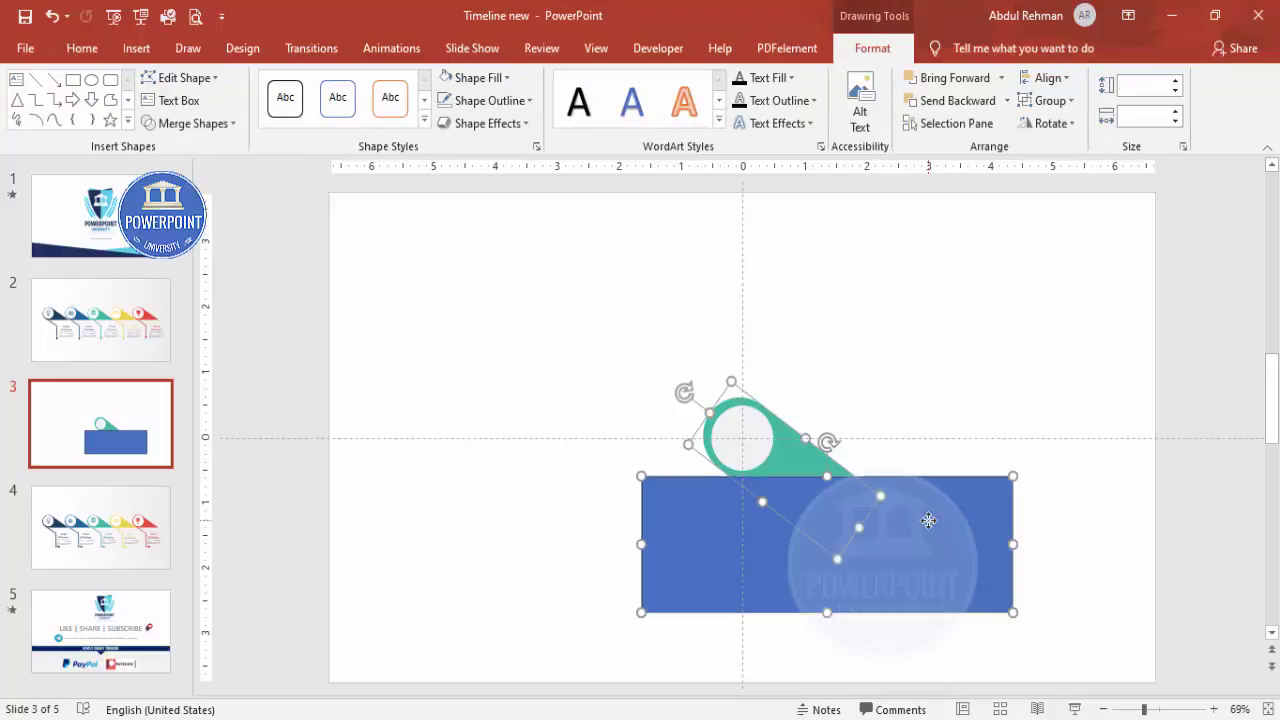
left_click(190, 123)
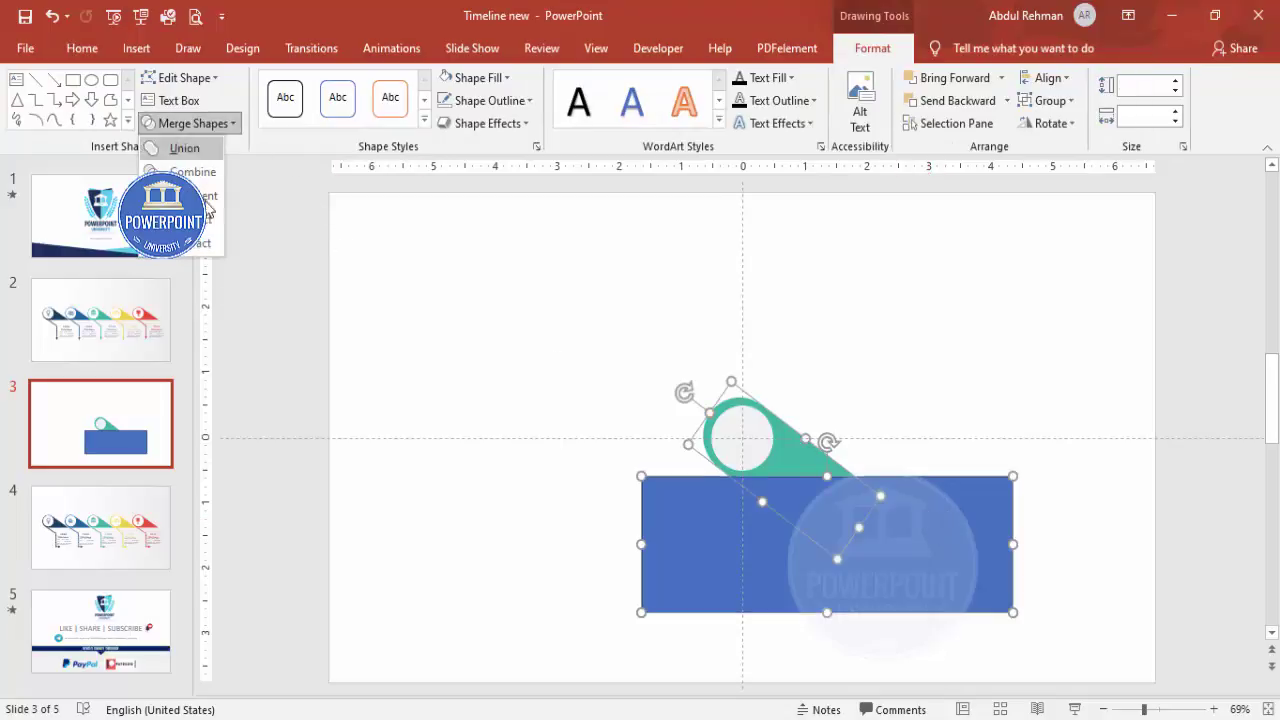
left_click(203, 250)
left_click(550, 372)
mouse_move(743, 449)
left_mouse_down()
mouse_move(523, 414)
mouse_move(487, 431)
left_mouse_up()
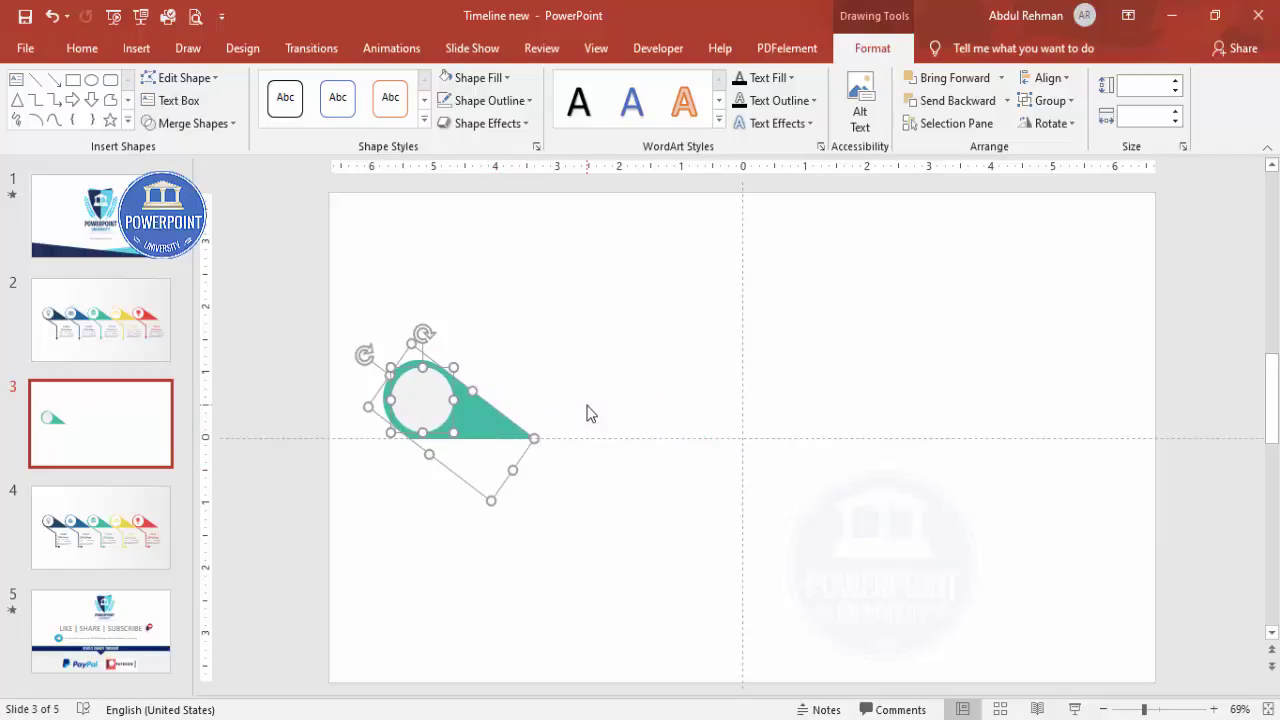
left_click(551, 391)
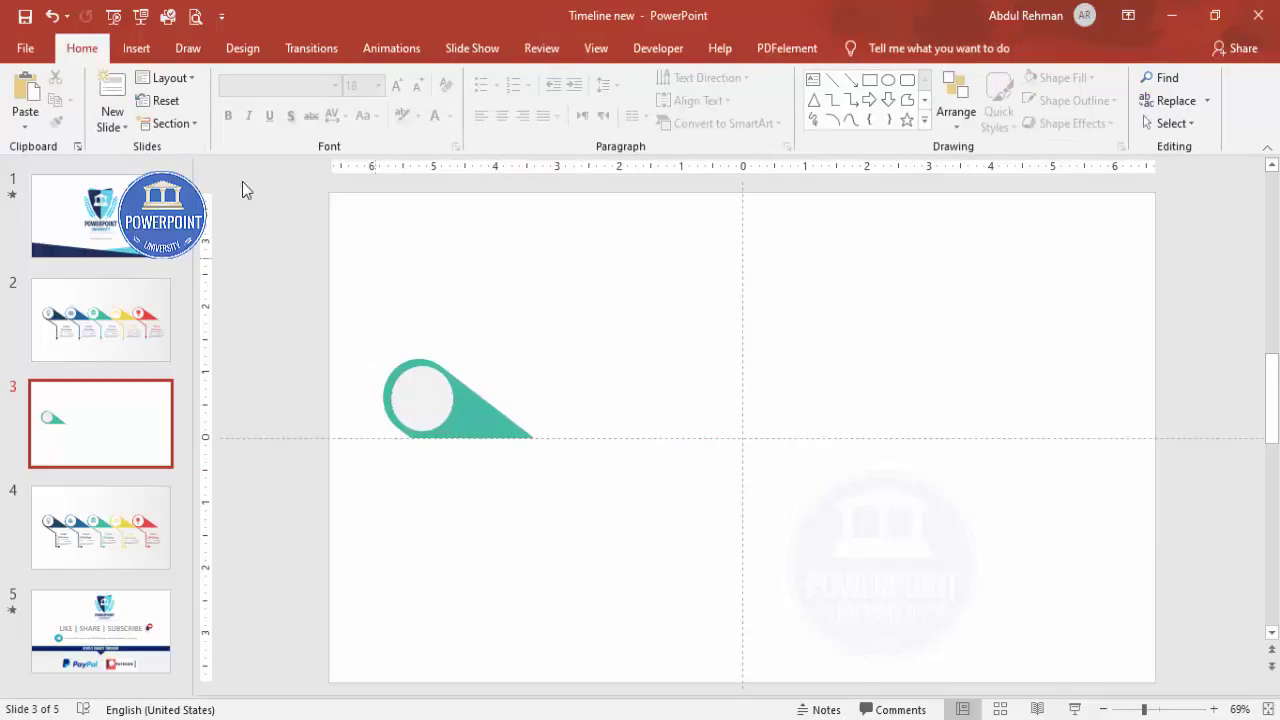
- Draw a freeform stem from the pin's bottom-left corner, bending diagonally then straight down
left_click(136, 52)
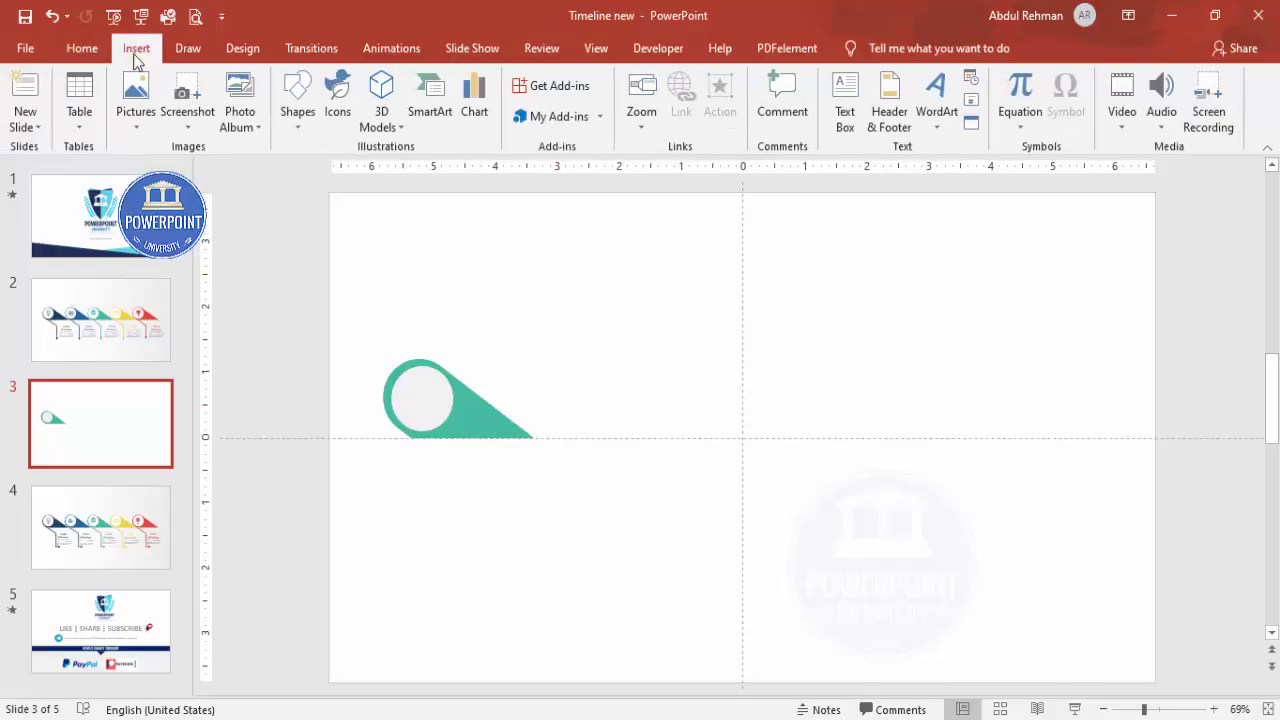
left_click(291, 125)
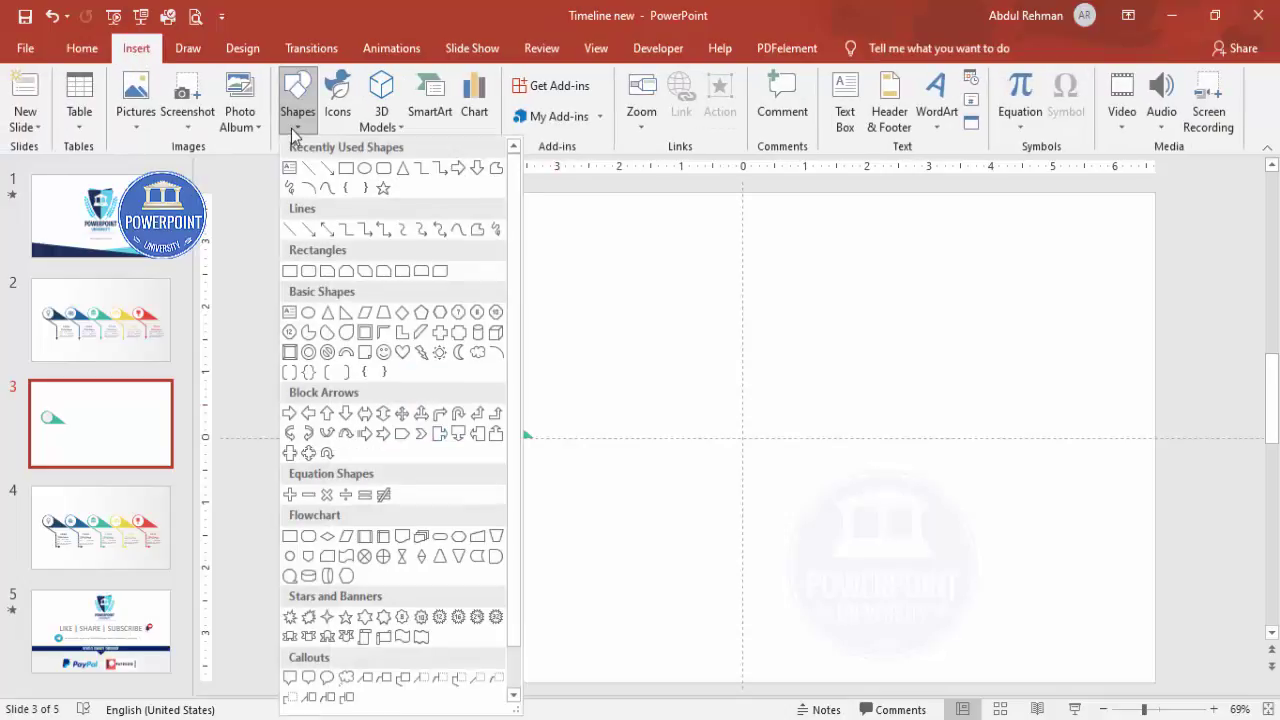
left_click(475, 232)
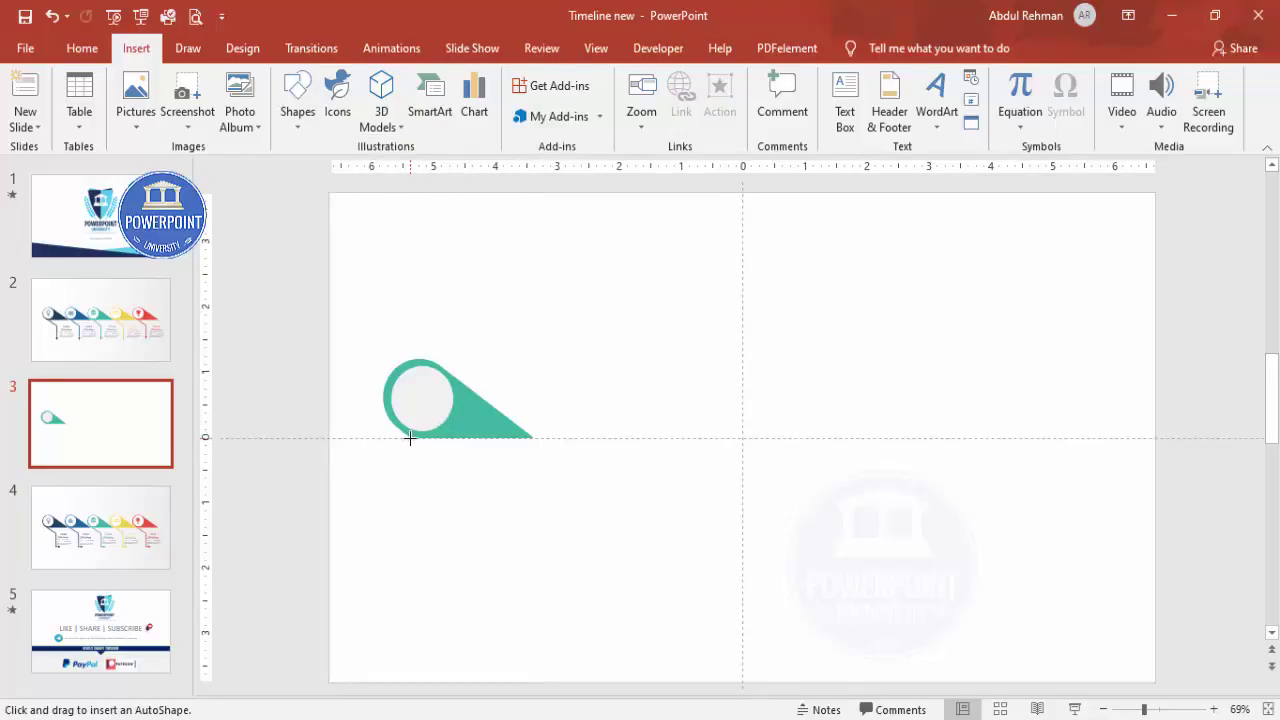
left_click(1170, 710)
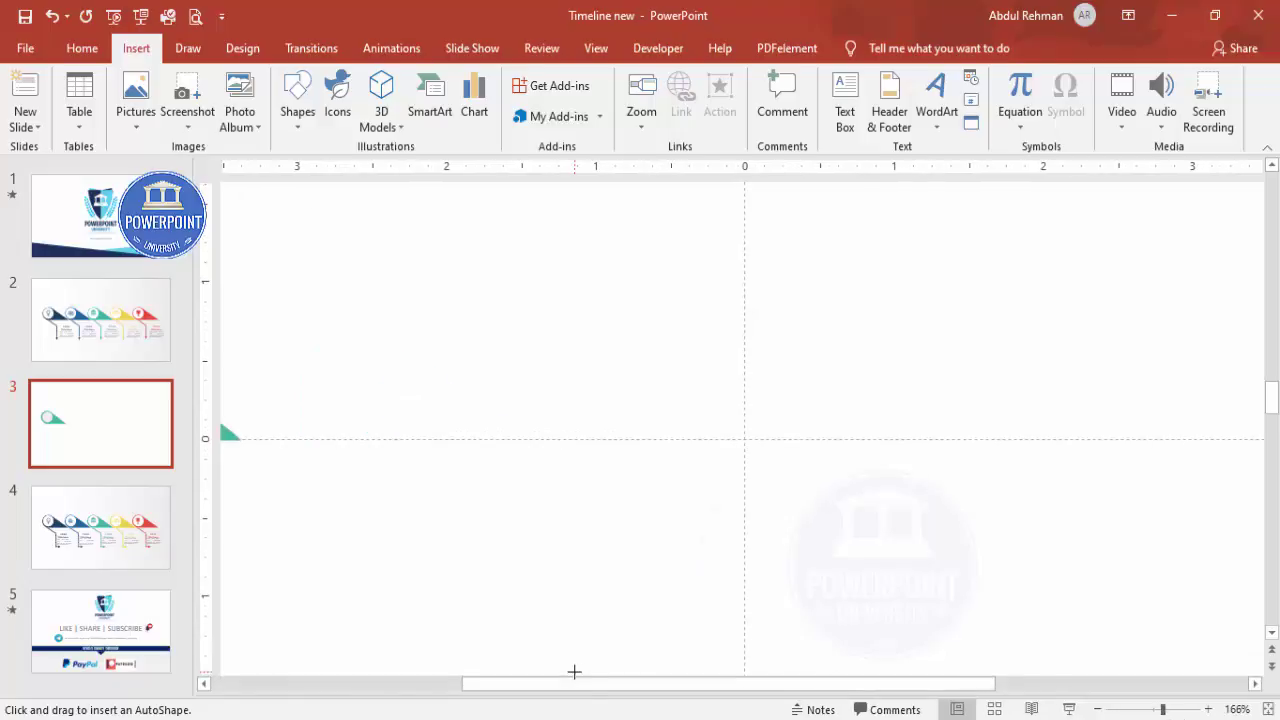
scroll(450, 690, "left", 3)
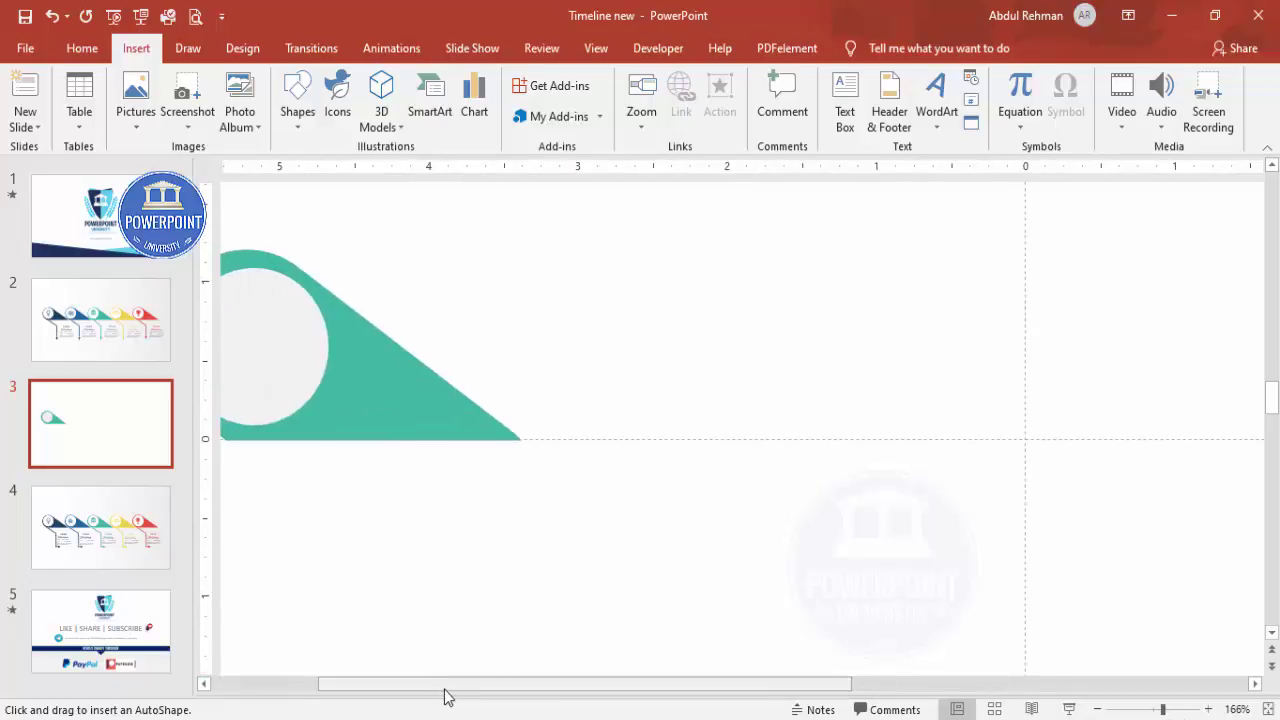
scroll(374, 694, "left", 2)
scroll(797, 503, "down", 3)
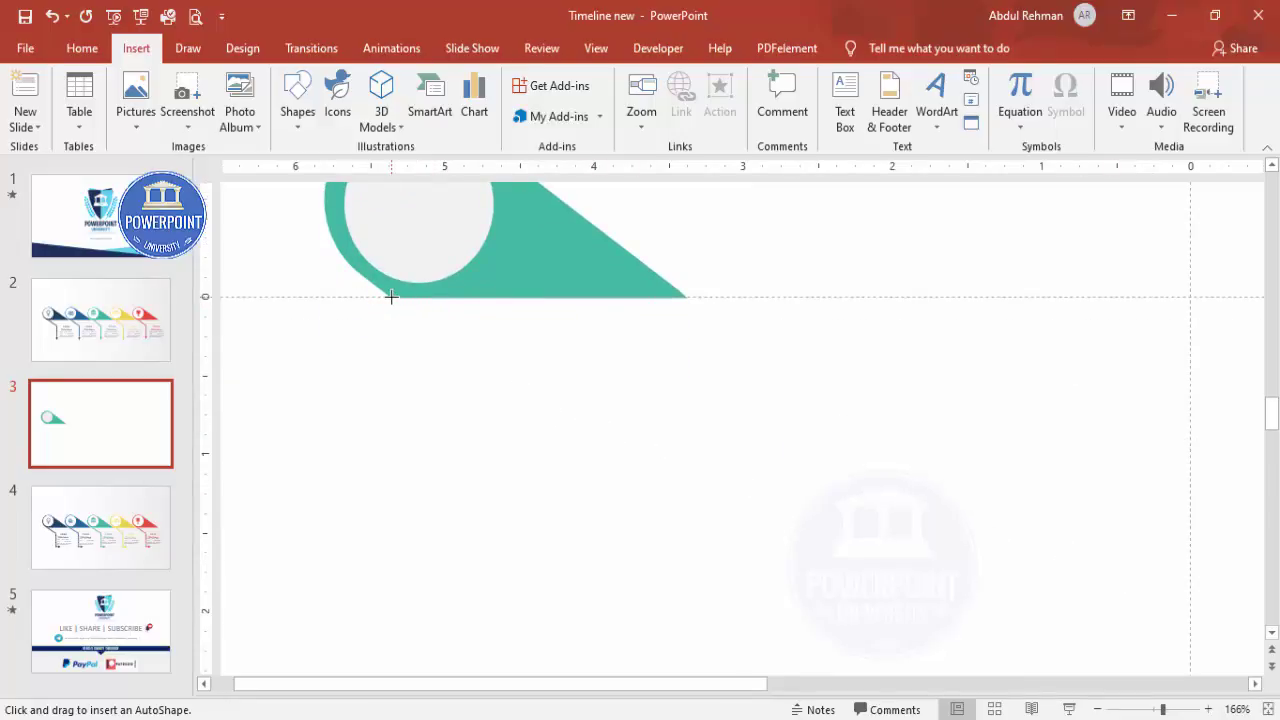
left_click_drag(390, 296, 547, 398)
left_click(547, 398)
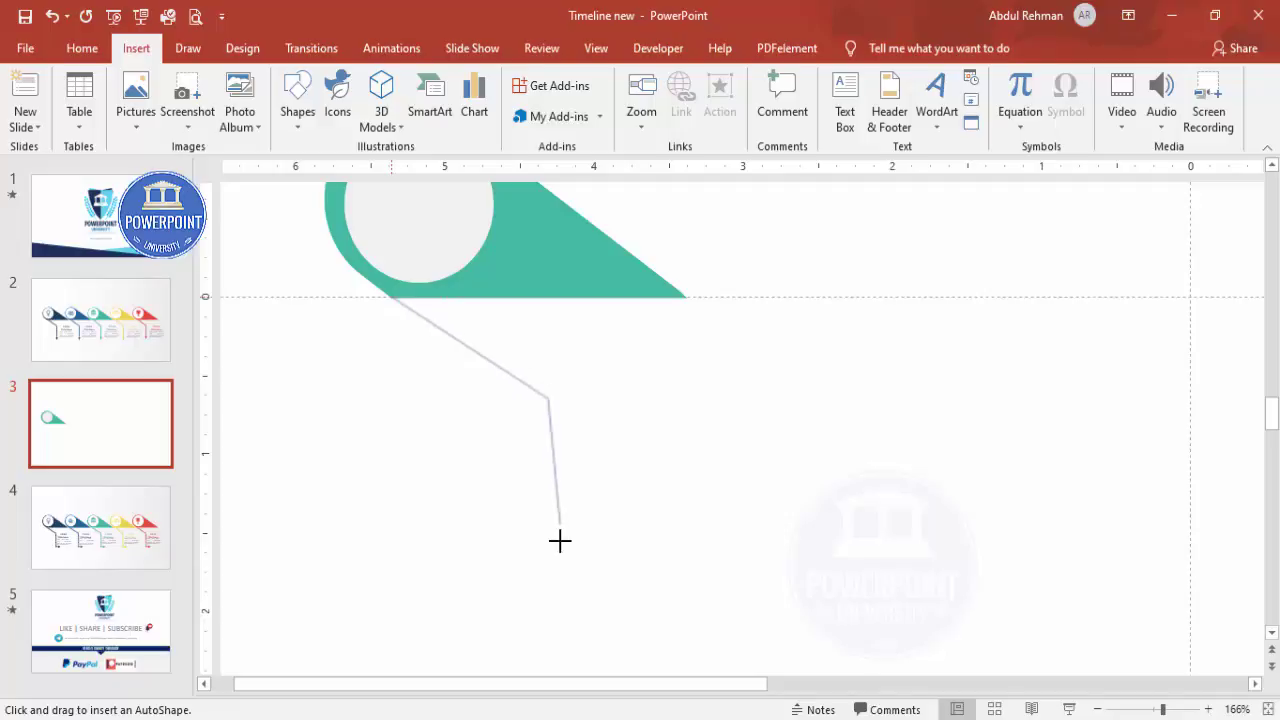
double_click(548, 654)
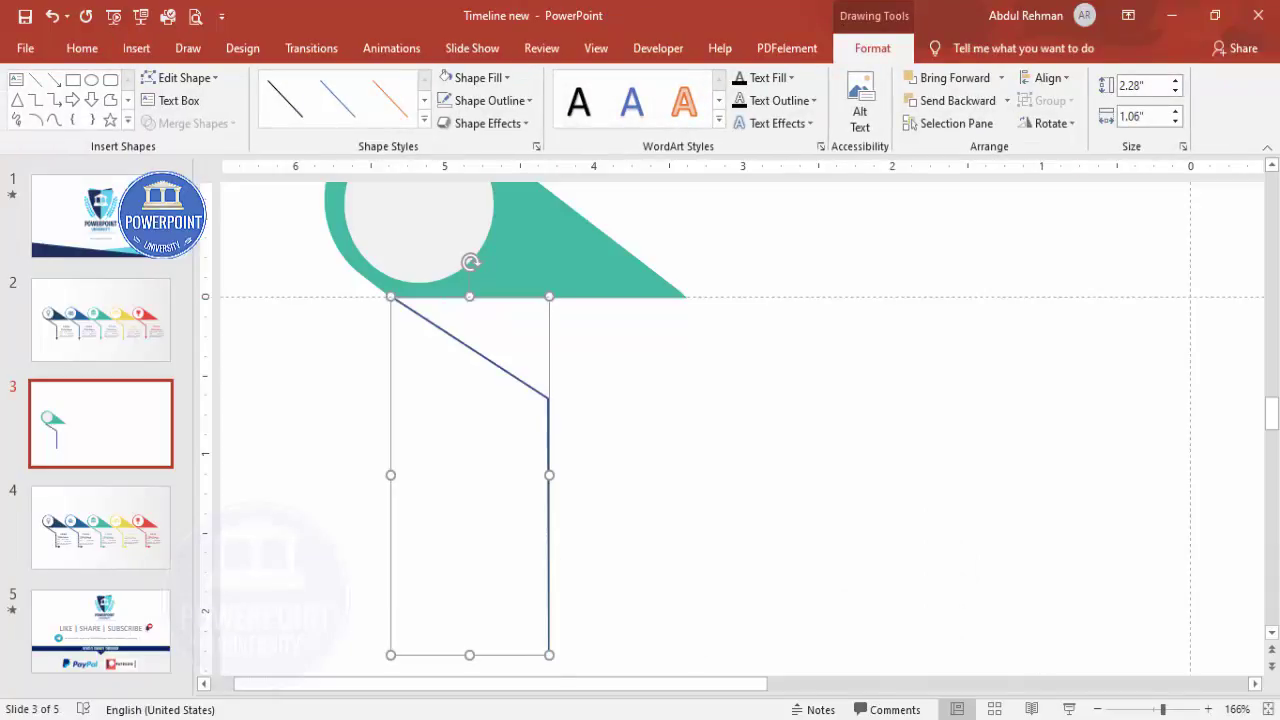
scroll(456, 523, "down", 5)
- Give the stem line a teal outline, 2¼ pt weight and a dashed style
left_click(494, 523)
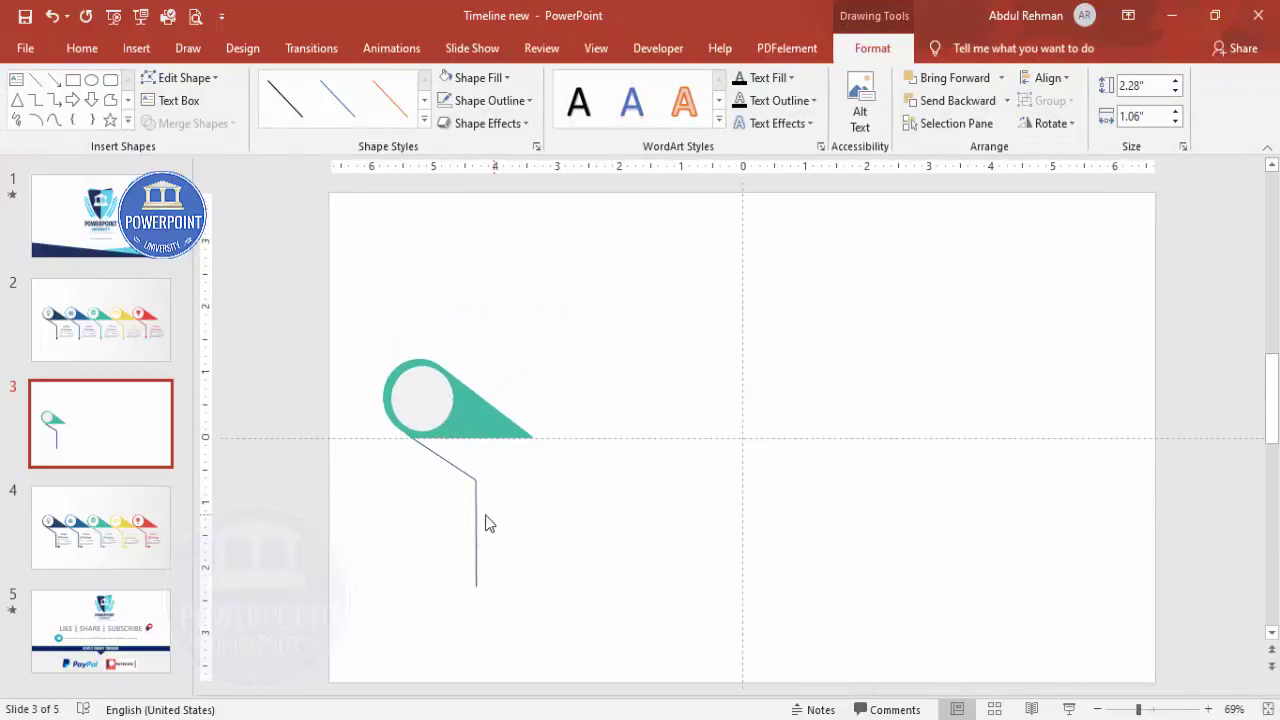
left_click(474, 514)
left_click(503, 104)
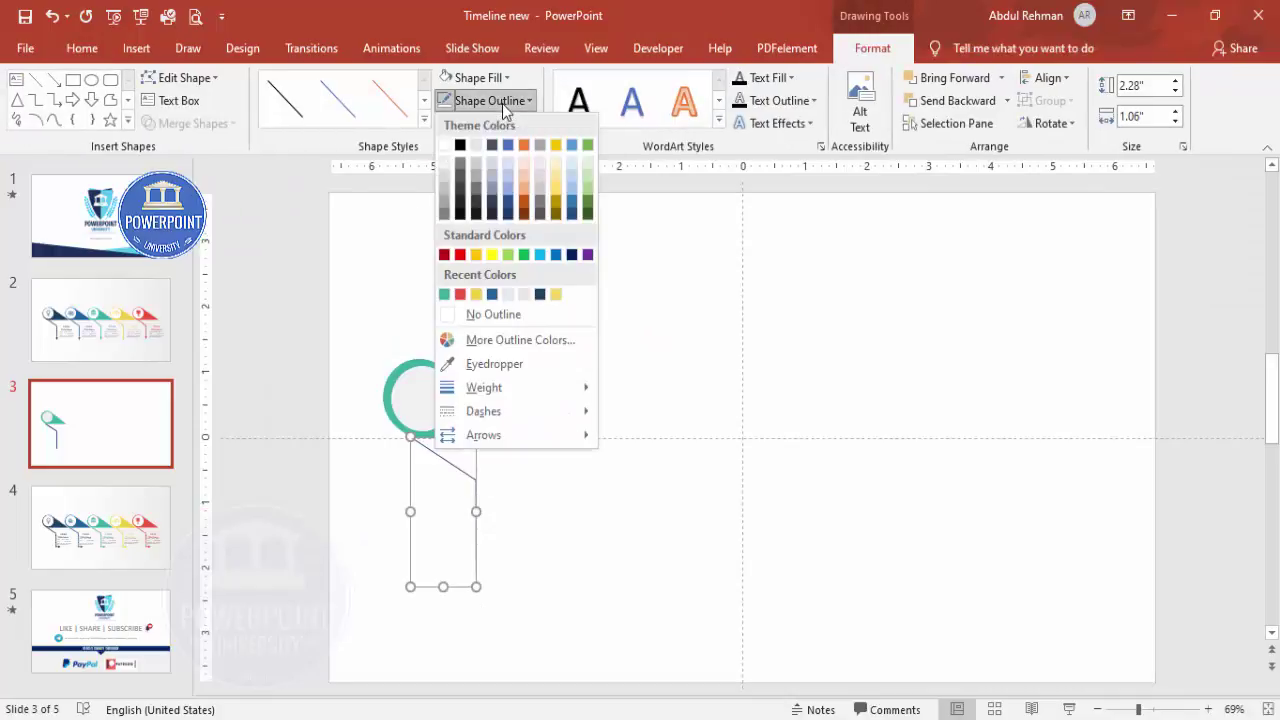
left_click(443, 295)
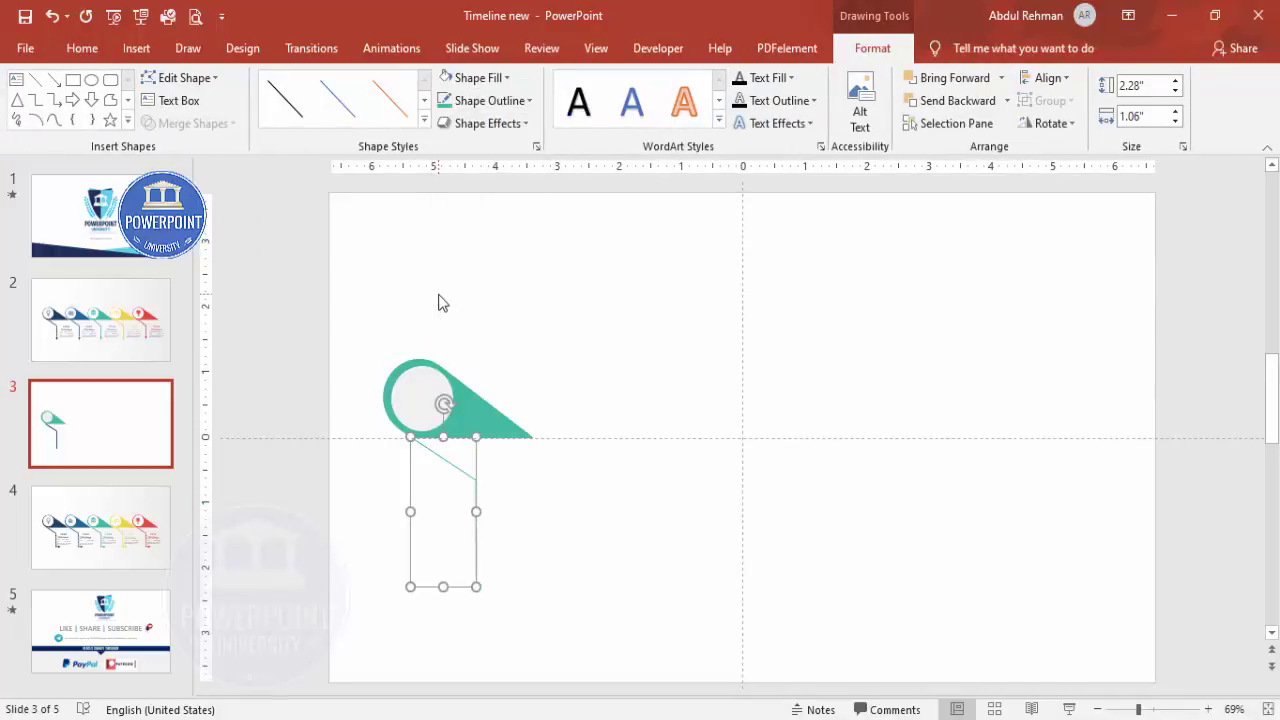
left_click(531, 101)
mouse_move(501, 385)
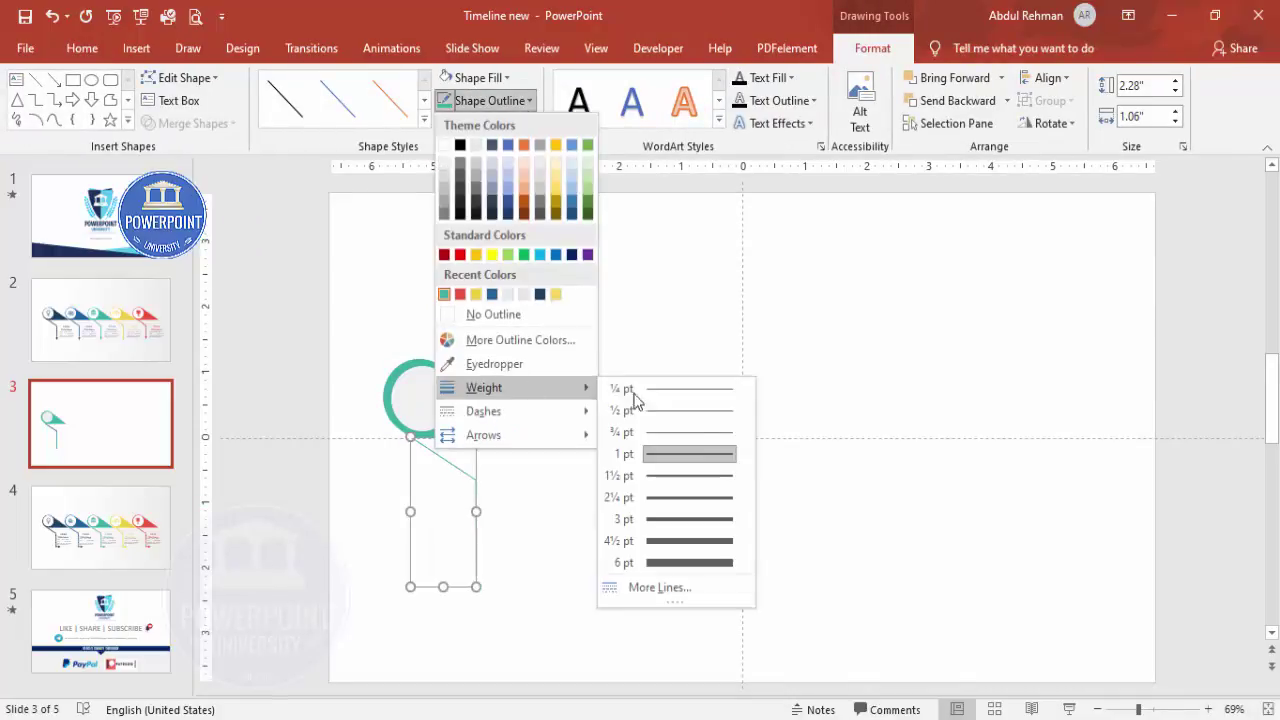
left_click(683, 500)
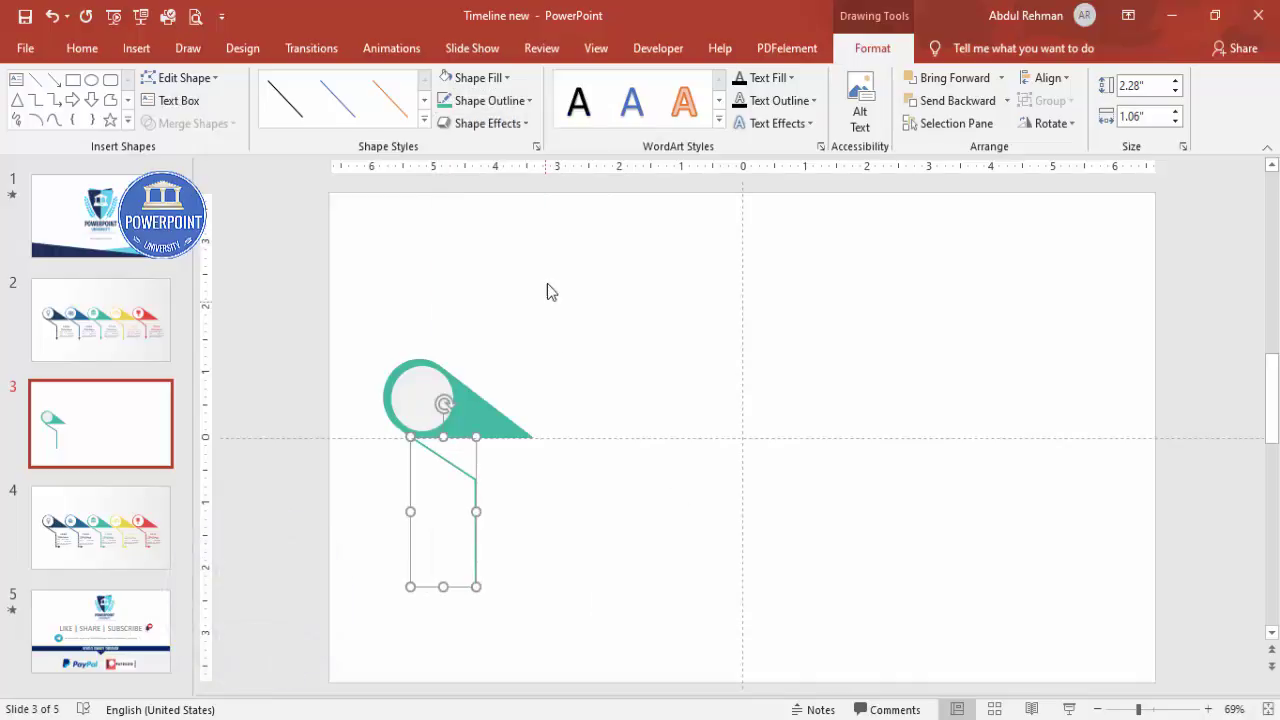
left_click(520, 101)
mouse_move(537, 410)
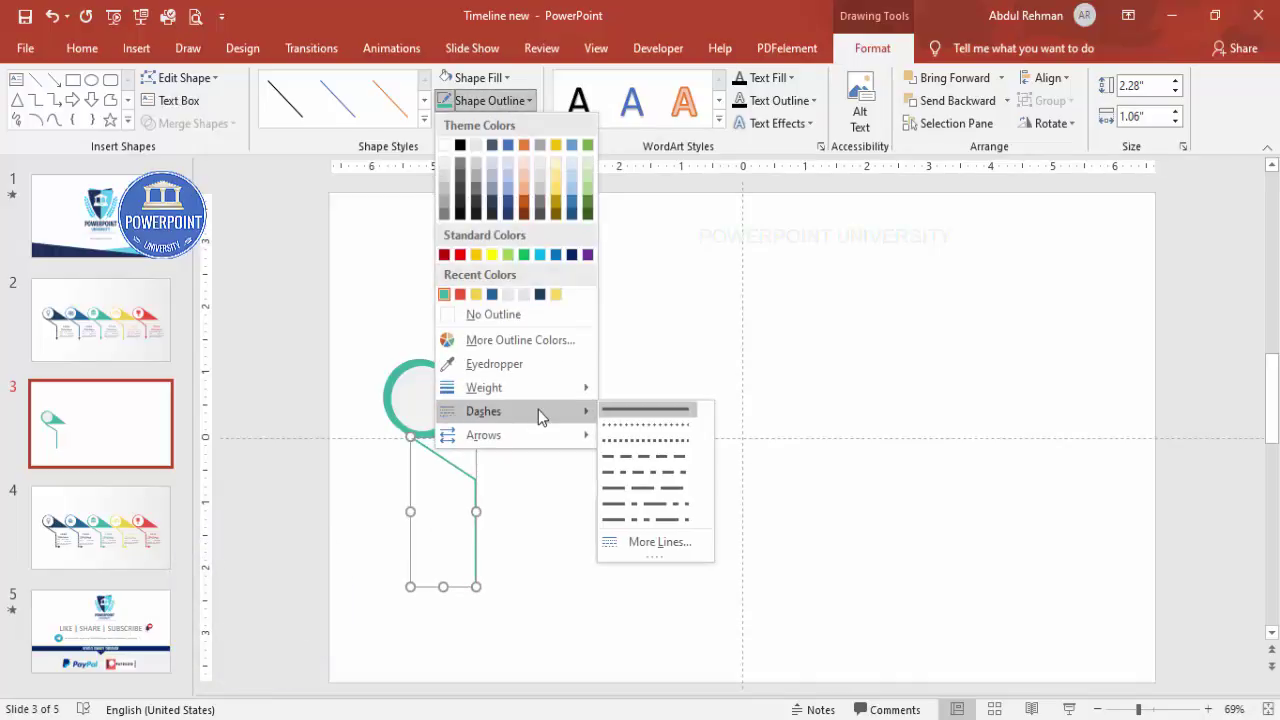
left_click(649, 441)
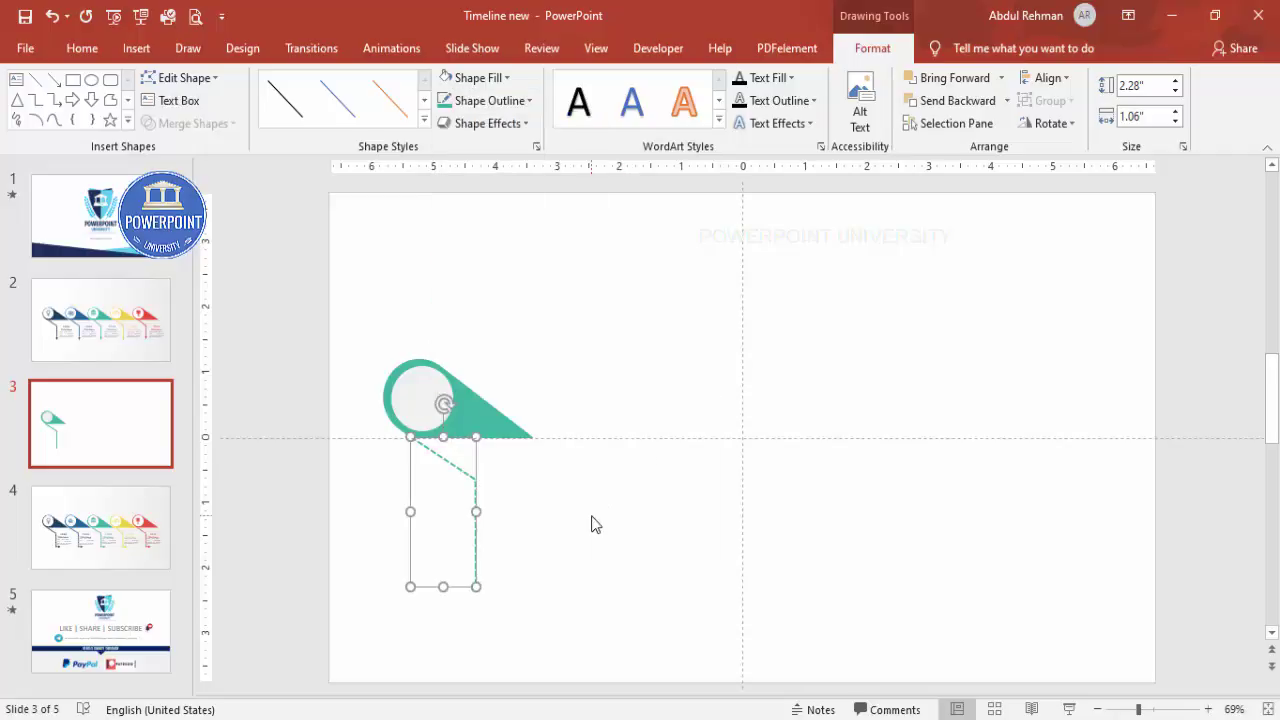
left_click(500, 592)
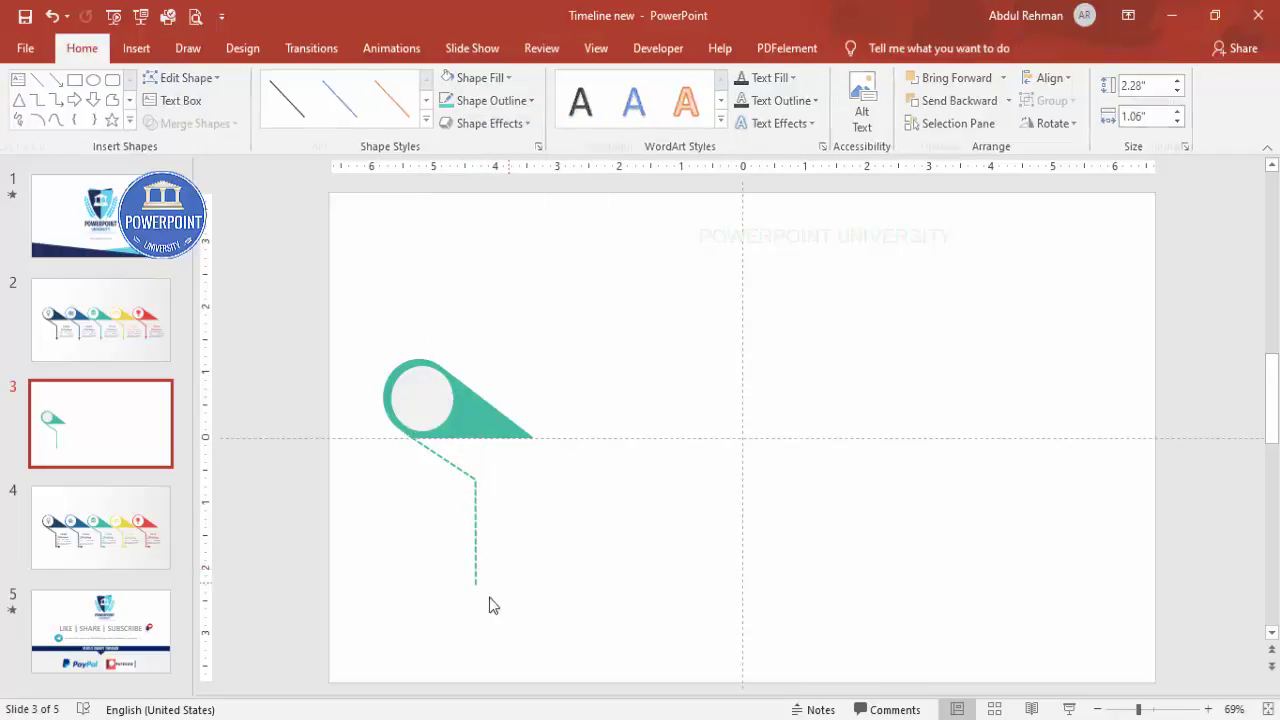
left_click(476, 546)
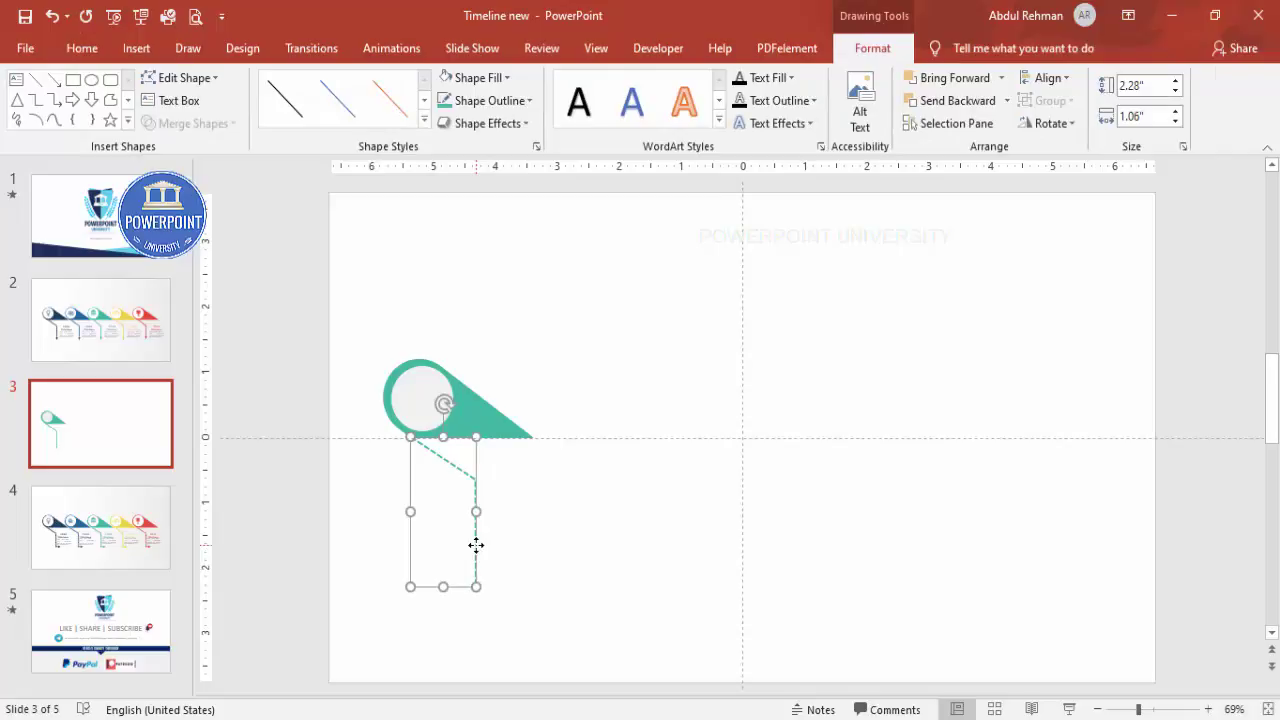
- Open the Format Shape pane for the stem line and review its end-arrow options unchanged
right_click(476, 546)
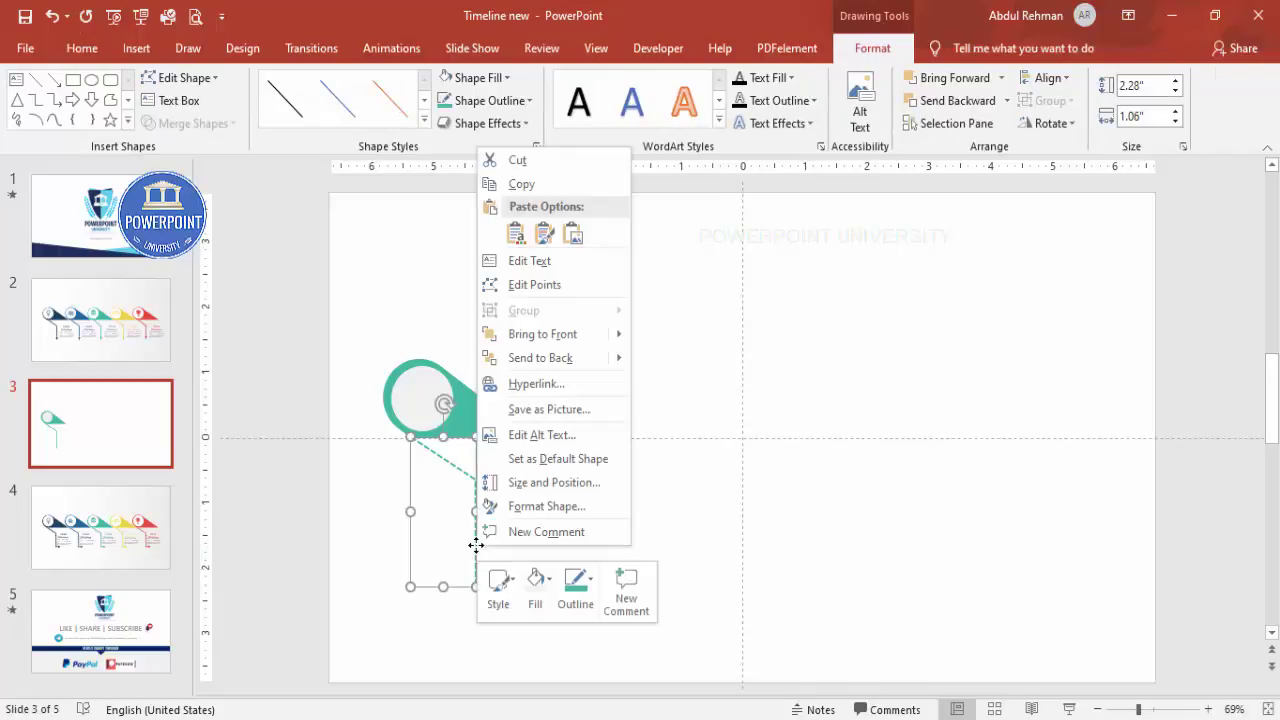
left_click(565, 510)
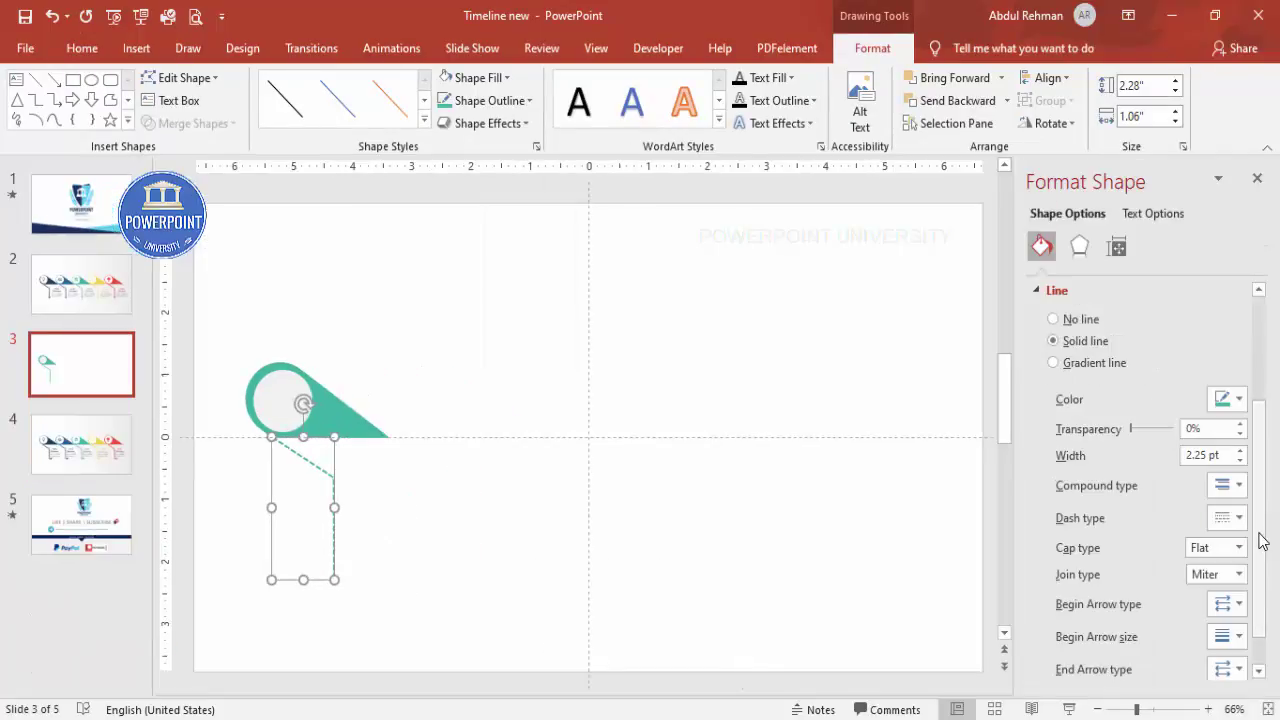
scroll(1256, 540, "down", 1)
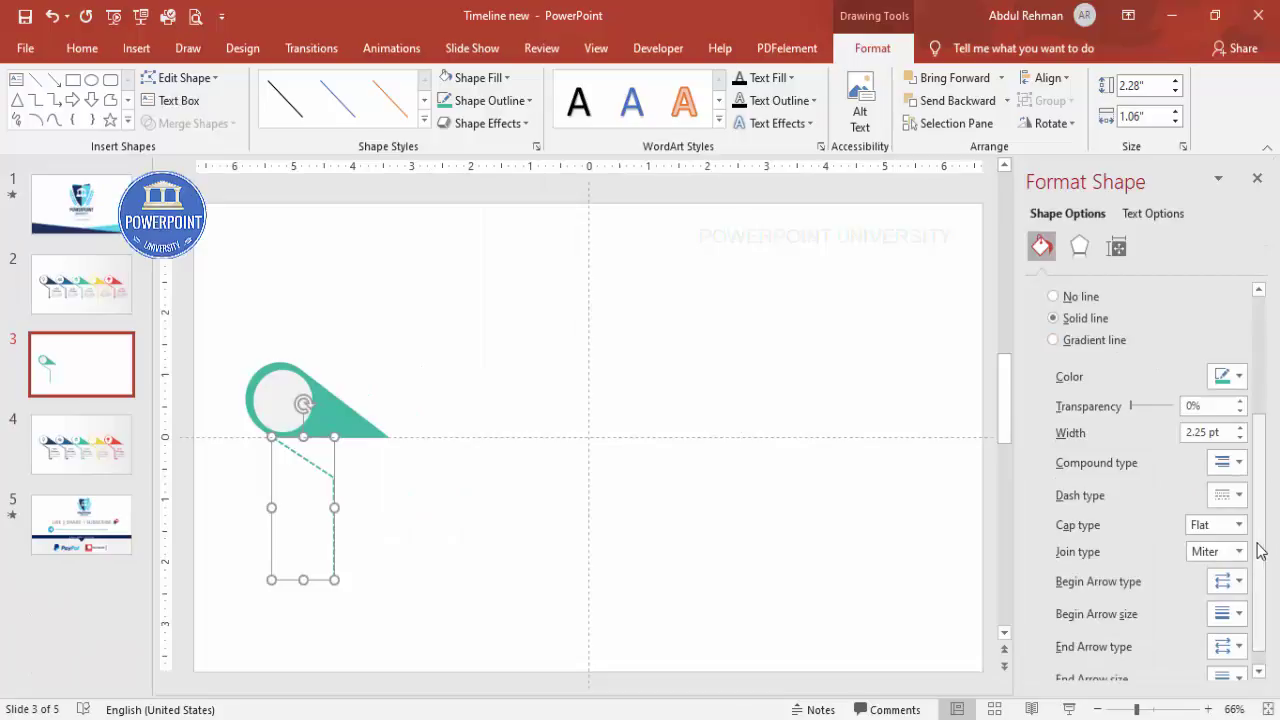
scroll(1260, 580, "down", 1)
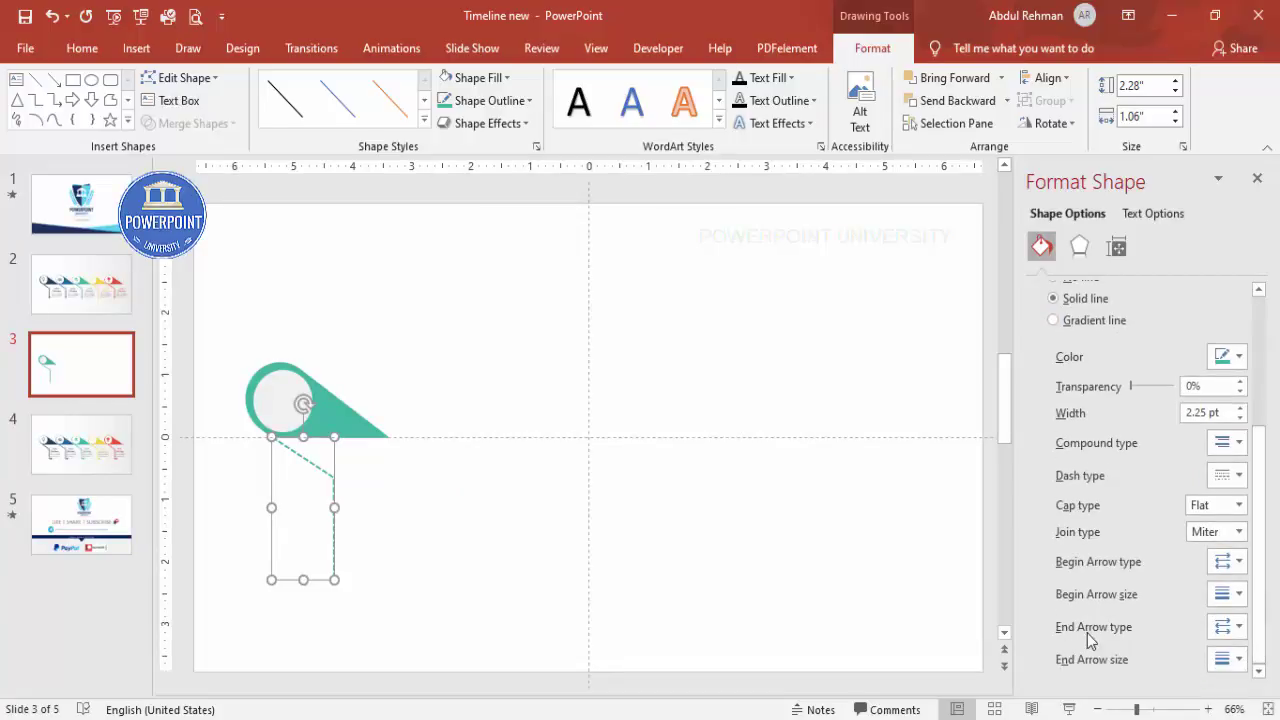
left_click(1222, 626)
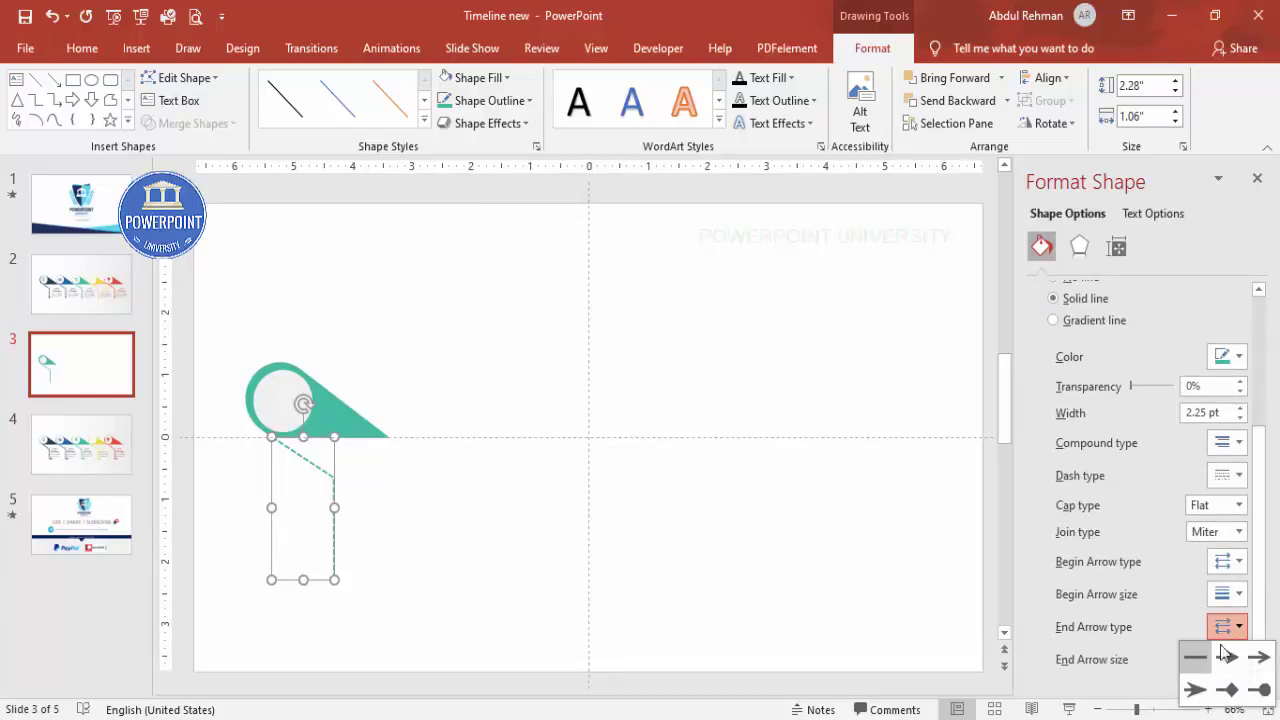
left_click(1205, 697)
left_click(556, 578)
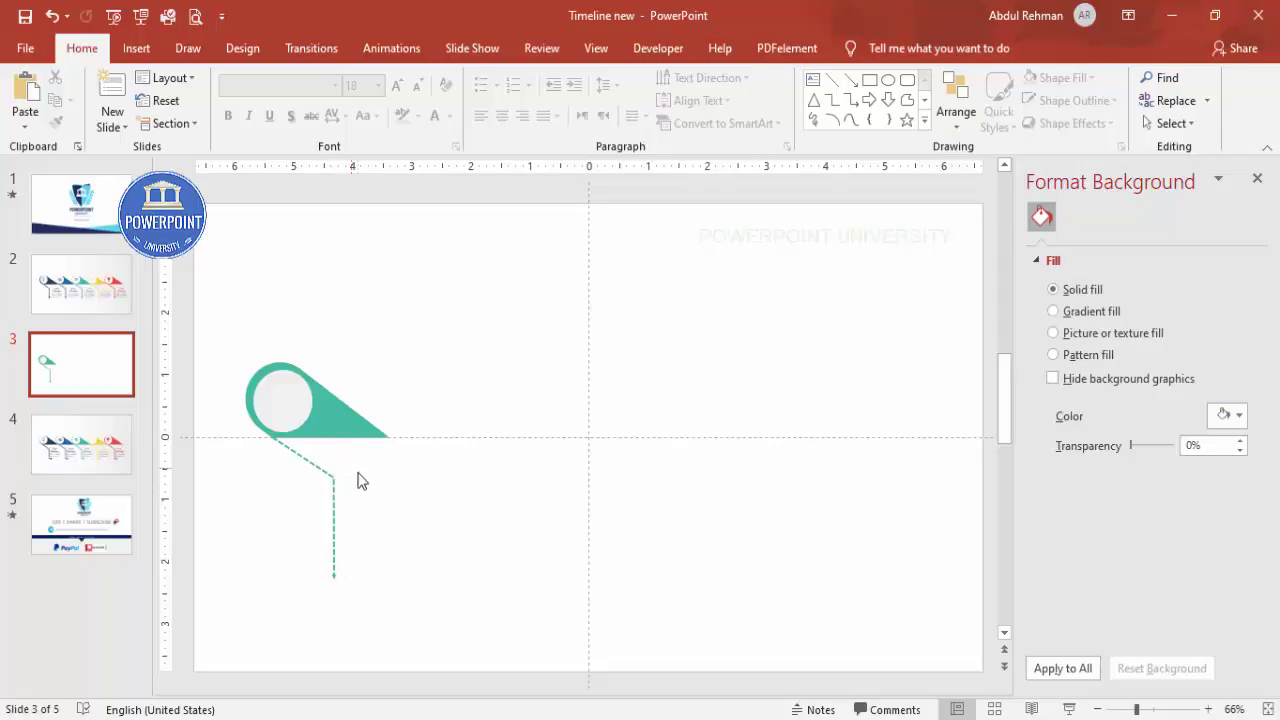
- Add a centred, bold, teal Verdana '1995' label beside the stem
left_click(136, 48)
left_click(845, 111)
left_click_drag(344, 496, 411, 505)
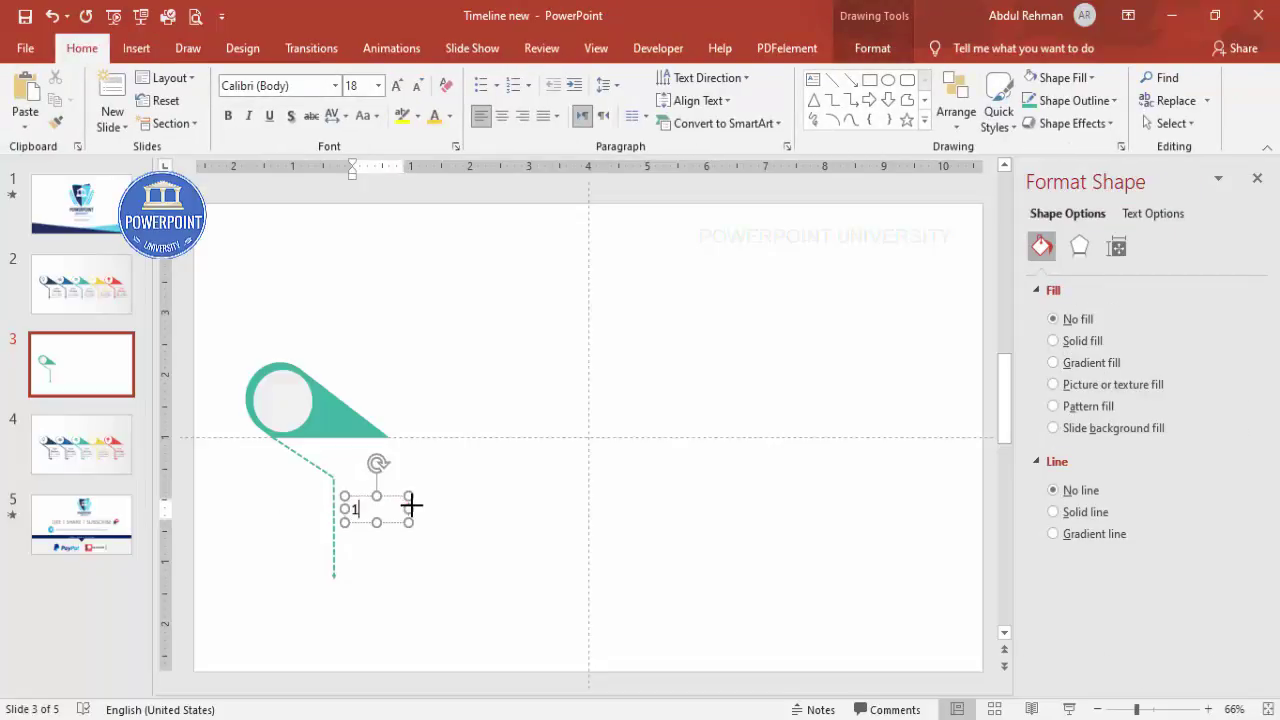
left_click(392, 494)
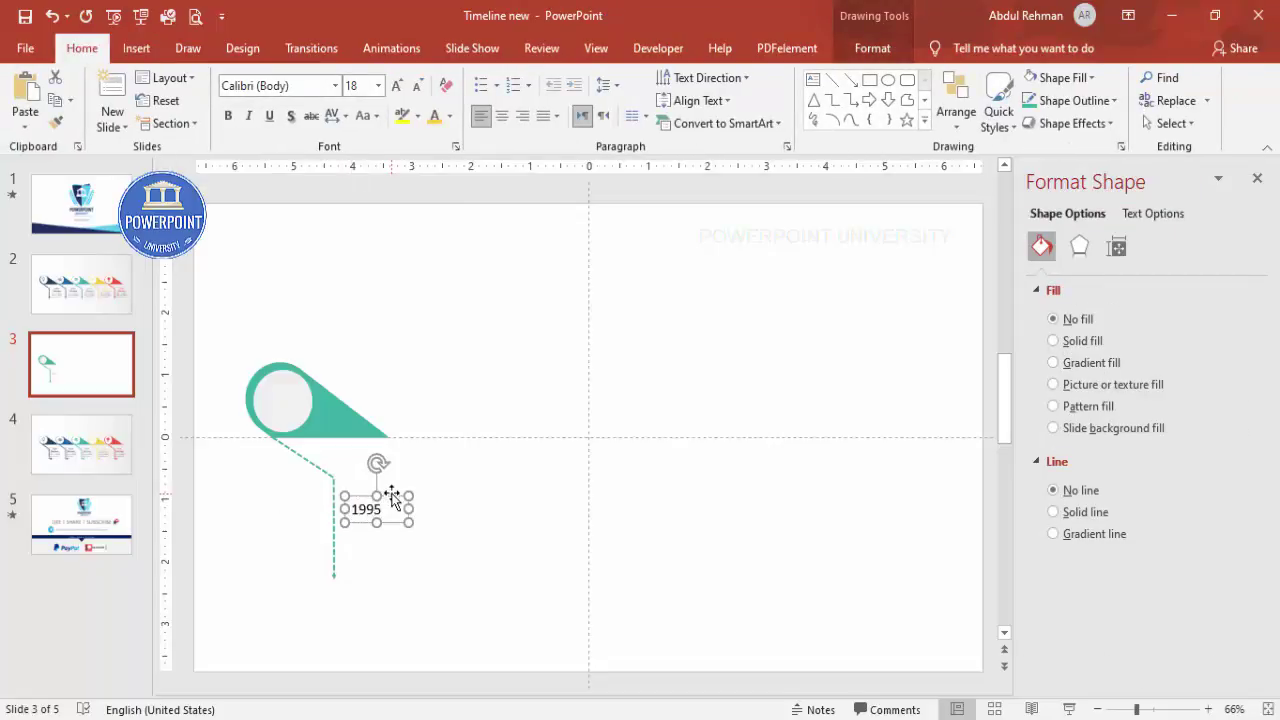
left_click(502, 116)
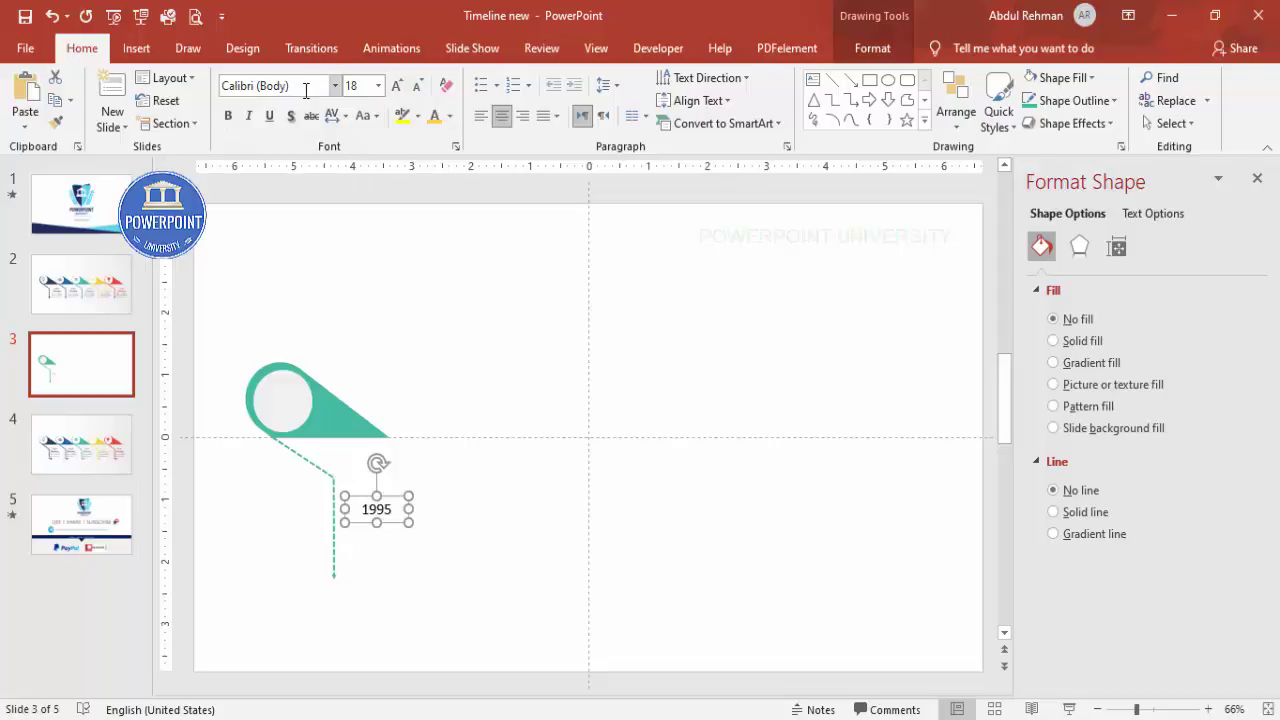
left_click(229, 116)
left_click(307, 88)
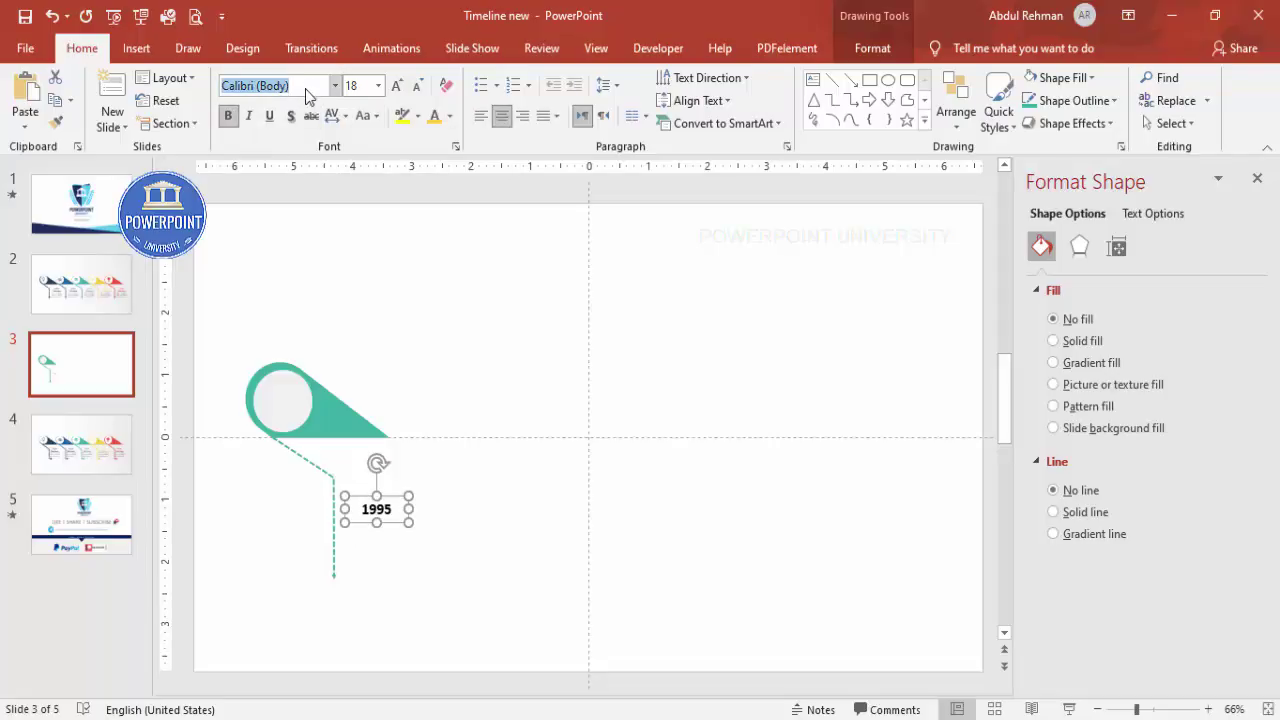
type("V")
key("Return")
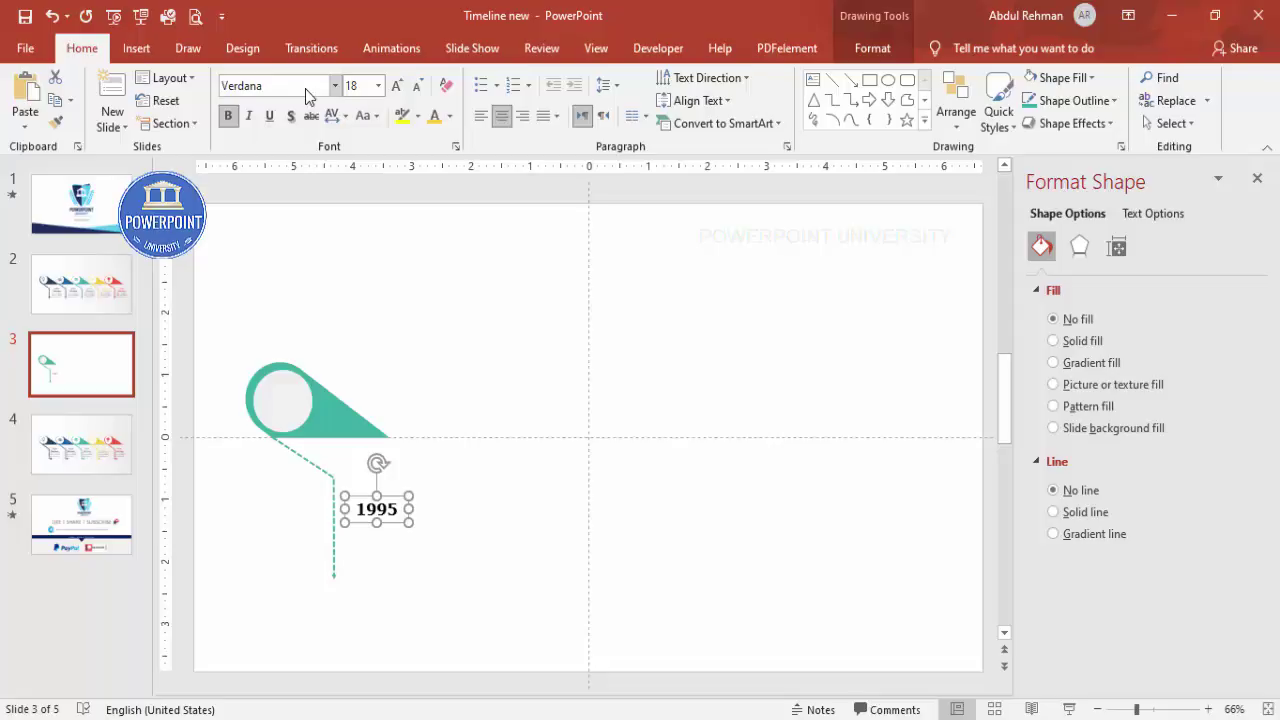
left_click(450, 116)
mouse_move(392, 505)
left_mouse_down()
mouse_move(383, 475)
mouse_move(400, 472)
mouse_move(414, 511)
left_mouse_up()
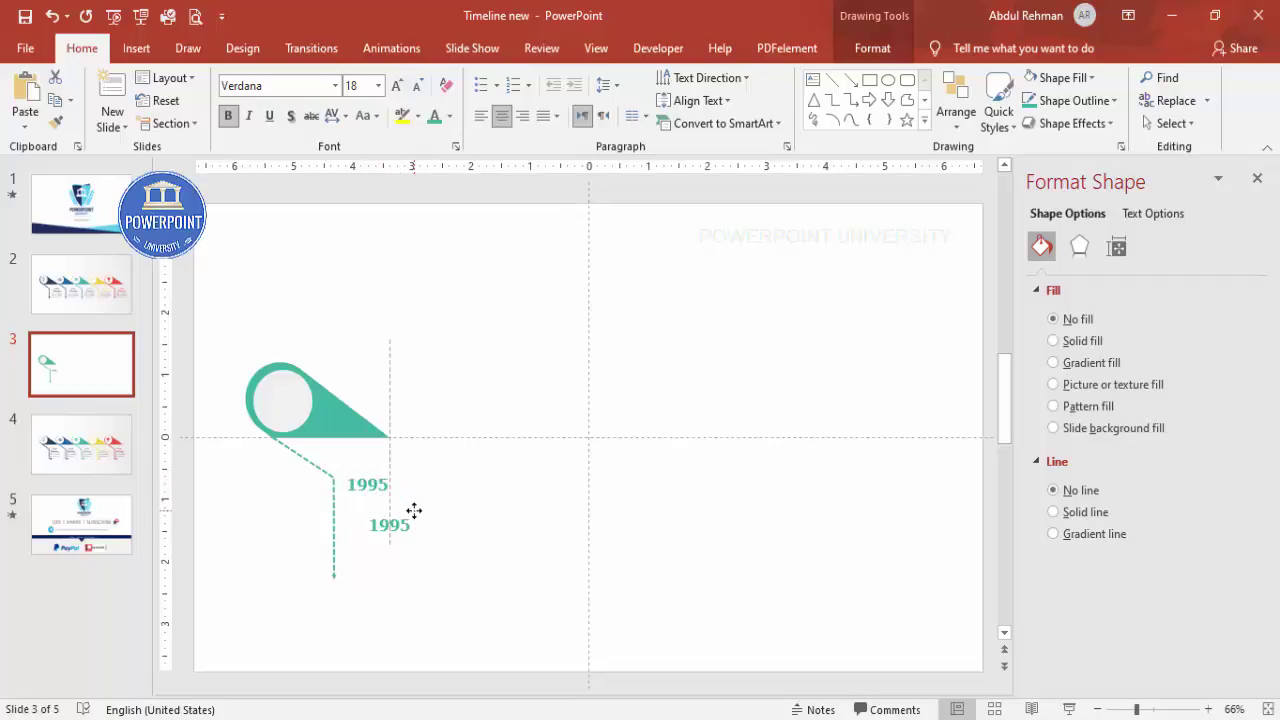
- Reword the copied label to 'TITLE', place it under 1995 and shrink its font to 16
double_click(390, 525)
type("TITLE")
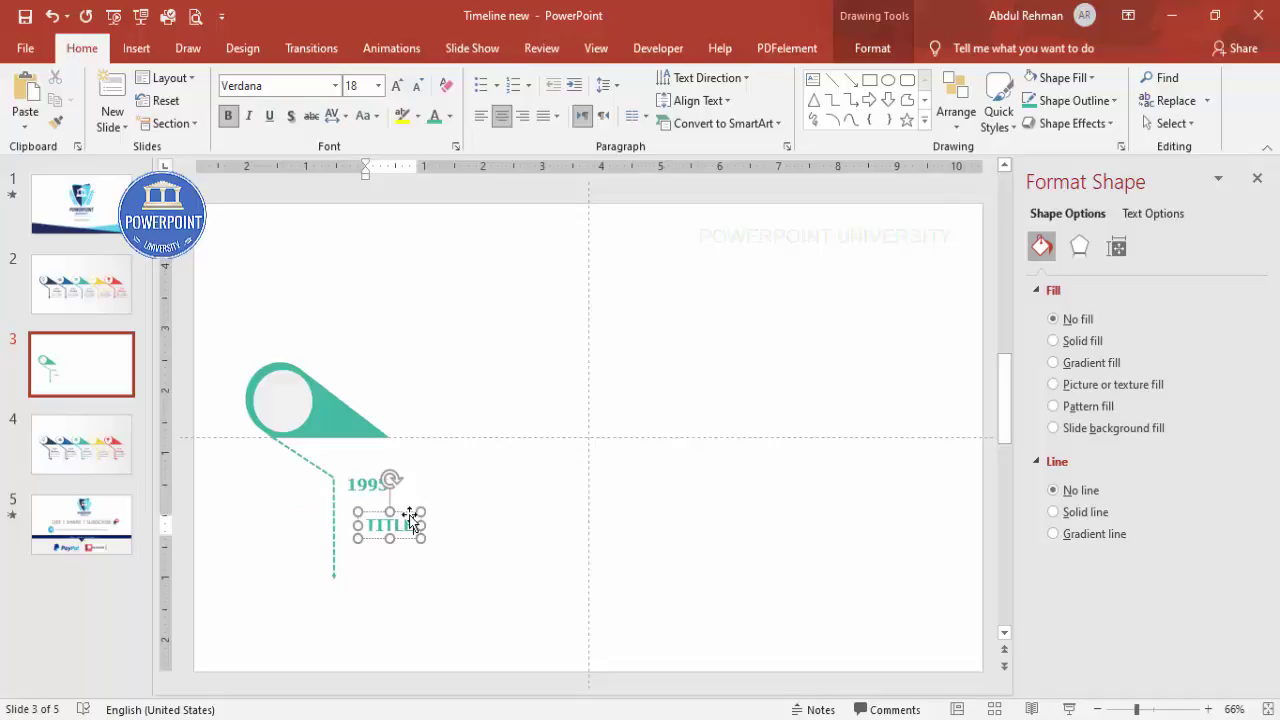
left_click_drag(410, 516, 390, 486)
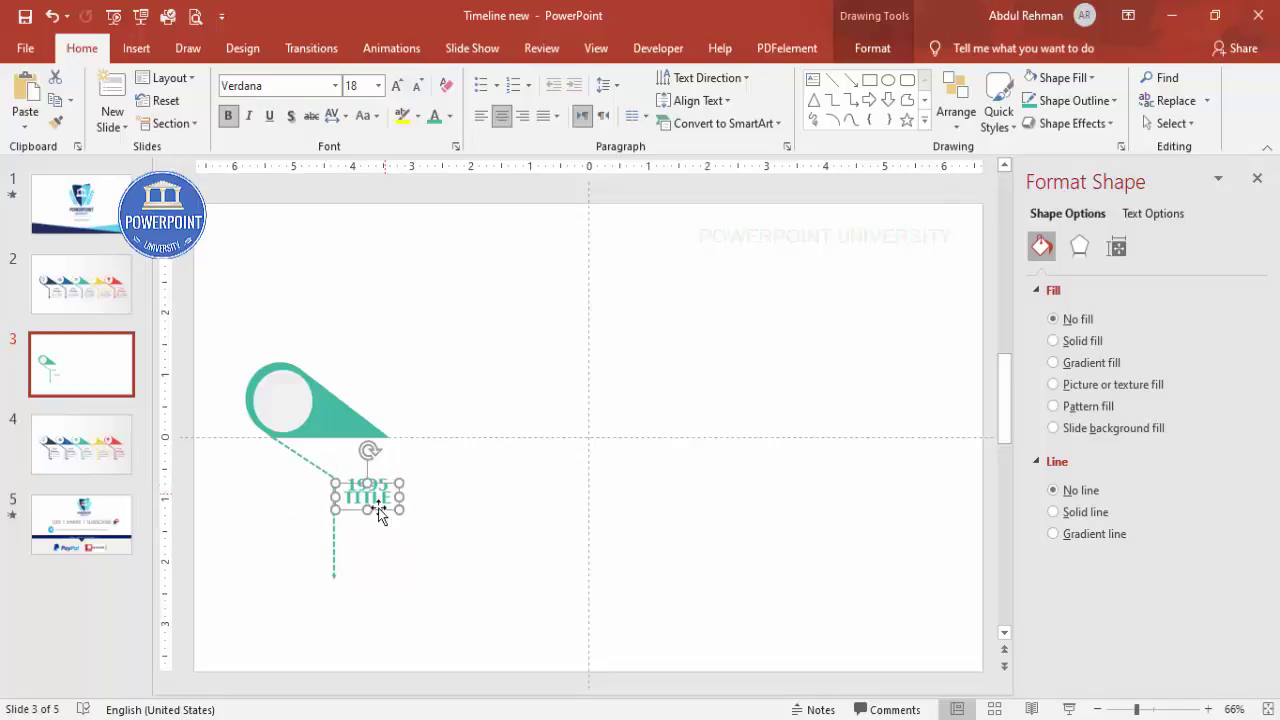
key("ctrl+z")
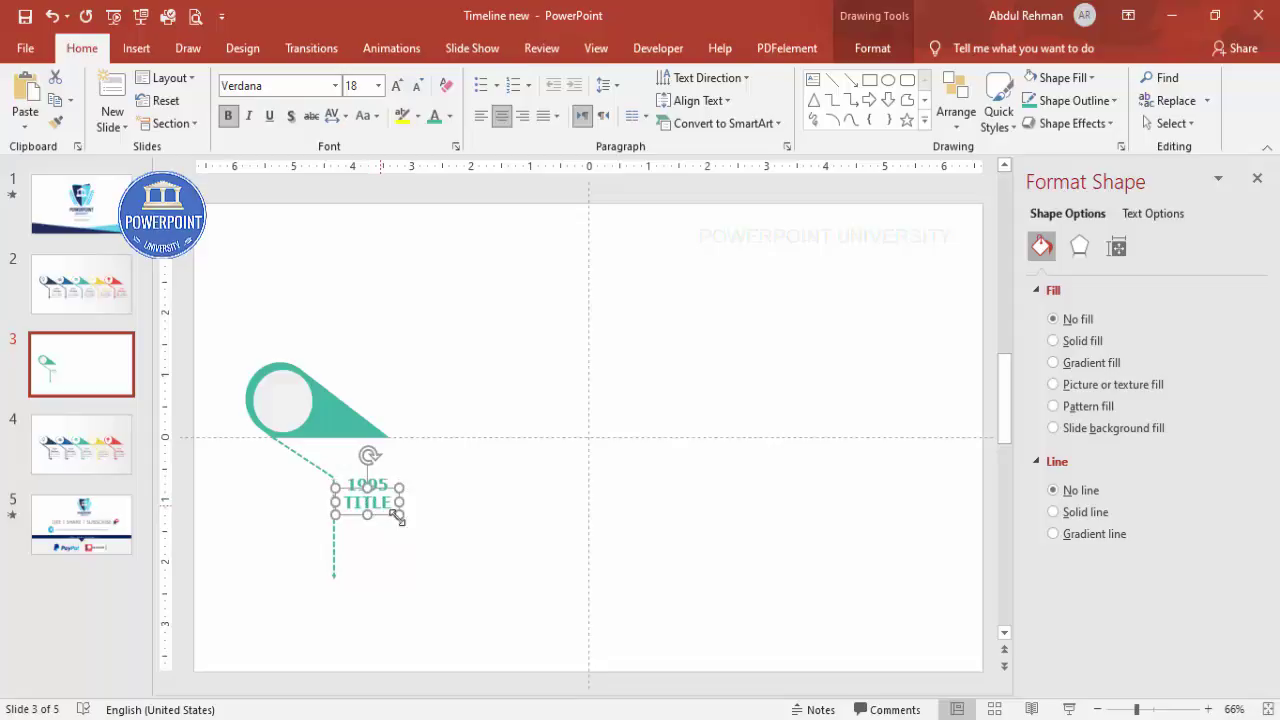
left_click_drag(391, 494, 392, 497)
left_click(417, 85)
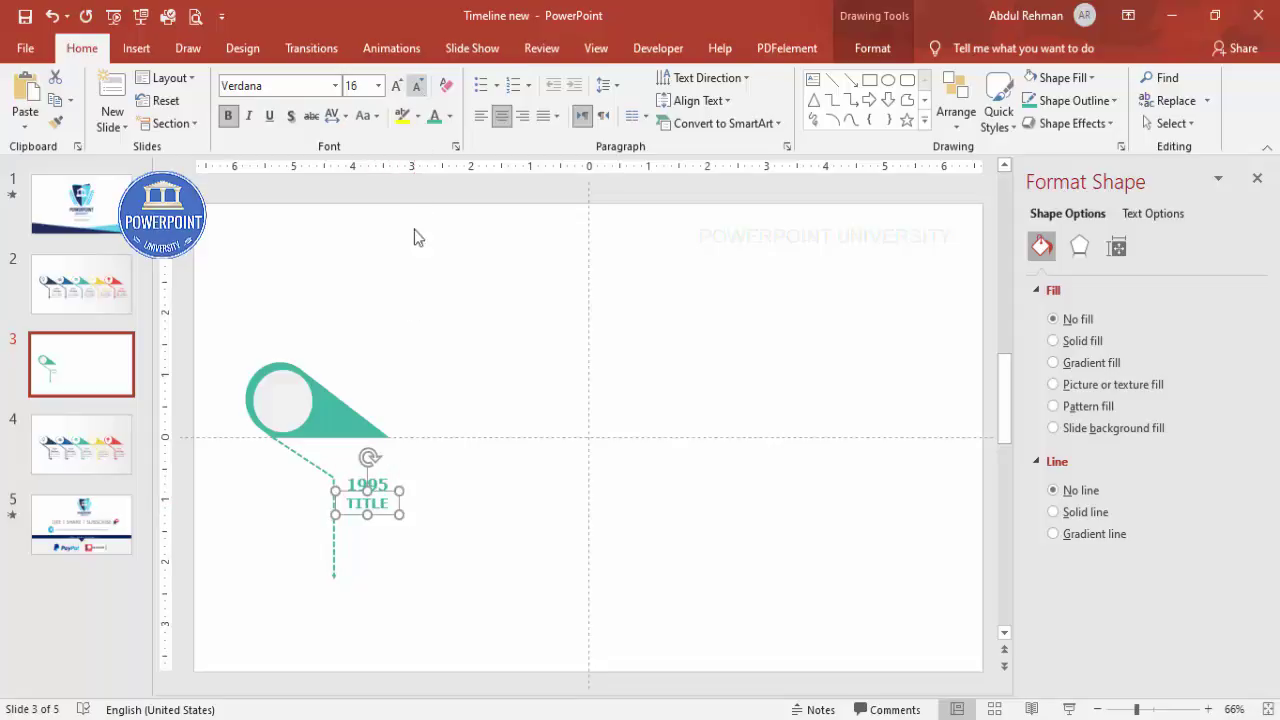
left_click(445, 516)
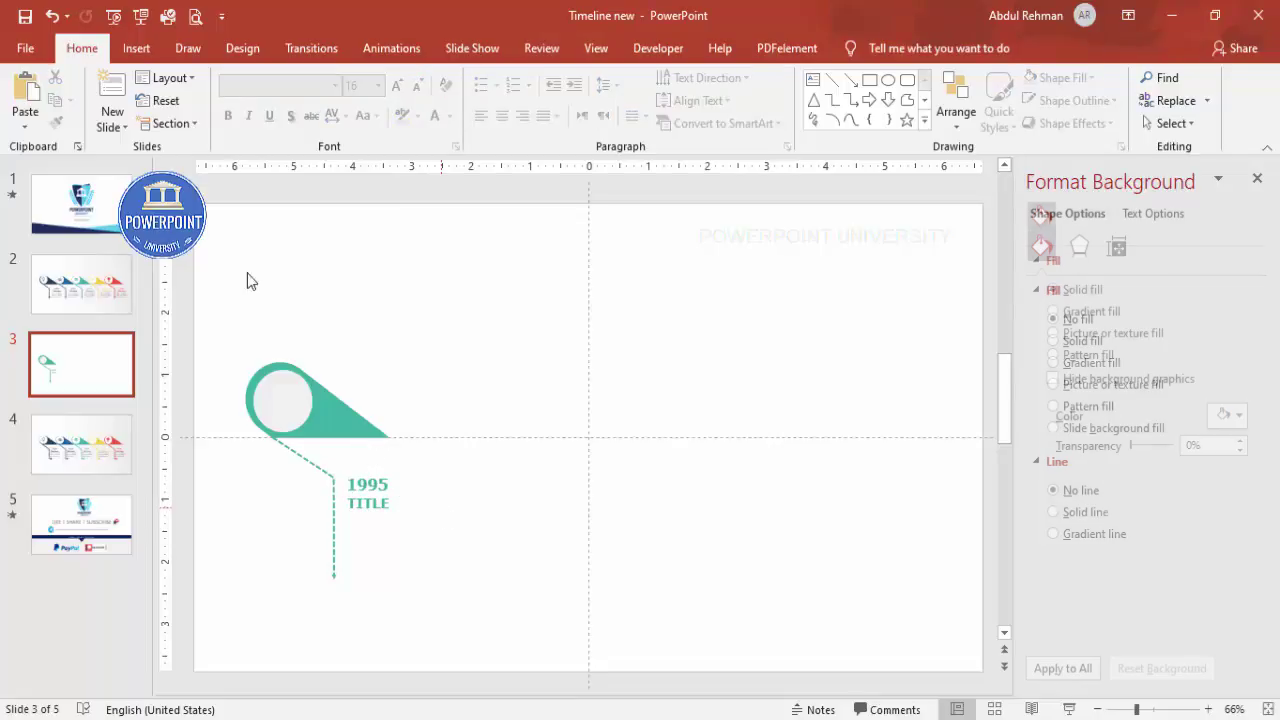
- Add a centred grey 14 pt 'Add detail text here' caption beneath the TITLE label
left_click(136, 48)
left_click(845, 100)
left_click_drag(368, 550, 465, 592)
type("Add detail te")
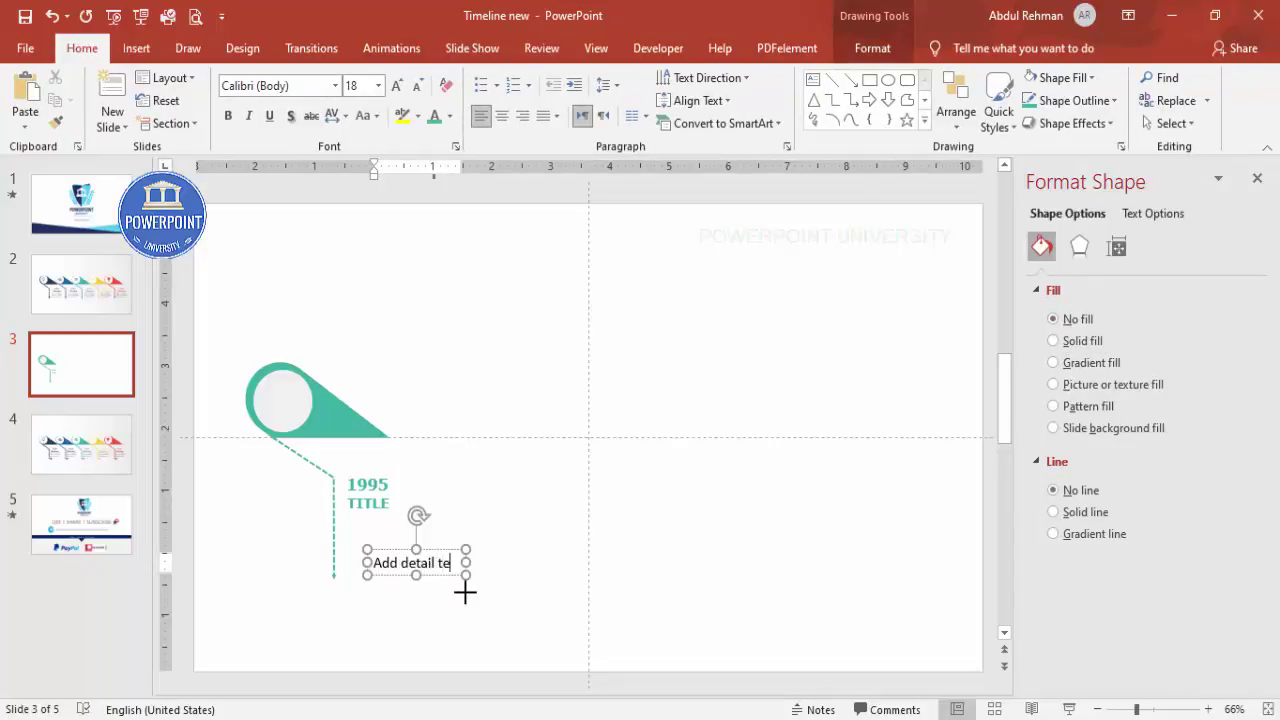
type("xt here")
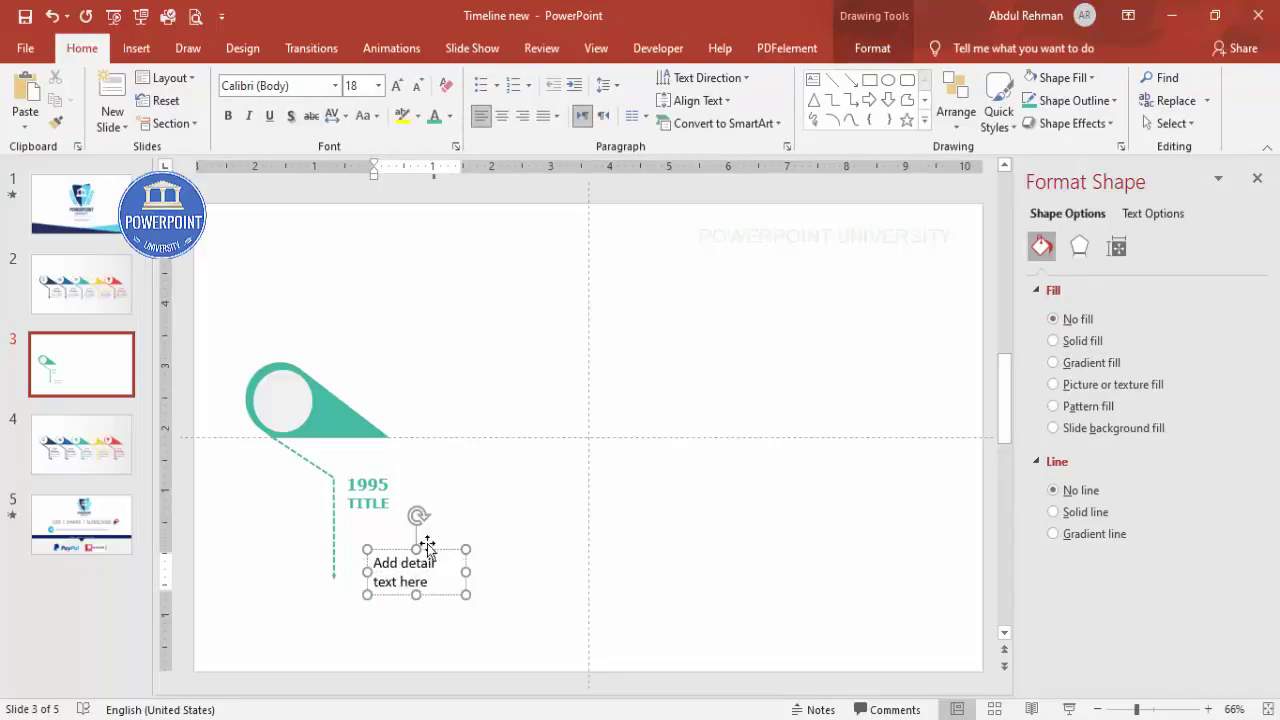
left_click(427, 548)
left_click(501, 116)
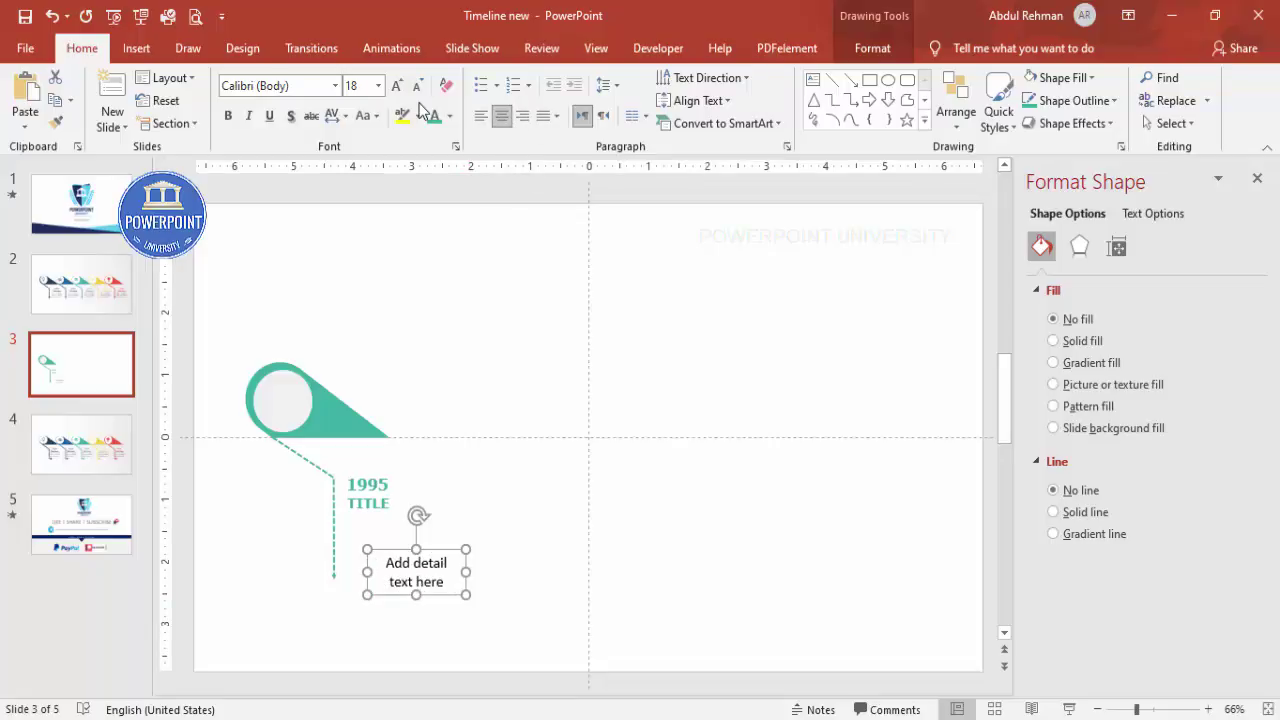
left_click(452, 117)
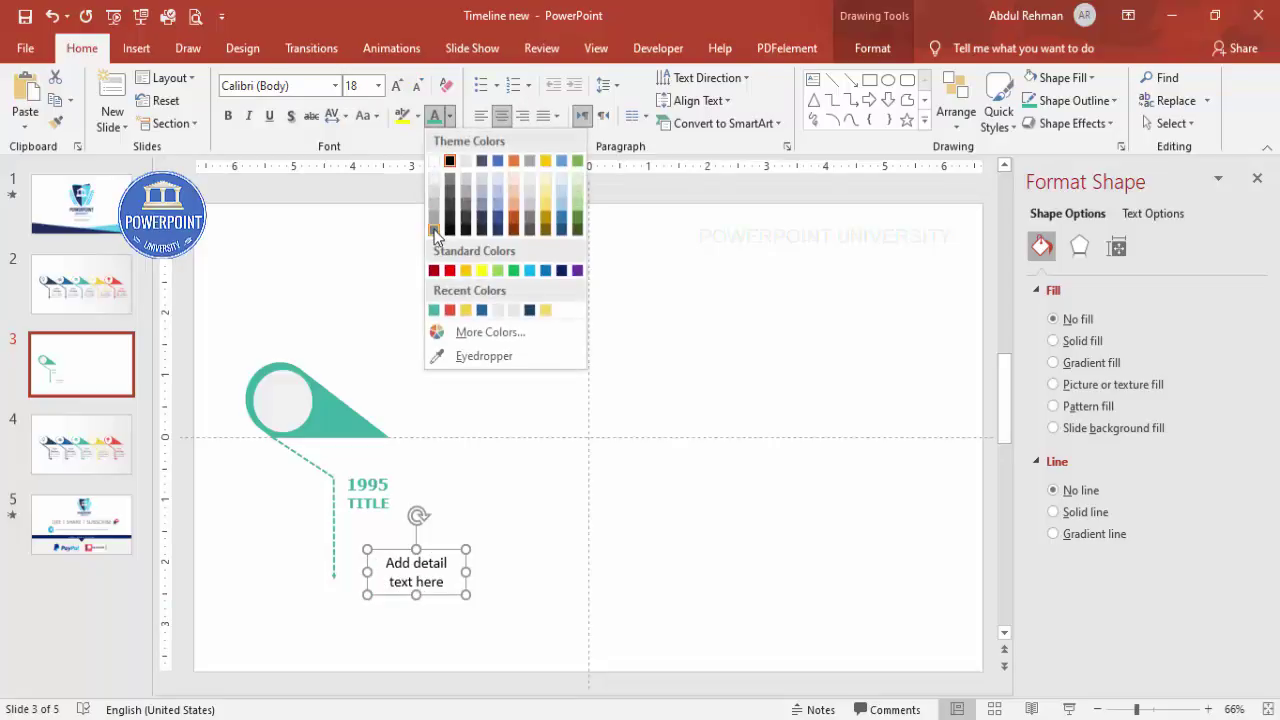
left_click(434, 230)
left_click(417, 85)
left_click(417, 85)
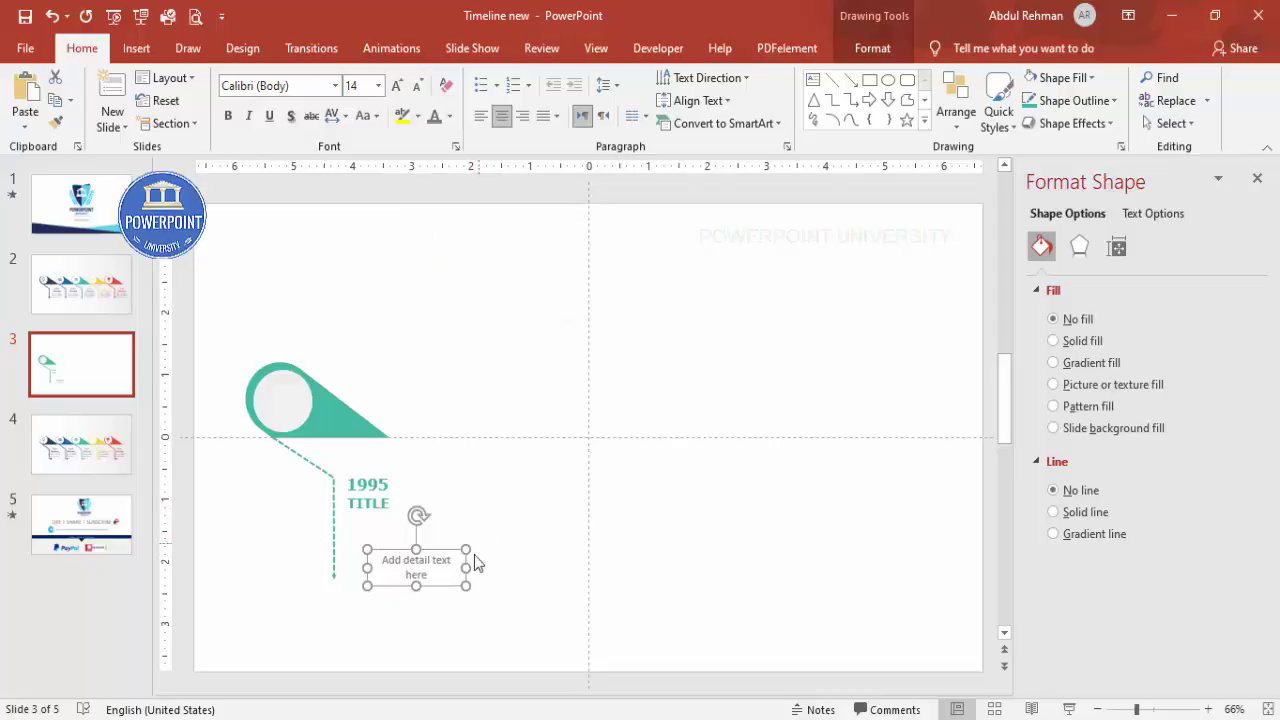
left_click_drag(466, 571, 397, 513)
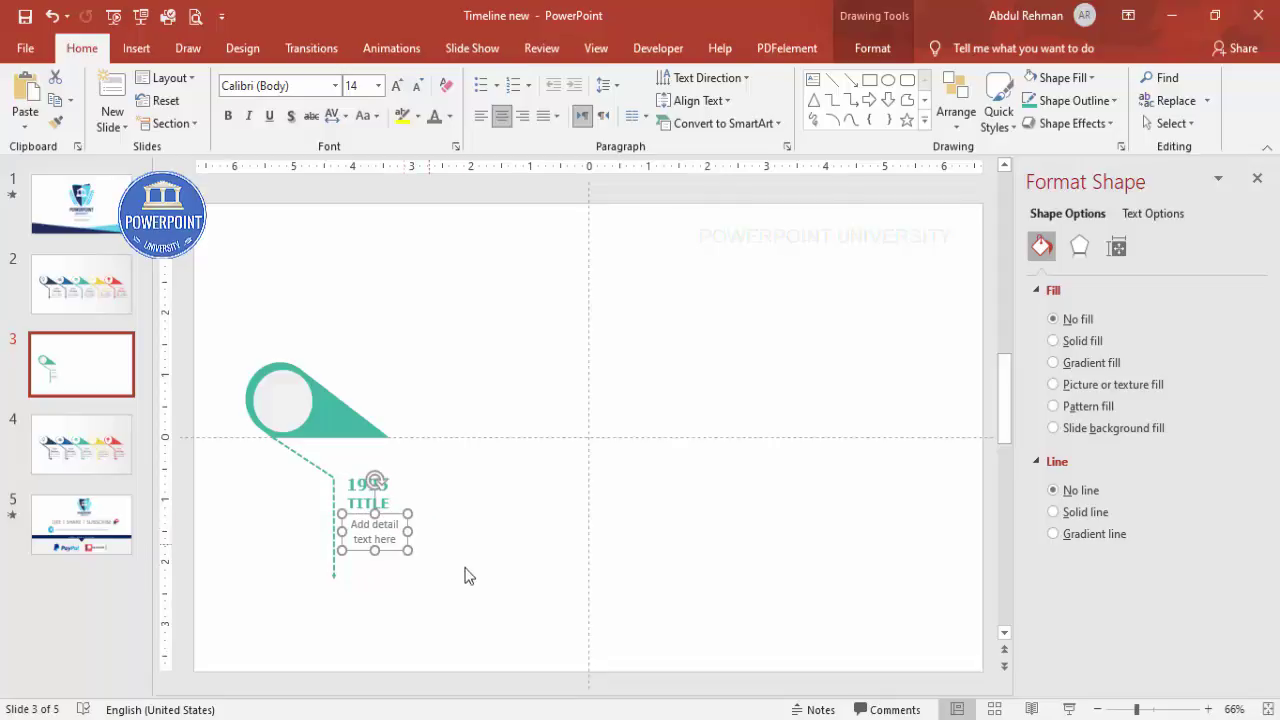
left_click(480, 578)
- Select the whole first marker and duplicate it rightward into a row of five evenly spaced markers
mouse_move(486, 622)
left_mouse_down()
mouse_move(266, 523)
mouse_move(178, 287)
left_mouse_up()
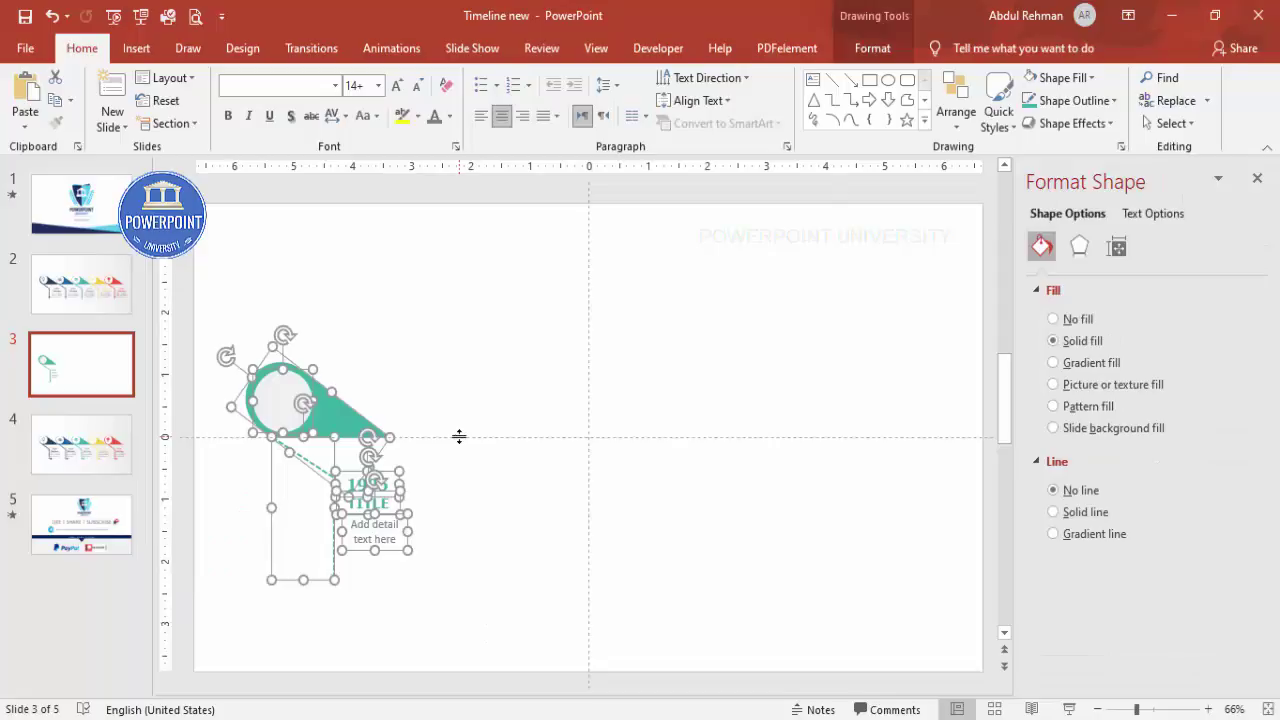
mouse_move(339, 437)
left_mouse_down()
mouse_move(439, 410)
mouse_move(462, 420)
left_mouse_up()
key("ctrl+d")
key("ctrl+d")
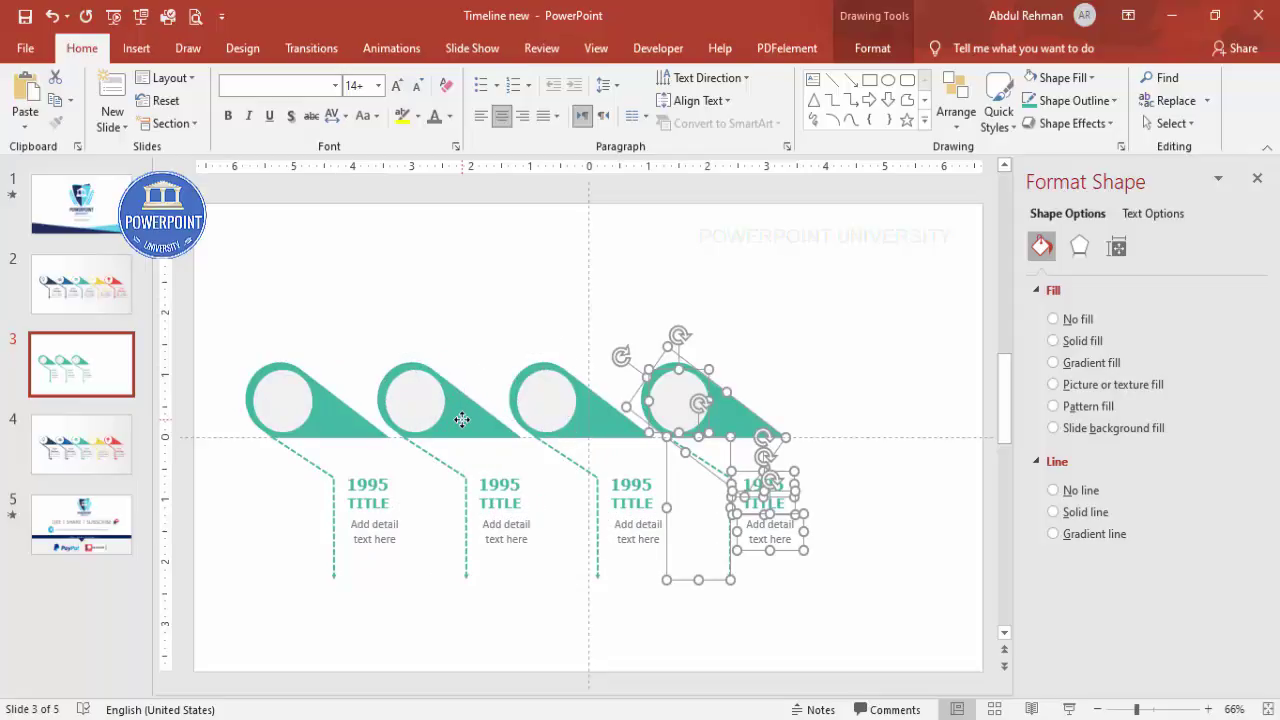
key("ctrl+d")
left_click(914, 557)
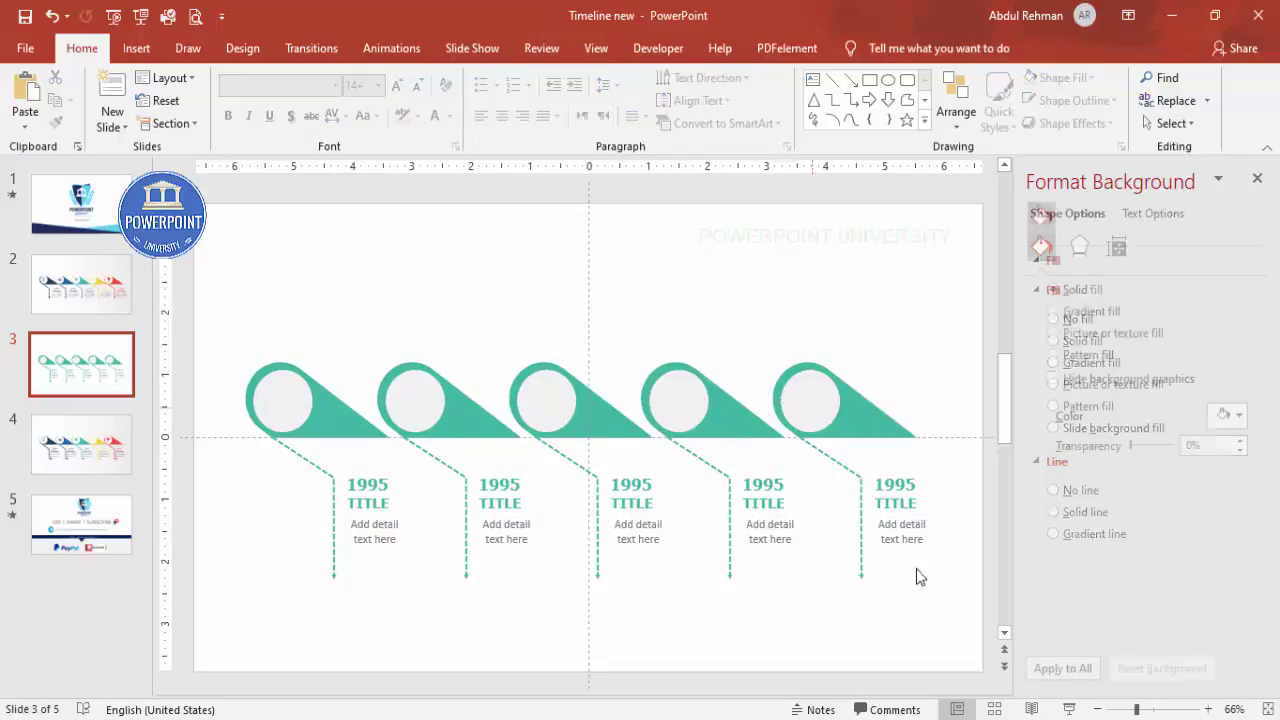
- Fill the second marker's teardrop red and the third marker's blue
left_click(473, 430)
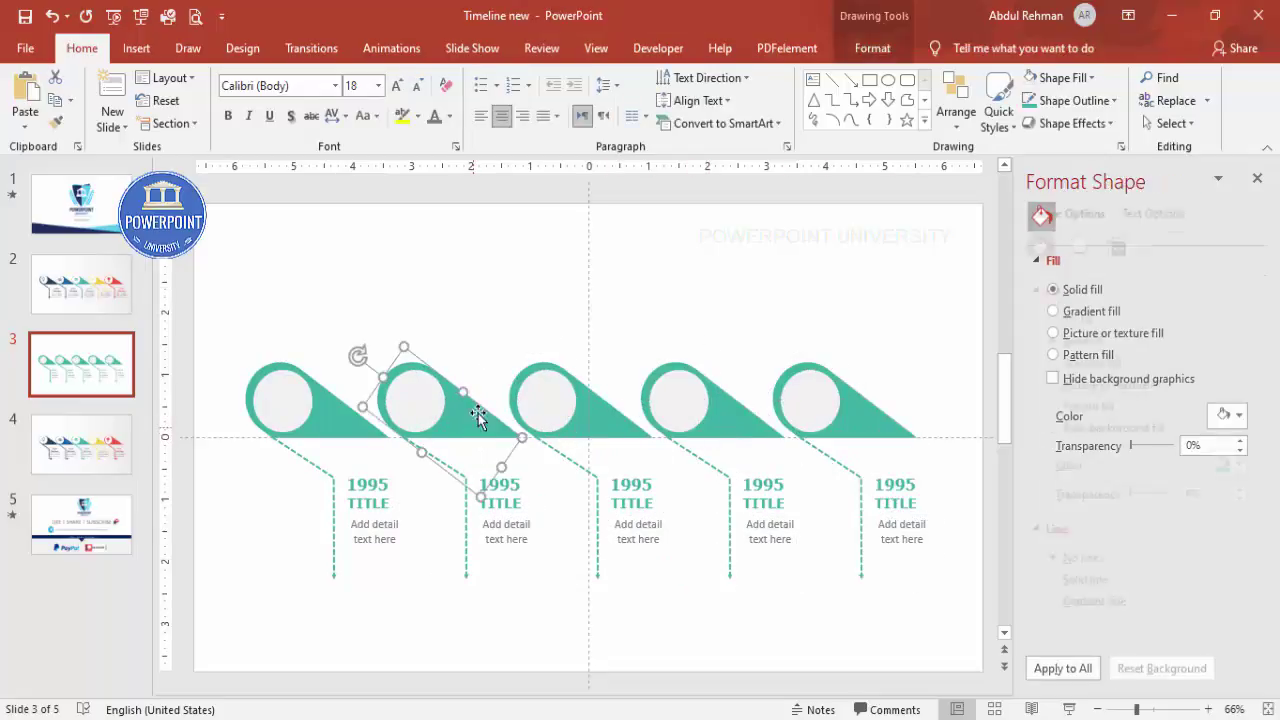
left_click(872, 48)
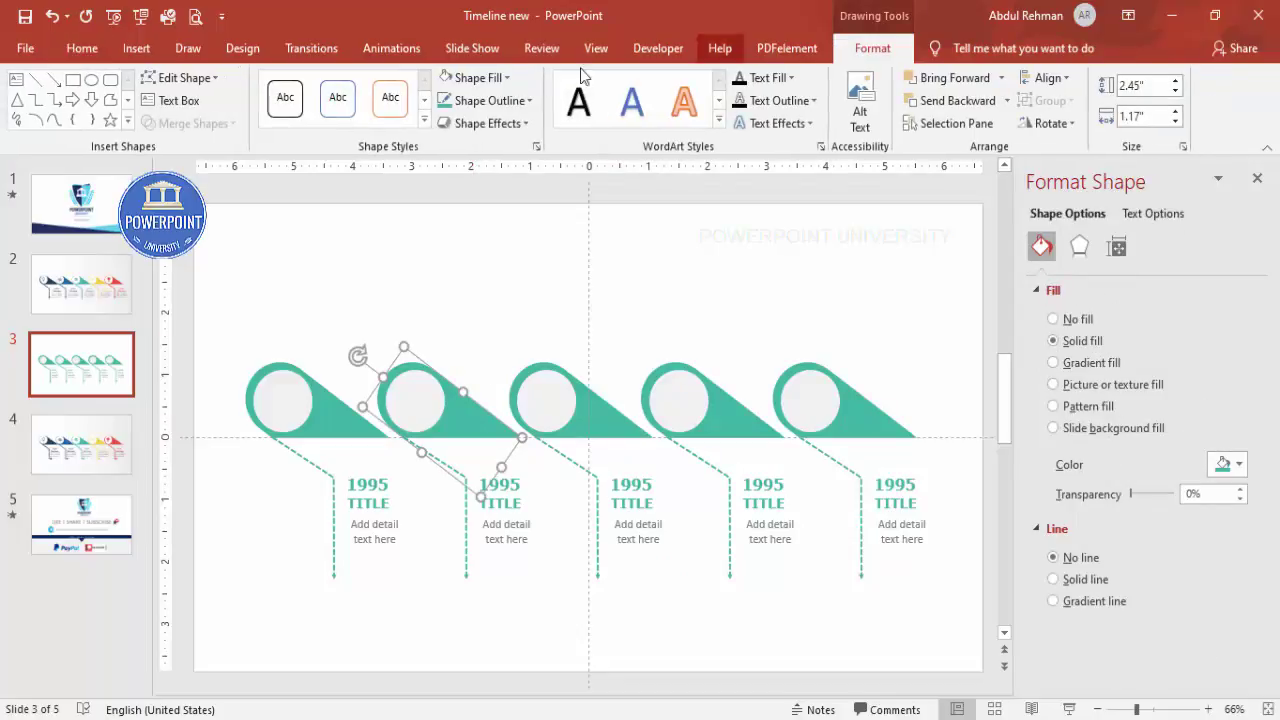
left_click(500, 78)
left_click(461, 272)
left_click(591, 409)
left_click(476, 78)
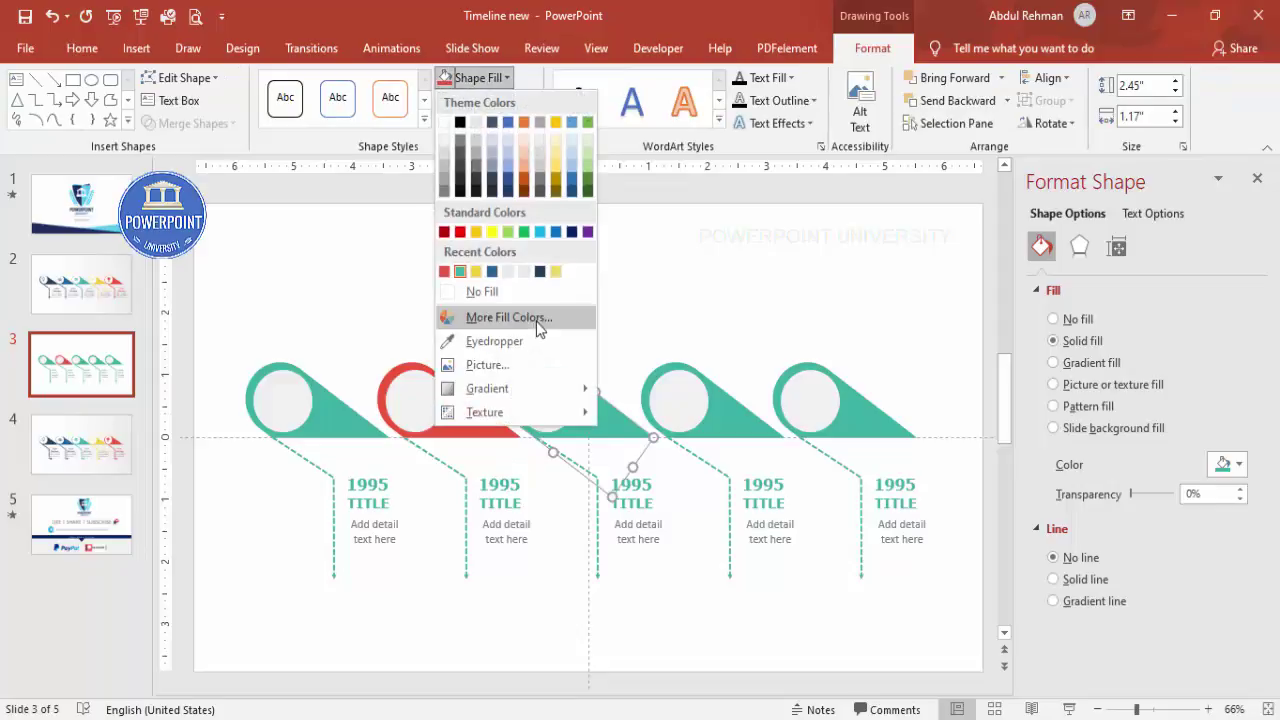
left_click(492, 271)
- Fill the fourth marker's teardrop yellow and the fifth marker's navy
left_click(692, 374)
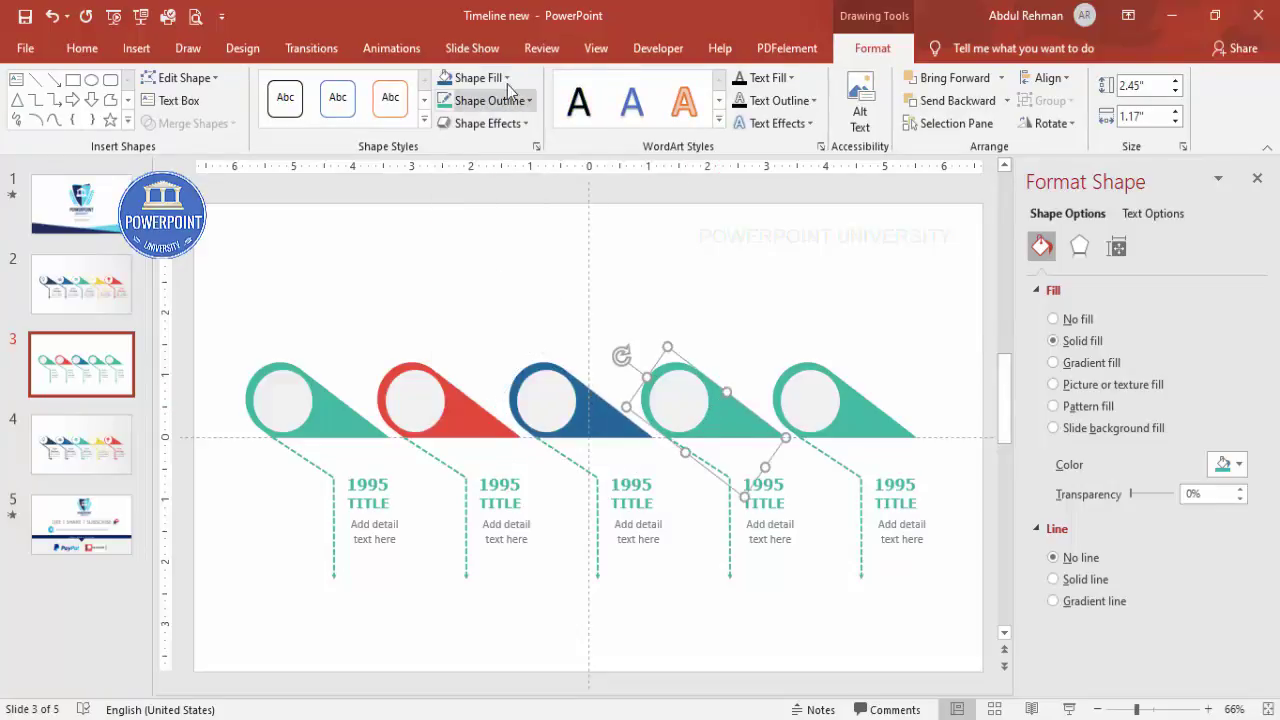
left_click(470, 78)
left_click(490, 272)
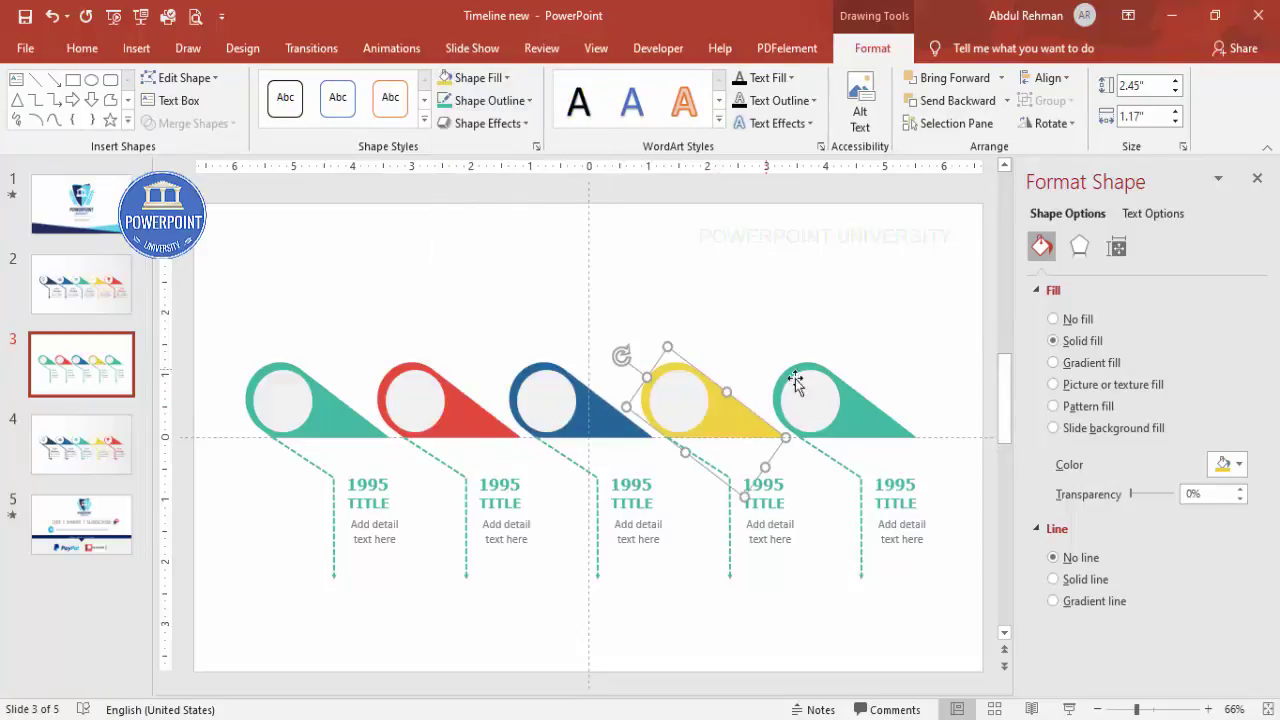
left_click(845, 403)
left_click(507, 78)
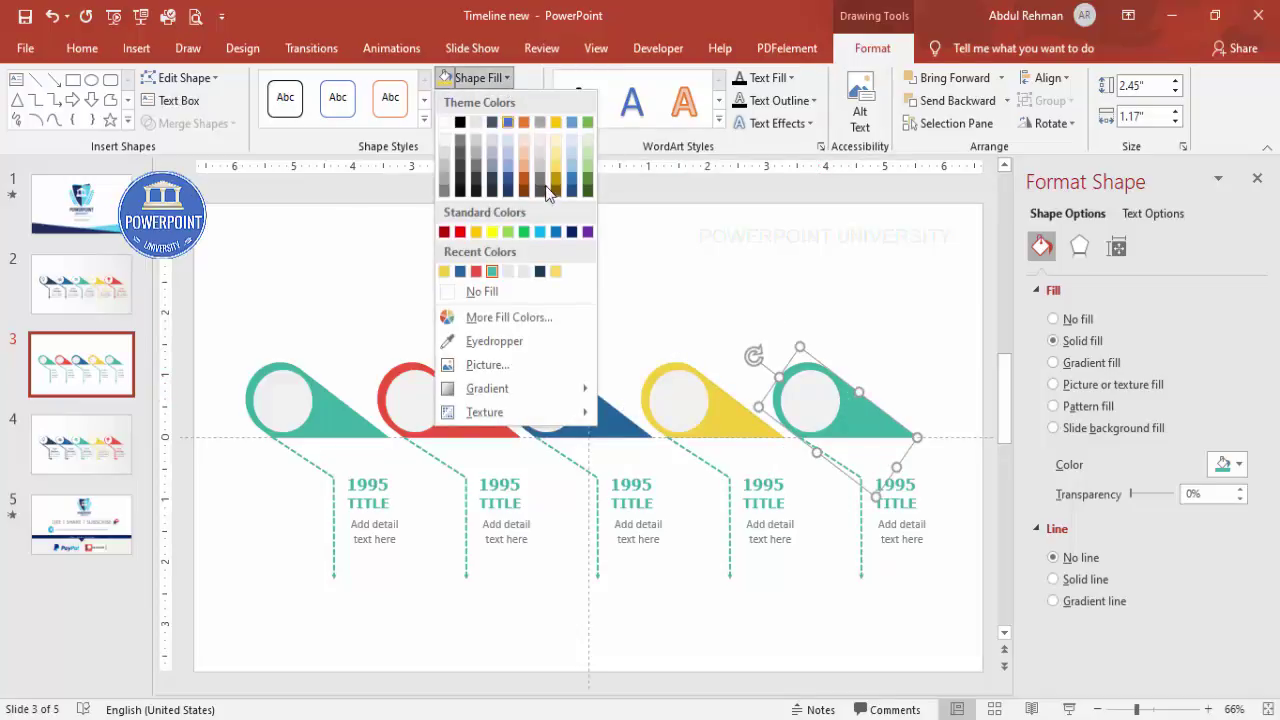
left_click(545, 272)
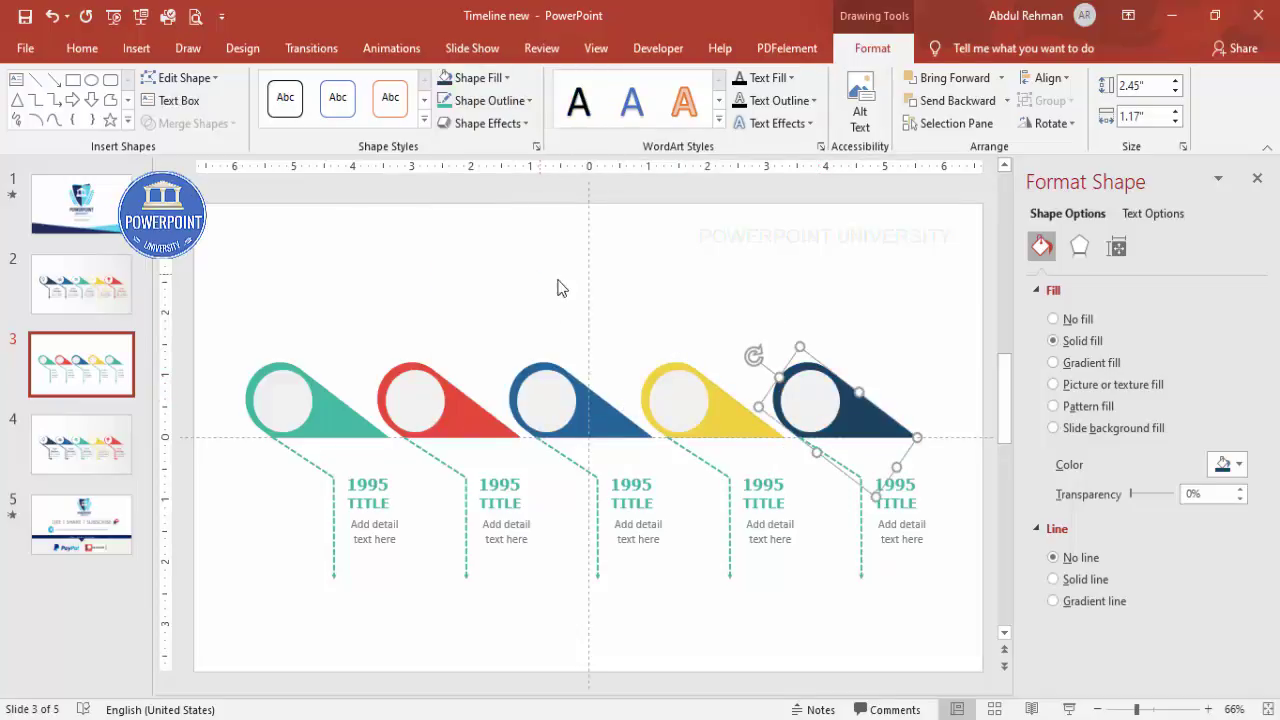
left_click(651, 301)
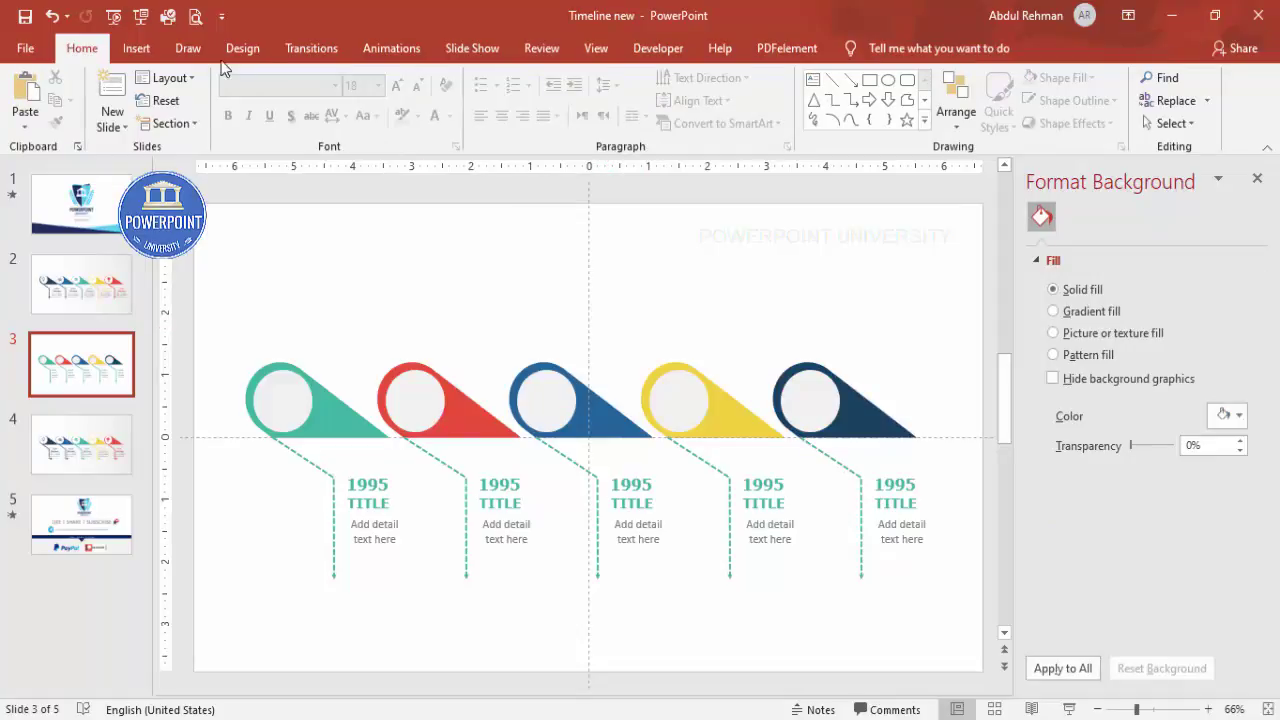
left_click(136, 48)
- Insert the target, bar chart, stopwatch, head-with-gears and magnifier-with-heartbeat icons together
left_click(337, 112)
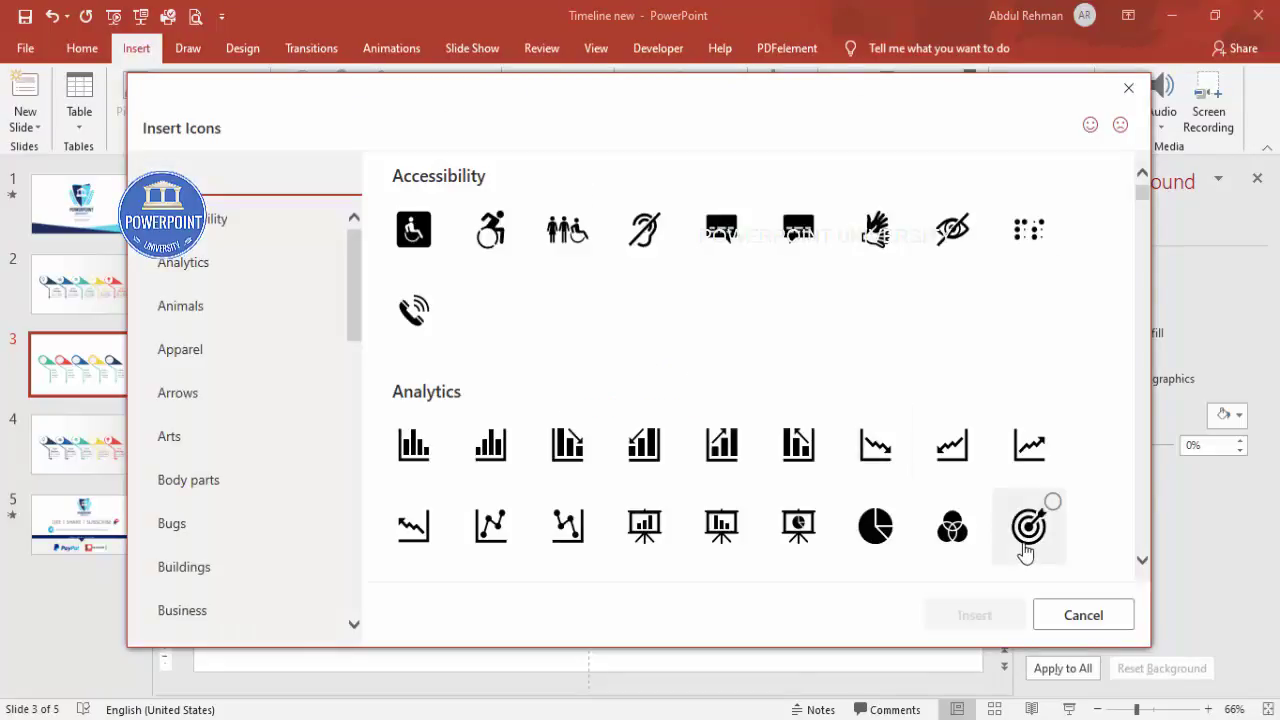
left_click(1024, 548)
left_click(728, 458)
scroll(630, 490, "down", 2)
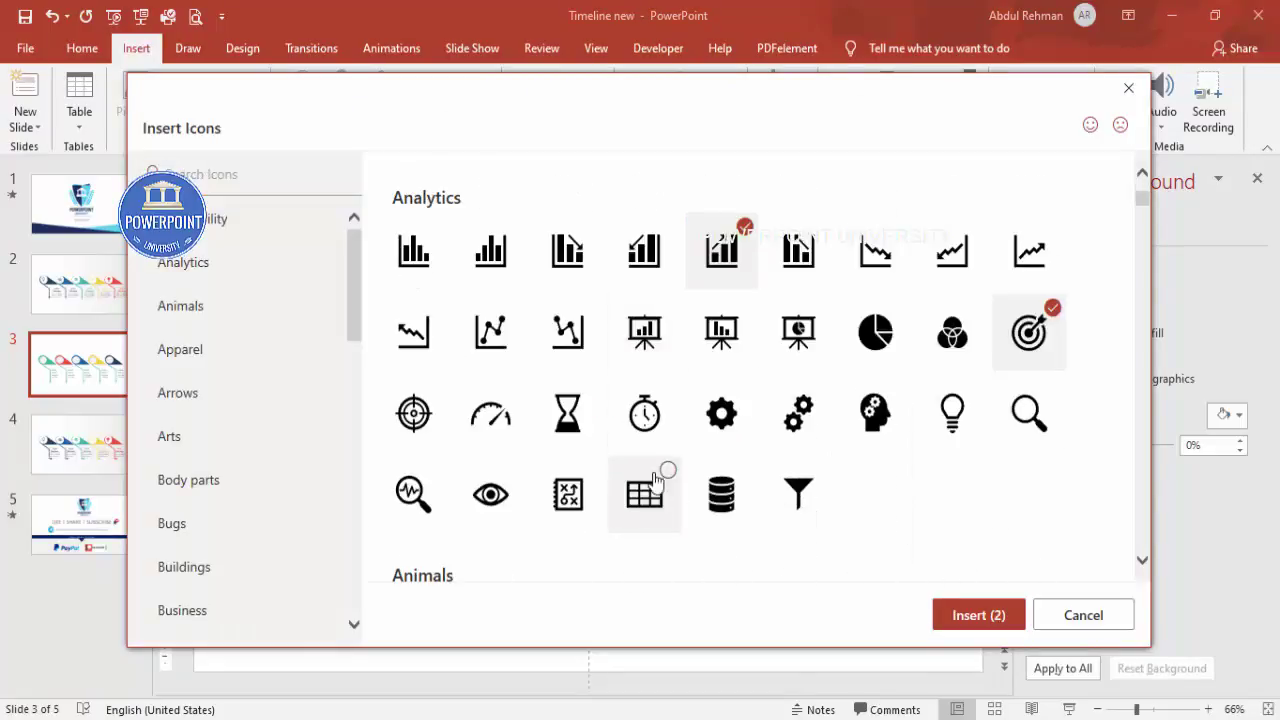
left_click(638, 440)
left_click(880, 430)
scroll(646, 466, "down", 2)
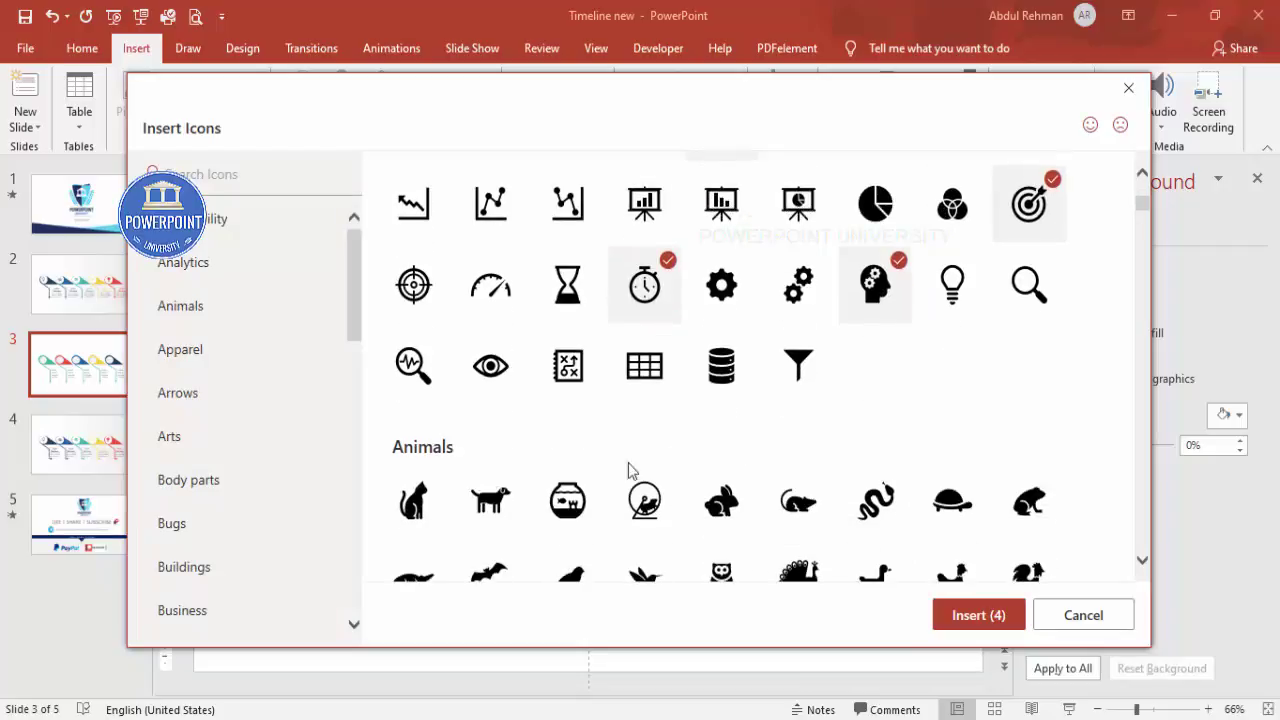
left_click(421, 369)
left_click(948, 615)
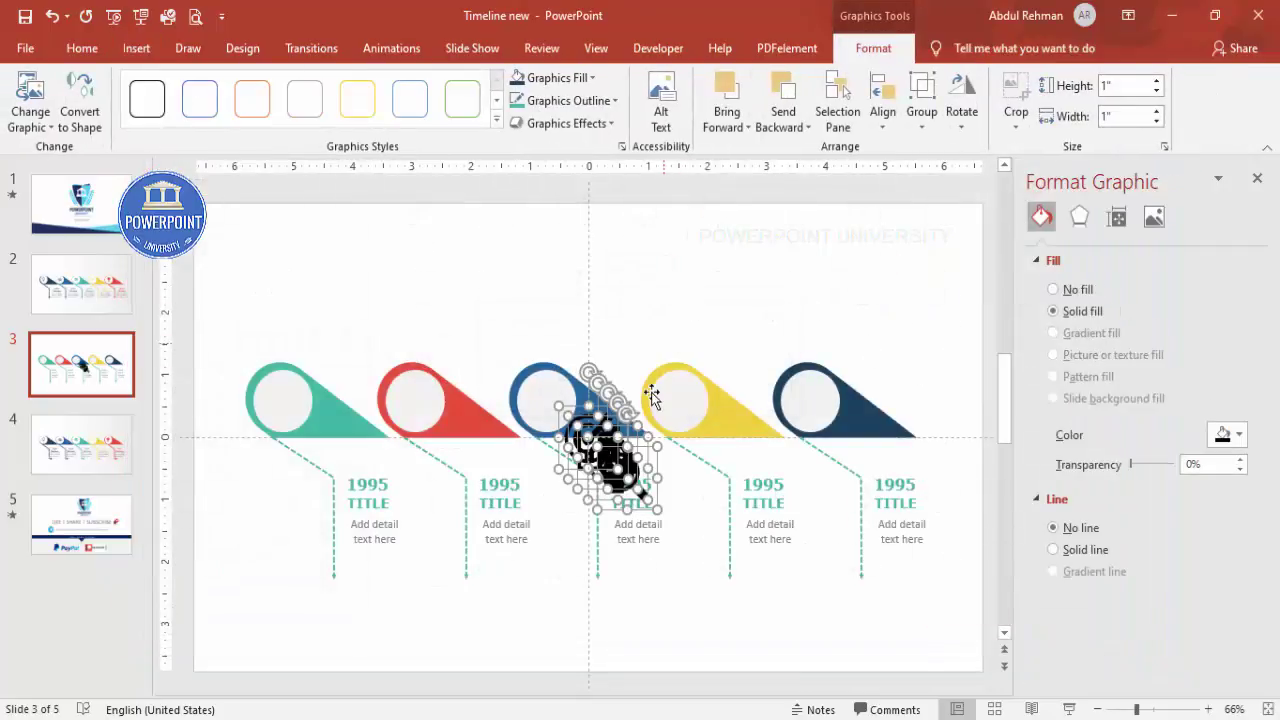
- Move the stacked icons away from the markers and set their height to 0.6 inch
left_click_drag(608, 457, 688, 282)
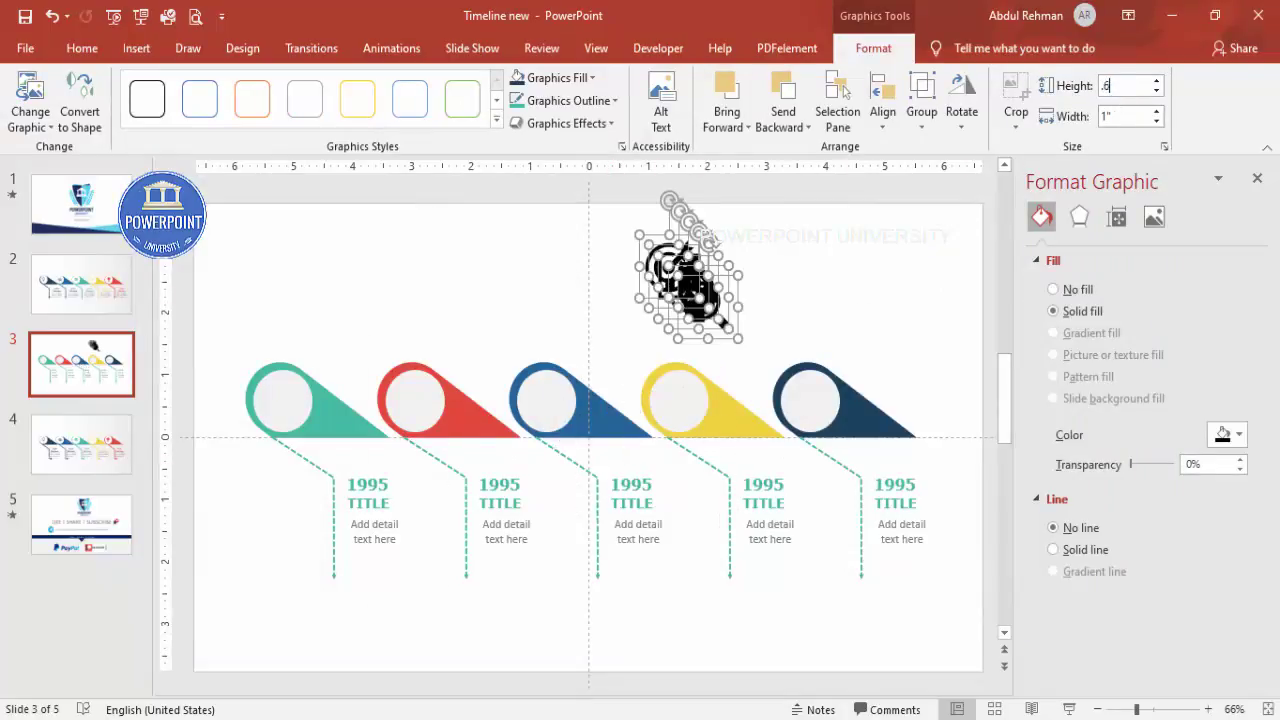
type(".6")
key("Return")
left_click(808, 280)
- Place the magnifier, stopwatch, target, chart and head-gears icons into the five marker circles
left_click_drag(686, 286, 255, 400)
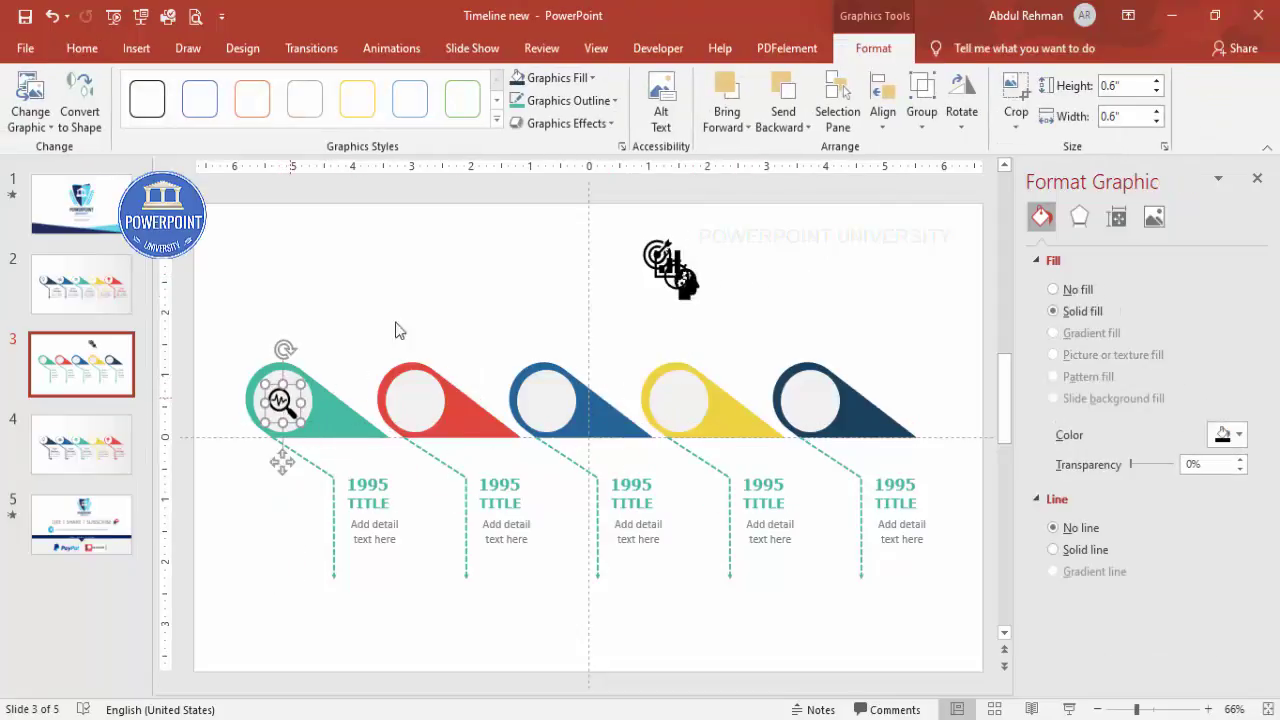
left_click_drag(680, 258, 409, 383)
left_click_drag(670, 240, 553, 388)
left_click_drag(666, 264, 680, 402)
mouse_move(686, 284)
left_mouse_down()
mouse_move(770, 385)
mouse_move(812, 402)
left_mouse_up()
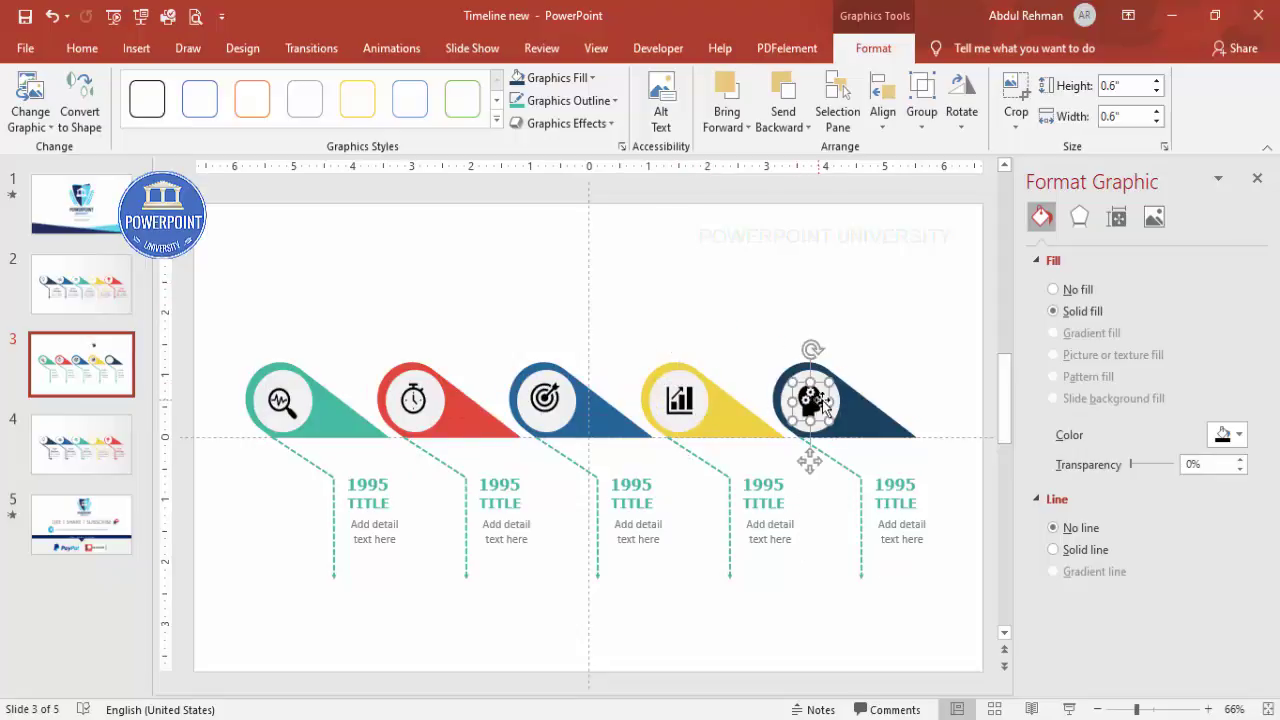
left_click(836, 397)
left_click(834, 398)
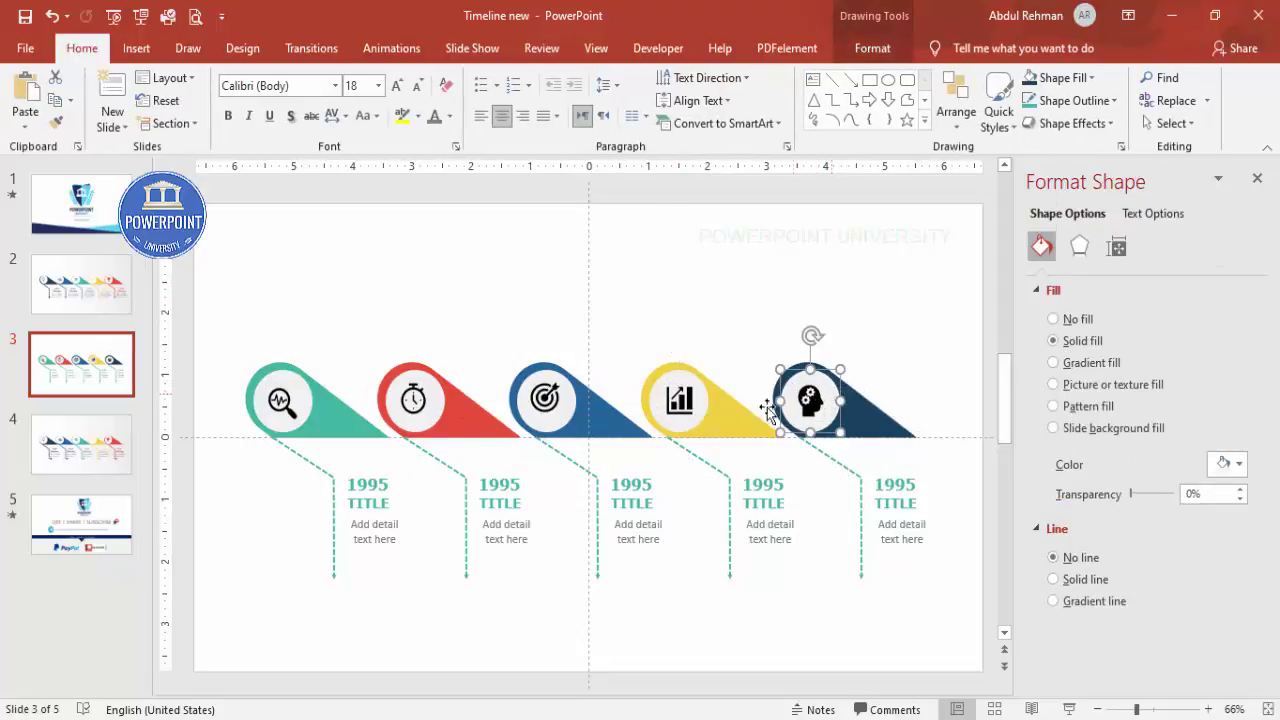
- Give all five icon circles an Offset: Bottom Right shadow with 8 pt distance
left_click(702, 405, "shift")
left_click(575, 416, "shift")
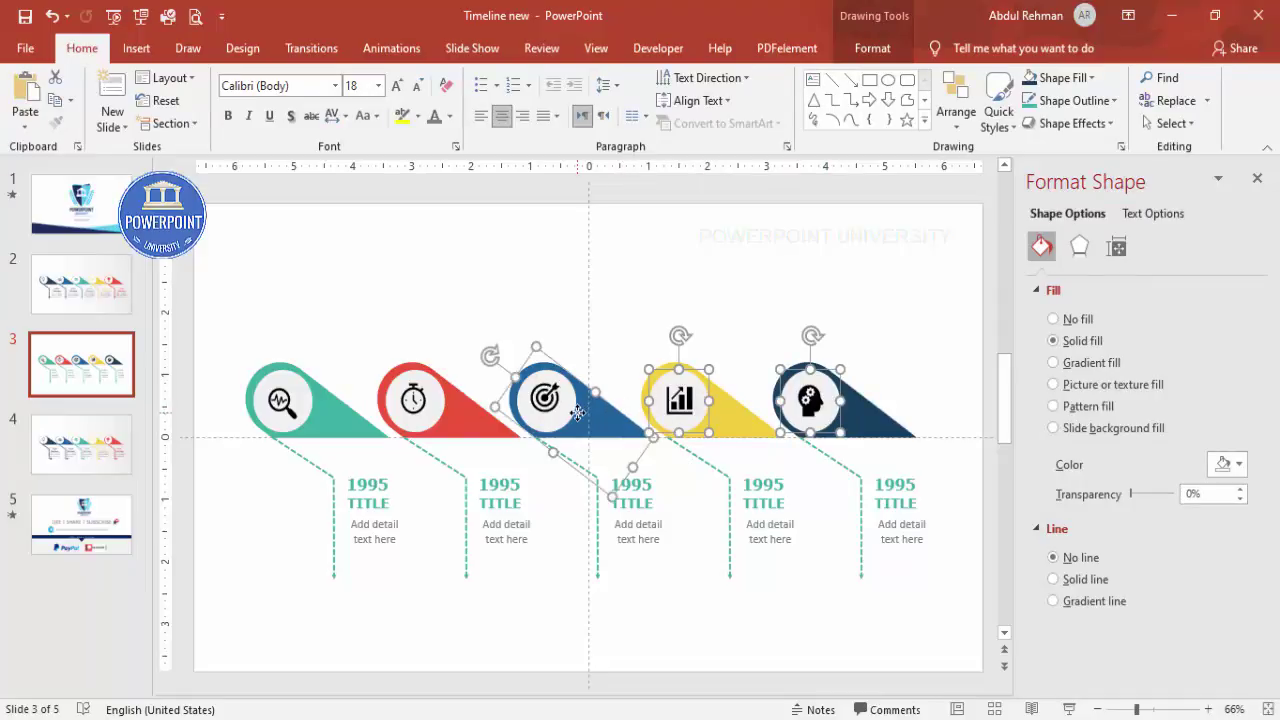
left_click(442, 416, "shift")
left_click(311, 405, "shift")
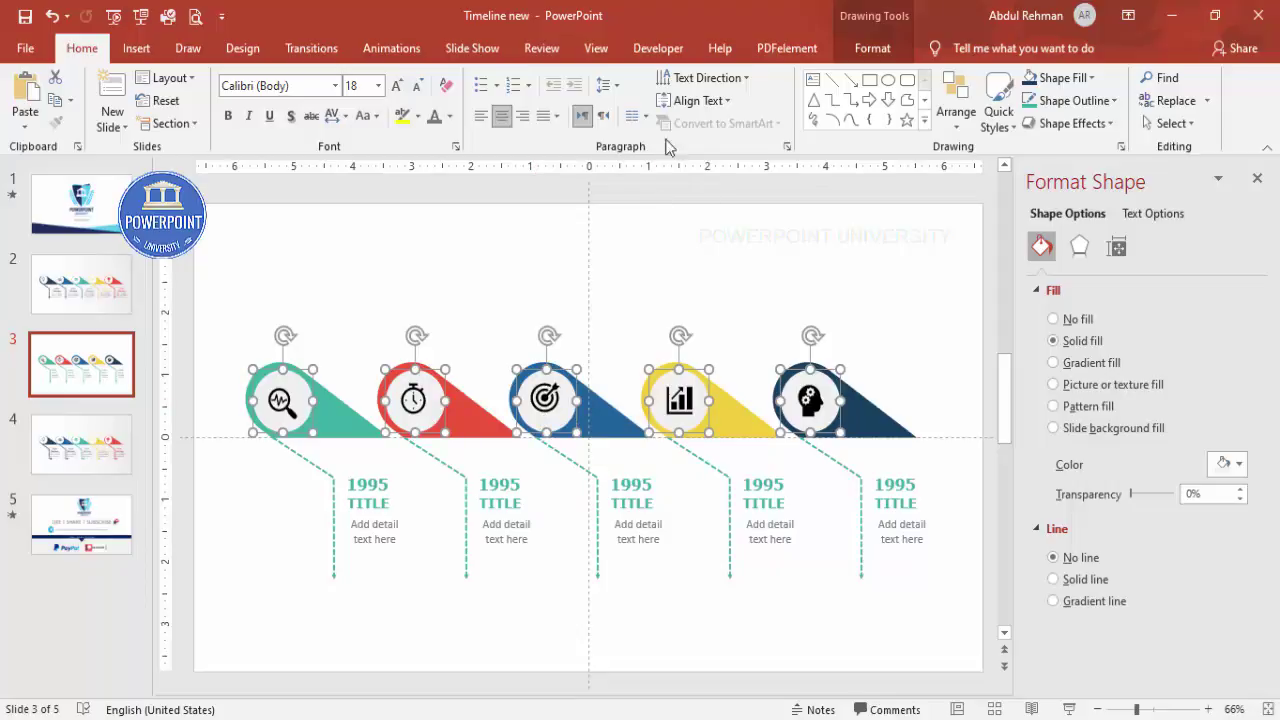
left_click(1080, 252)
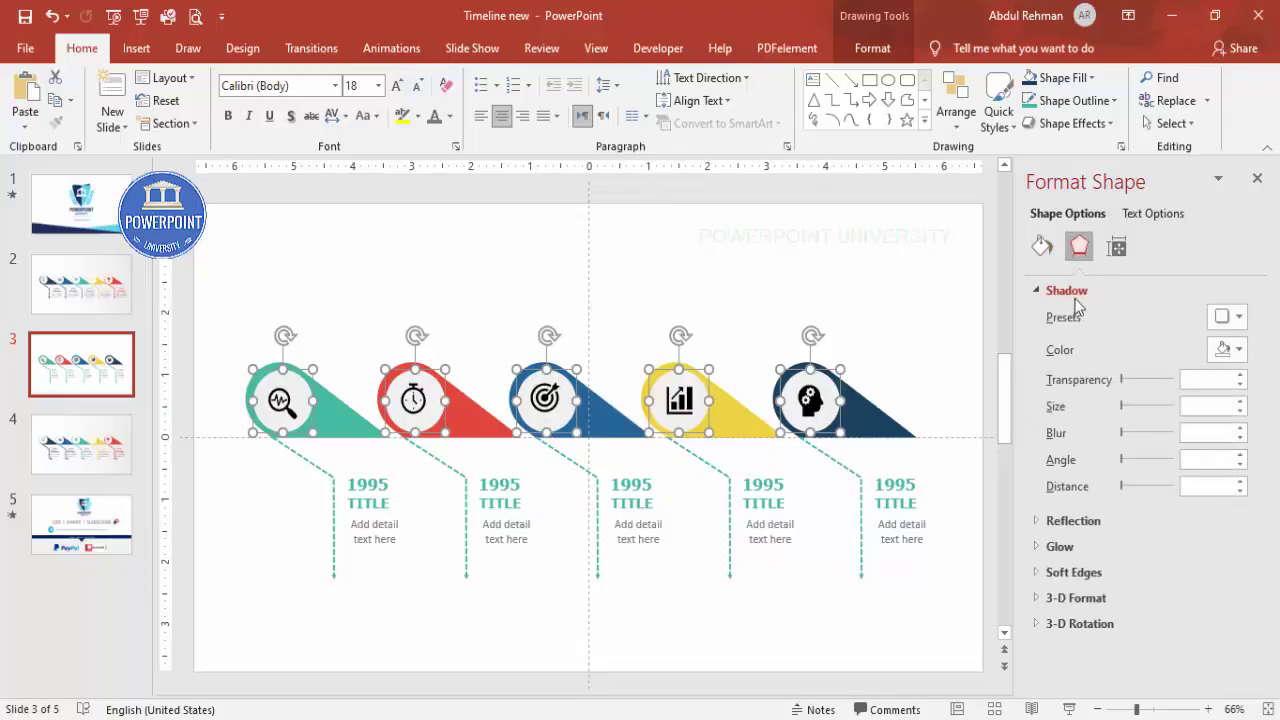
left_click(1240, 318)
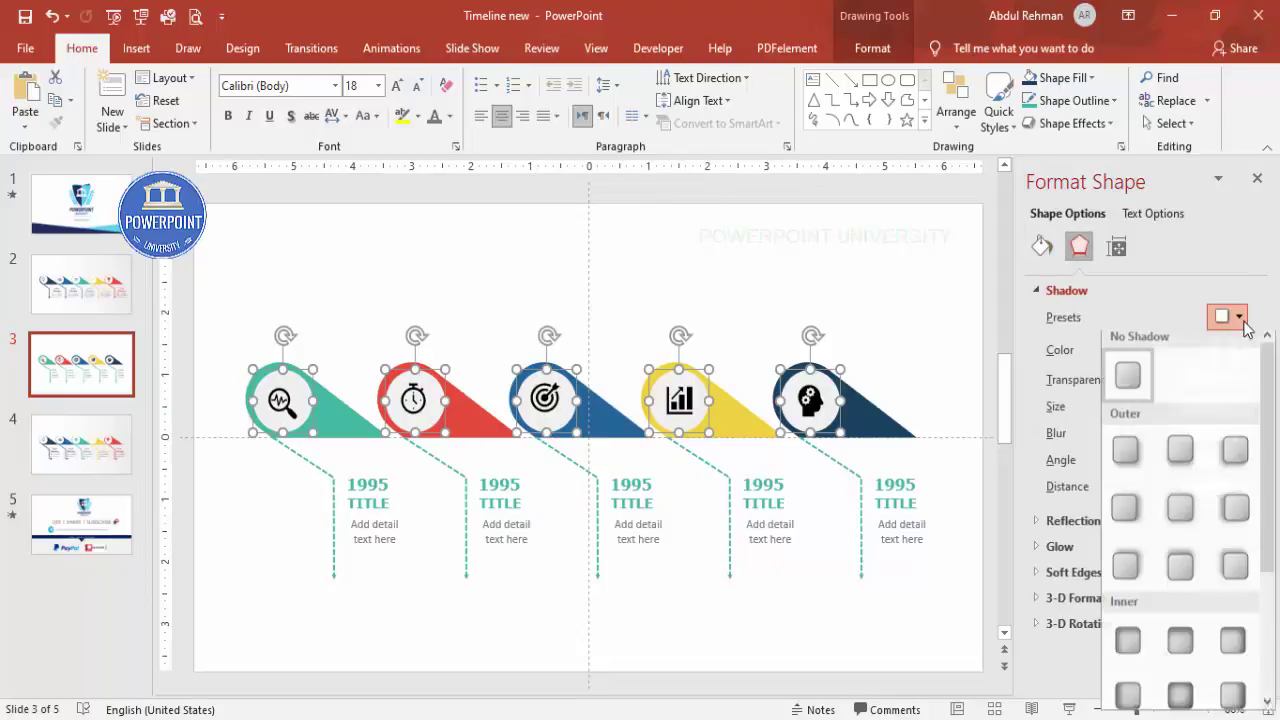
left_click(1125, 457)
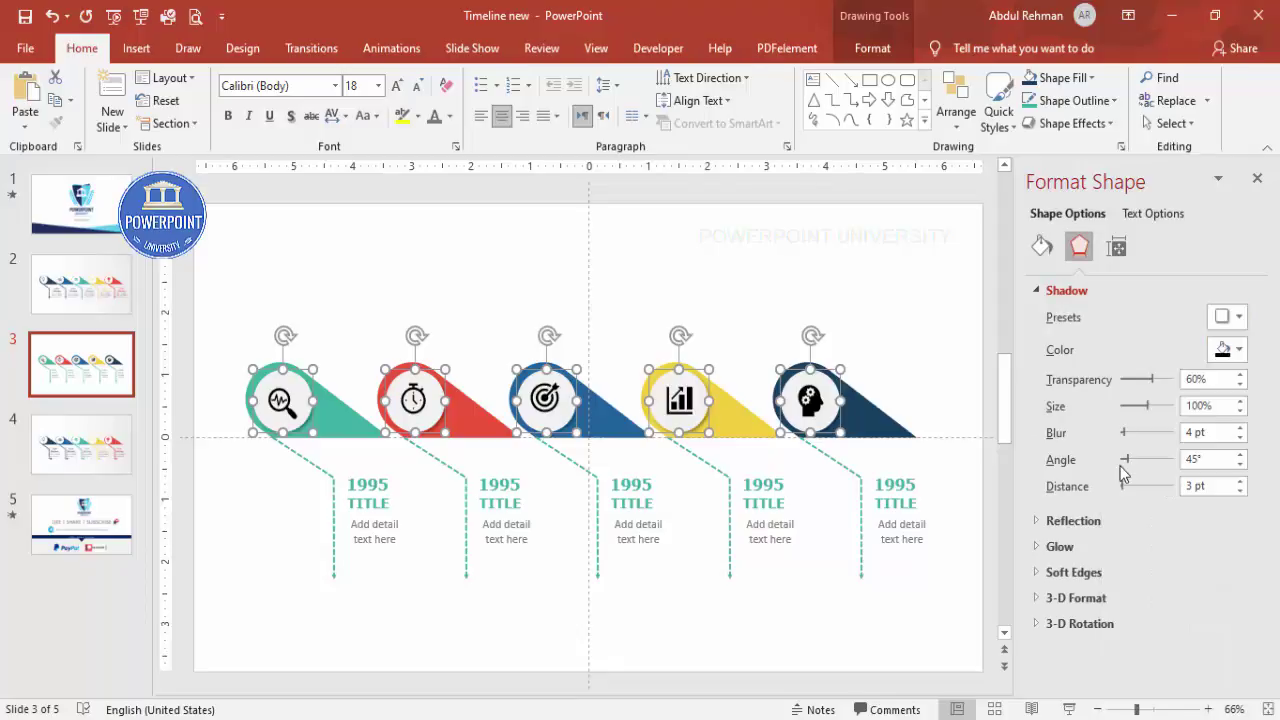
left_click(1240, 490)
left_click(1240, 481)
left_click(1240, 481)
left_click(1240, 481)
left_click(1240, 481)
left_click(1240, 481)
left_click(1240, 481)
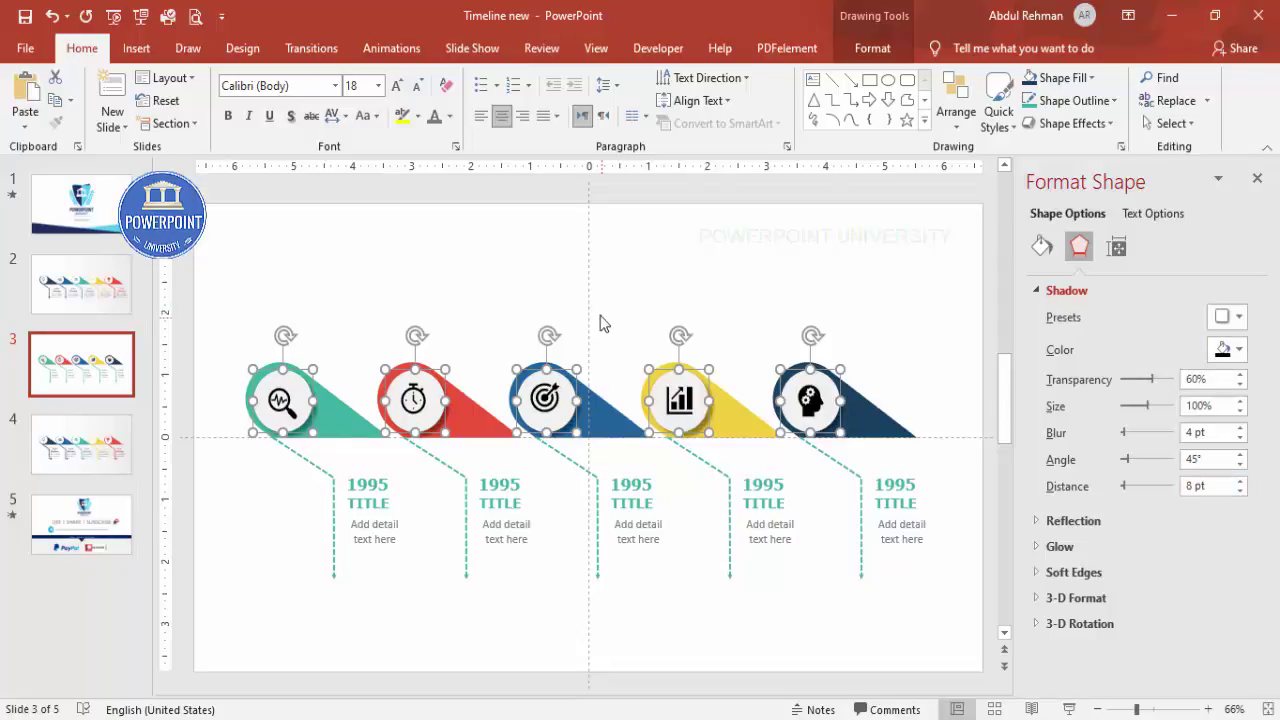
left_click(539, 293)
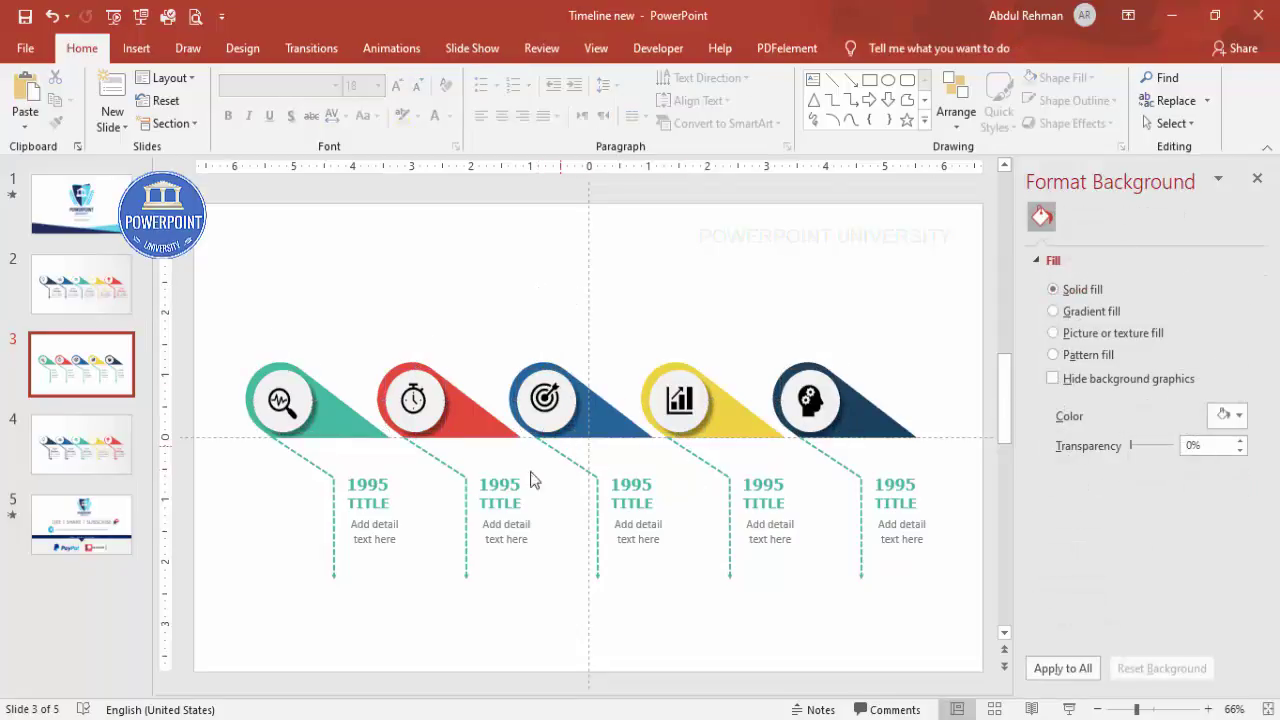
- Colour the second pin's dashed connector red and the third's dark blue
left_click(466, 506)
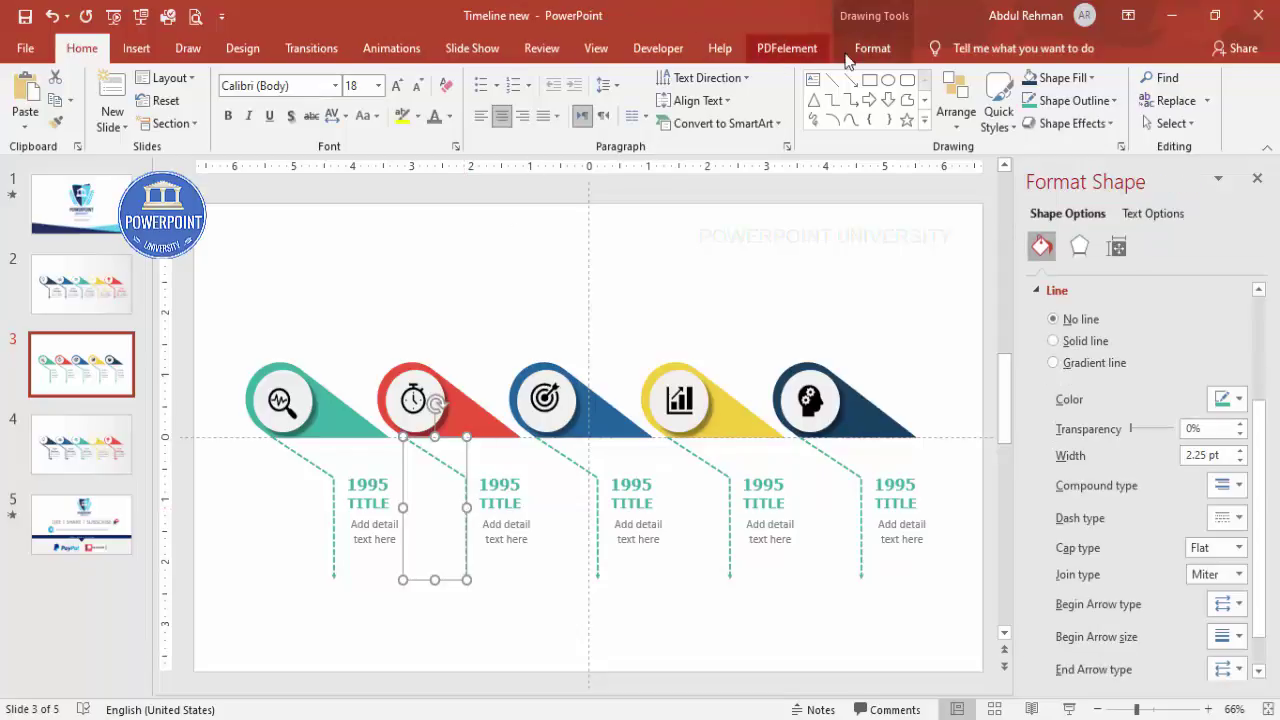
left_click(872, 48)
left_click(488, 100)
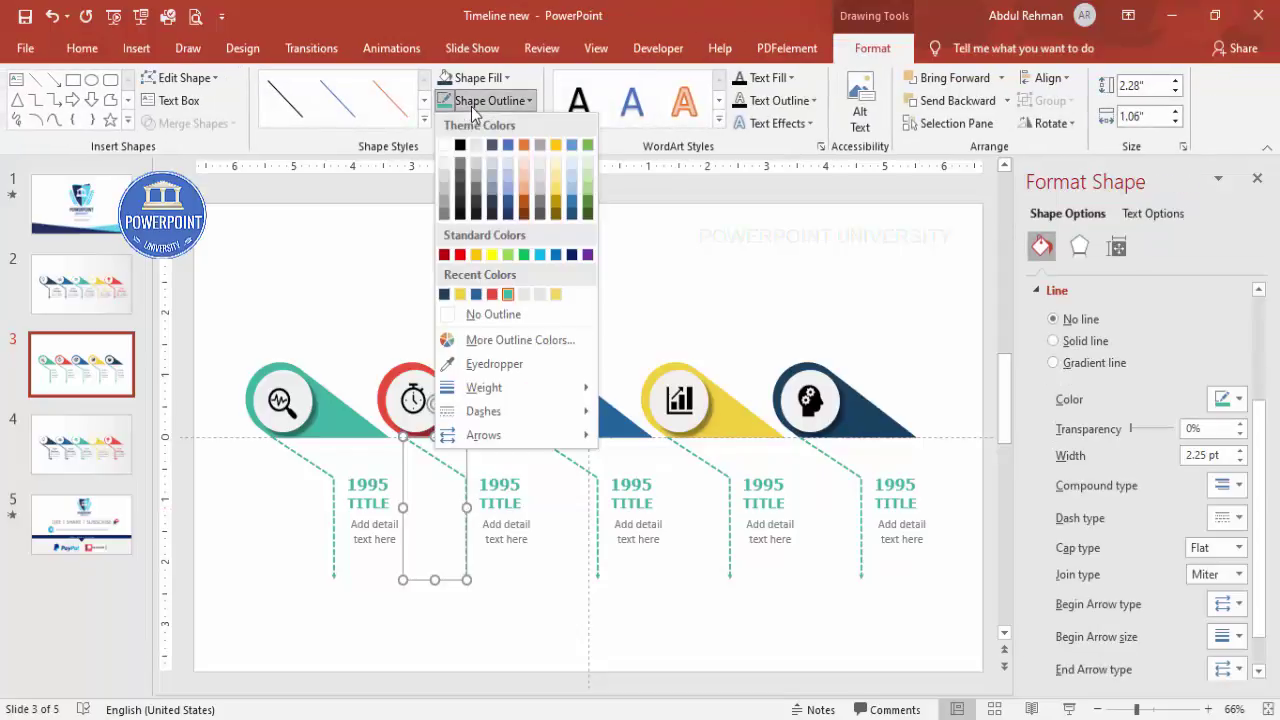
left_click(492, 295)
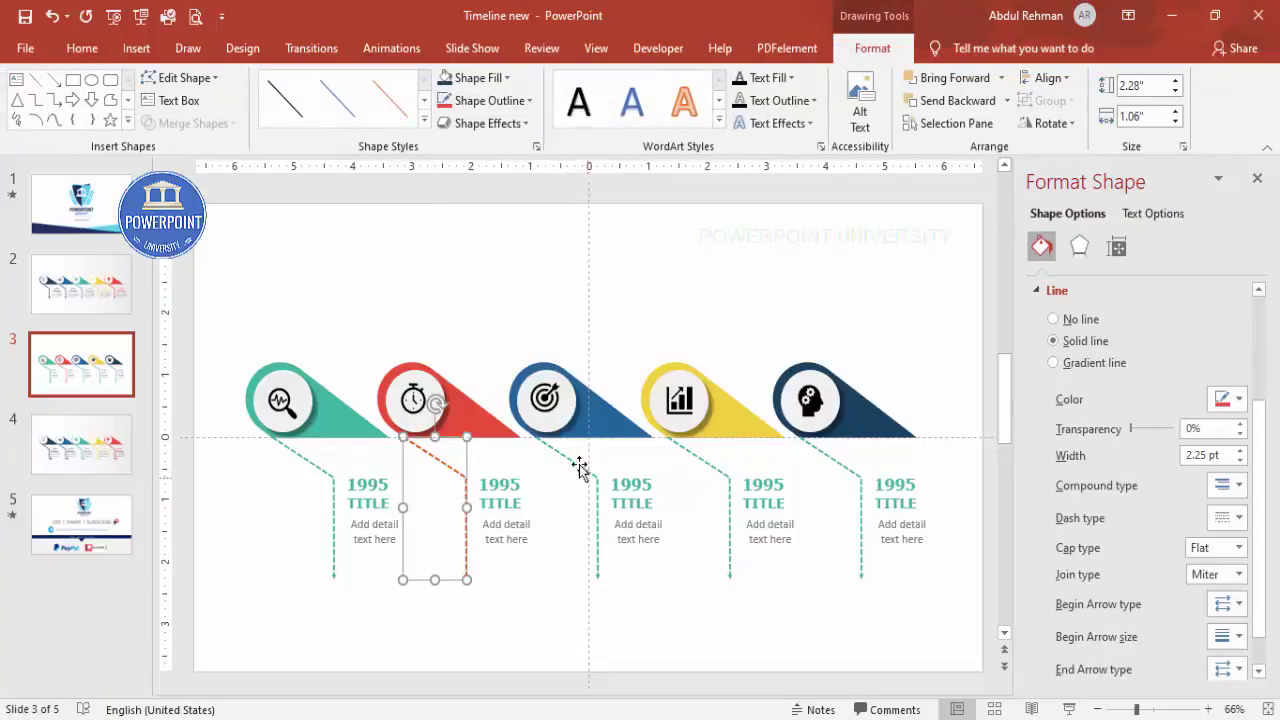
left_click(568, 456)
left_click(490, 100)
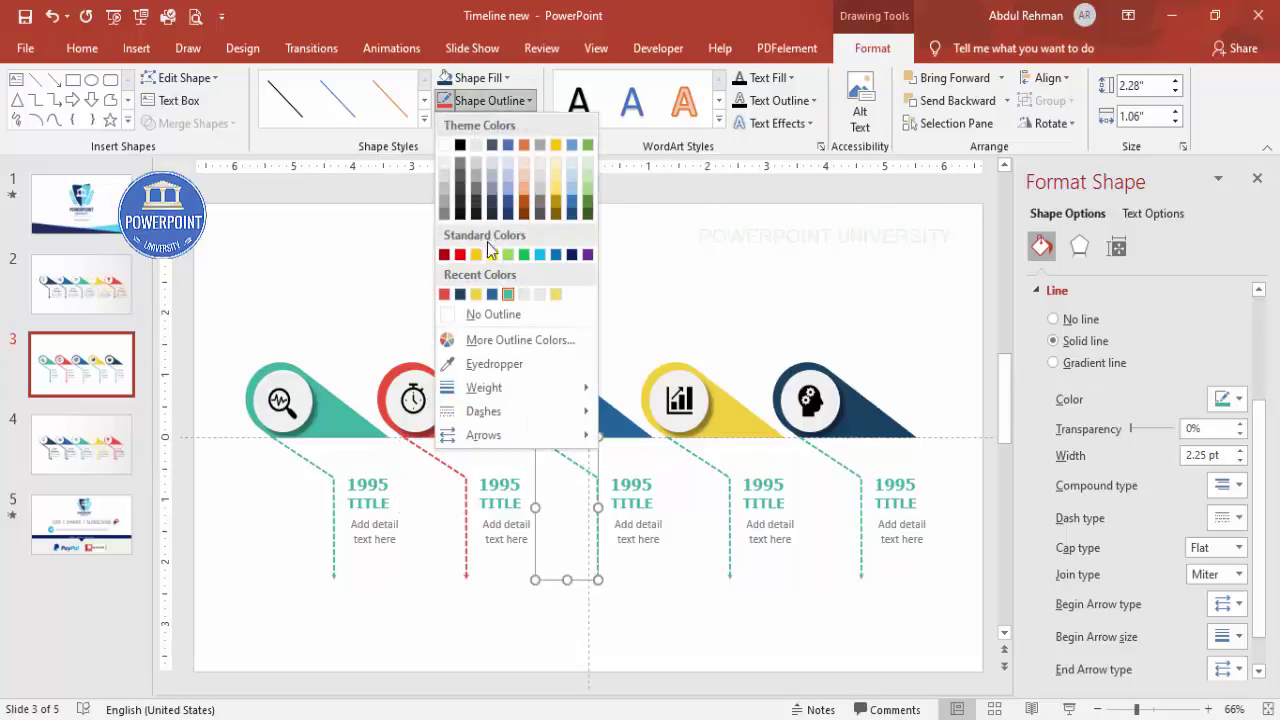
left_click(492, 295)
- Colour the fourth pin's dashed connector yellow and the fifth's dark blue
left_click(711, 463)
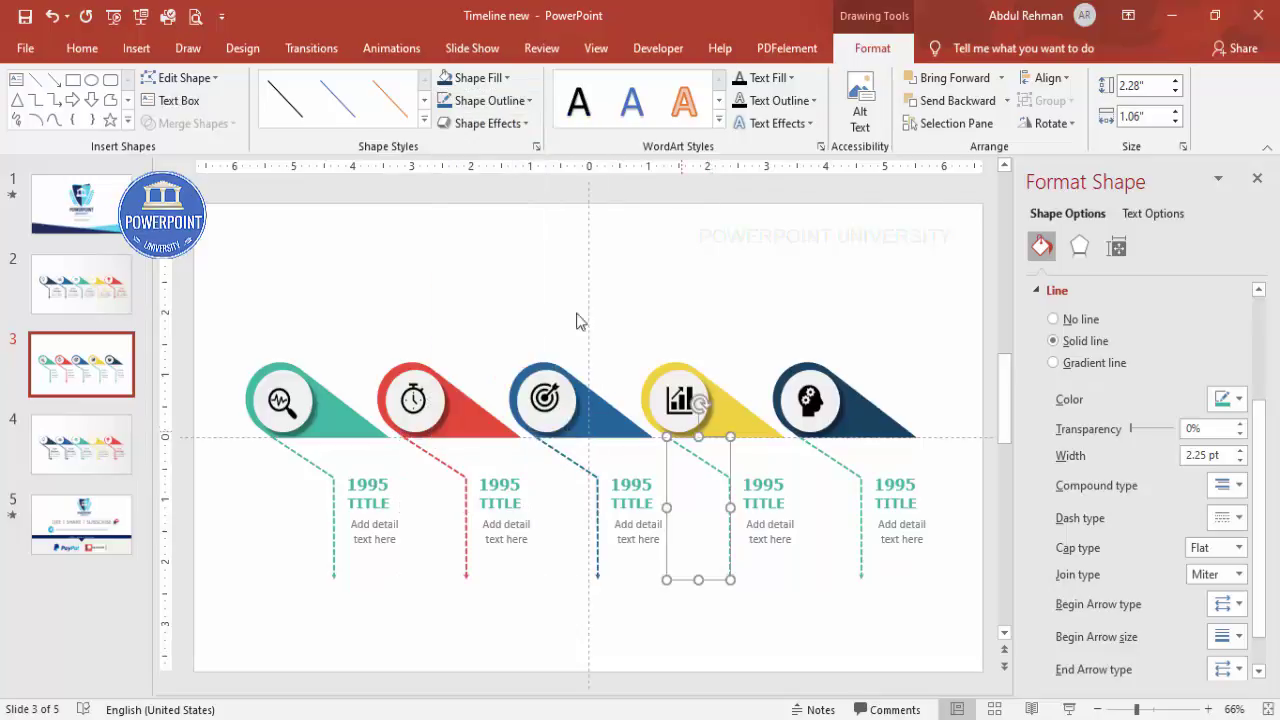
left_click(503, 101)
left_click(489, 300)
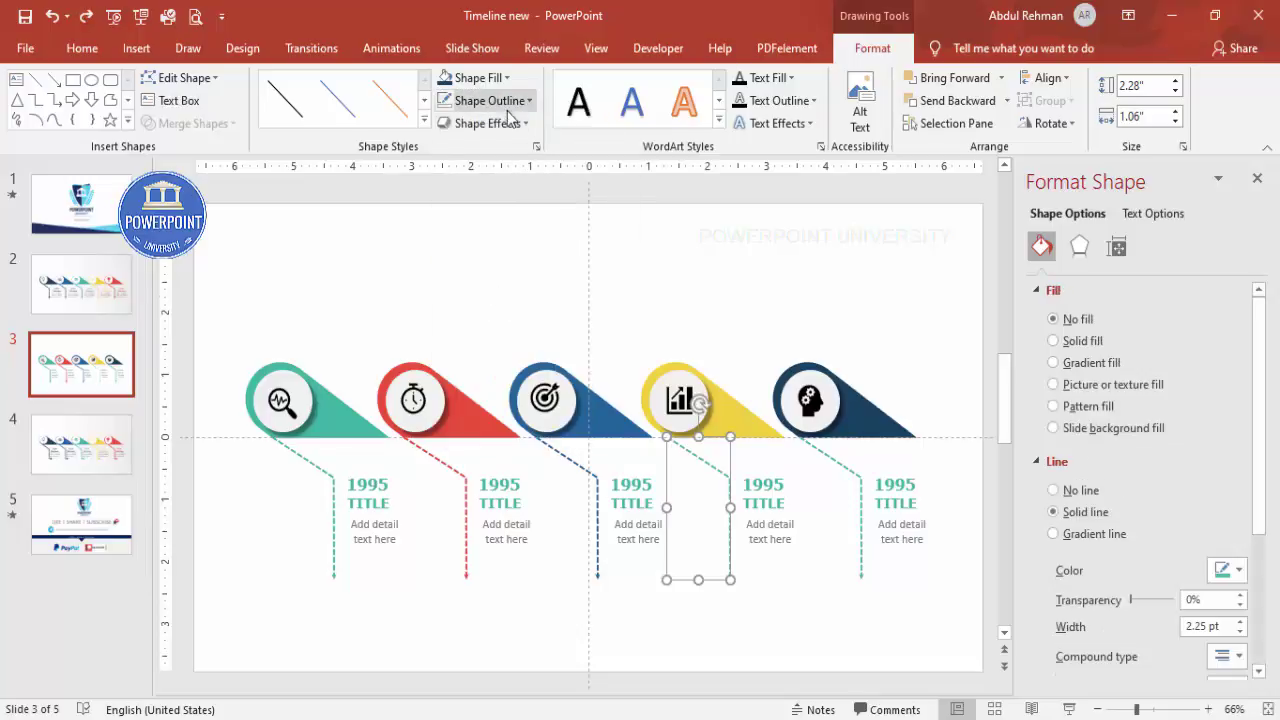
left_click(490, 100)
left_click(491, 294)
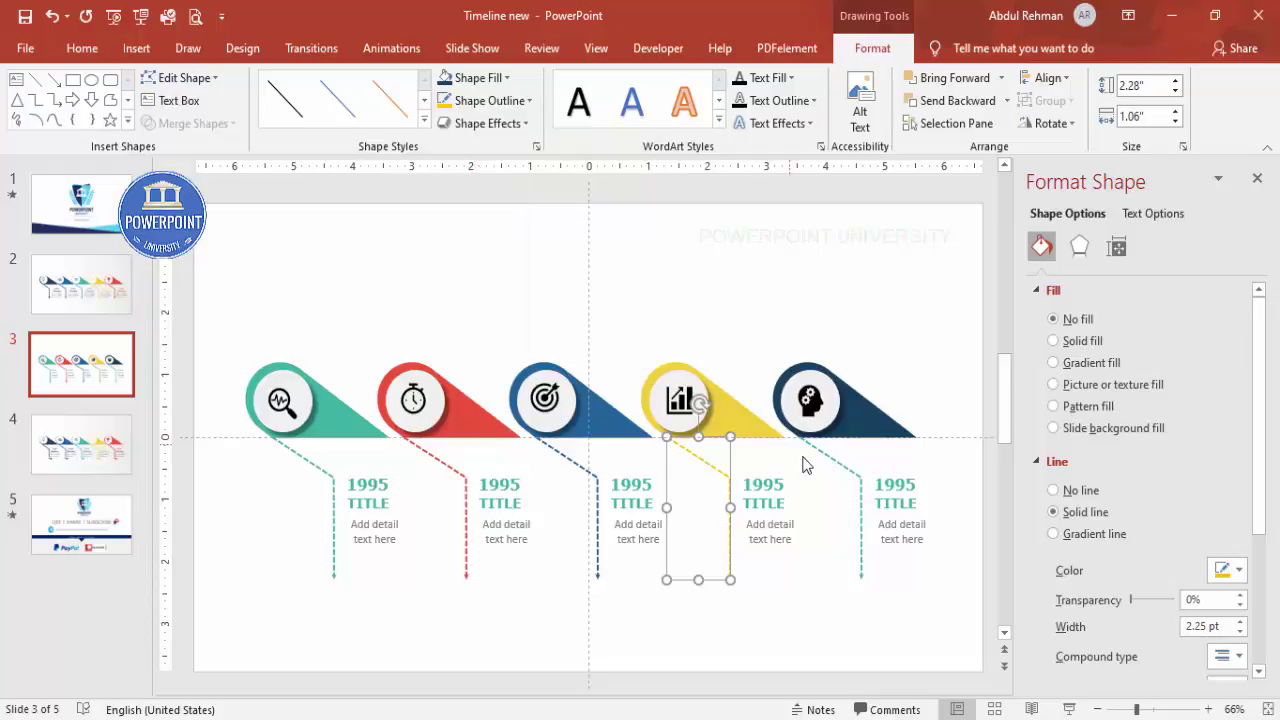
left_click(462, 101)
left_click(492, 294)
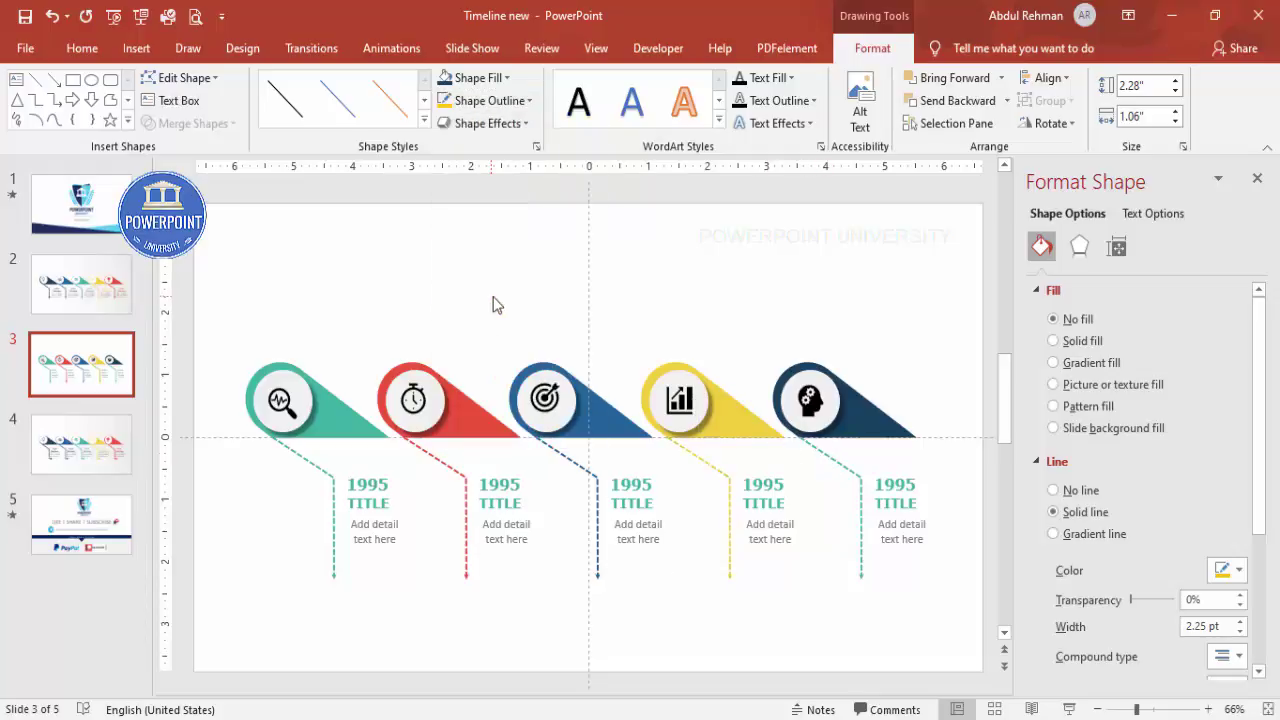
left_click(850, 476)
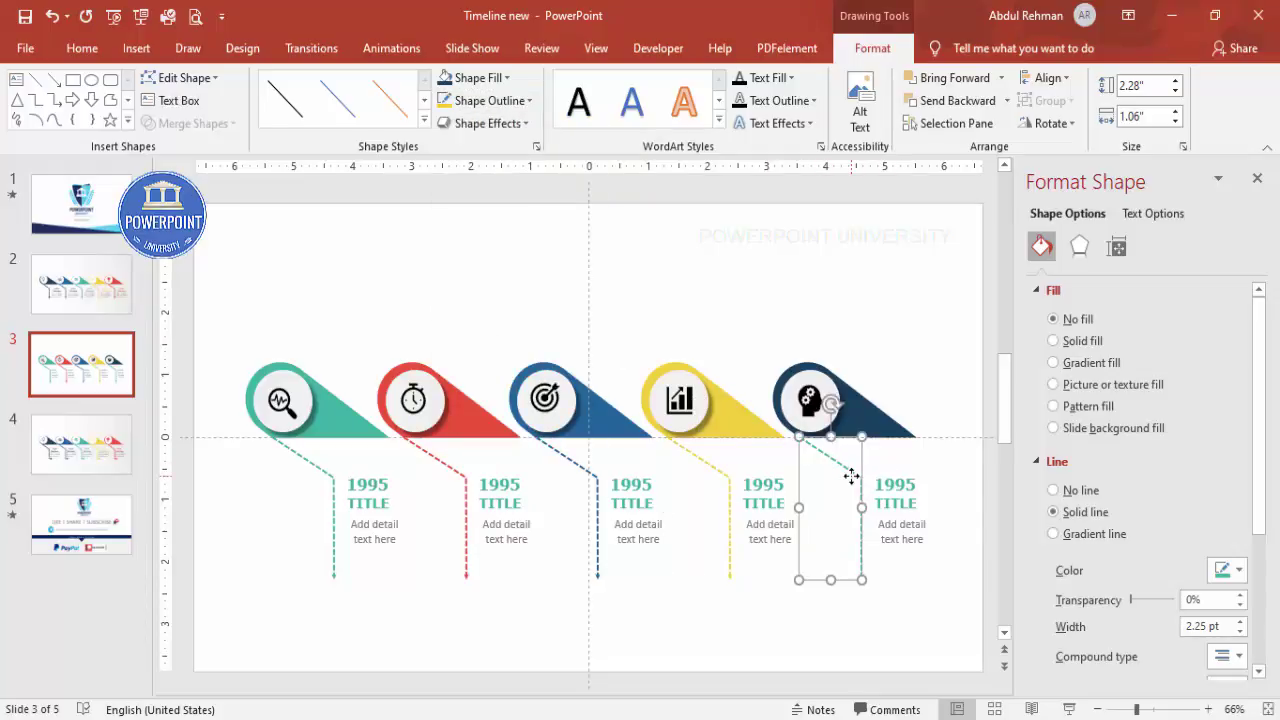
left_click(512, 104)
left_click(492, 295)
- Make the second year/title label red and the third dark blue
left_click(383, 480)
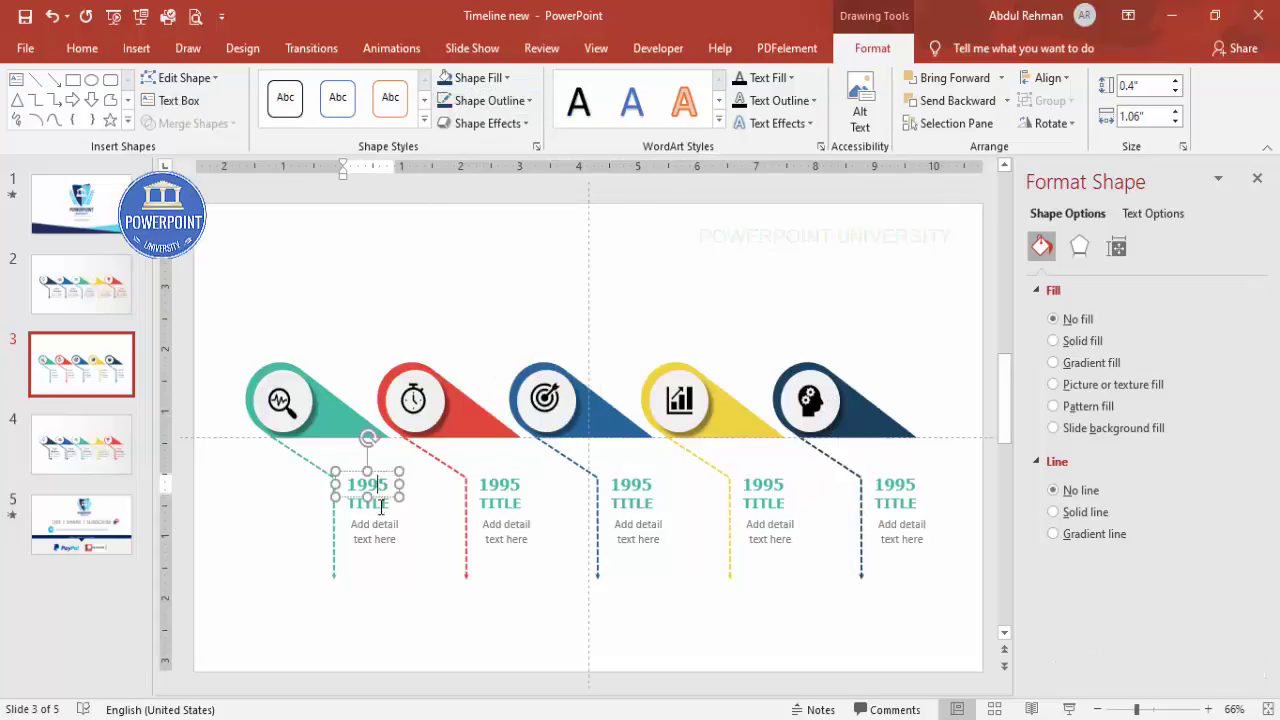
left_click(499, 485)
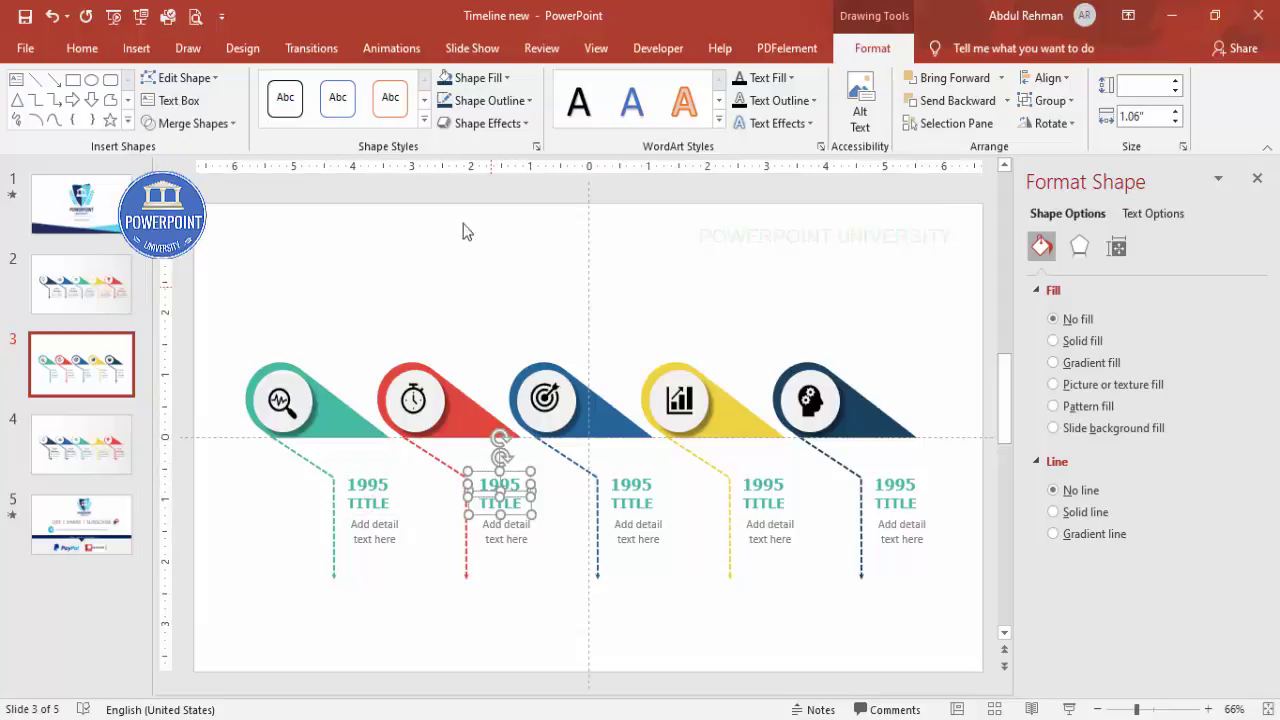
left_click(81, 48)
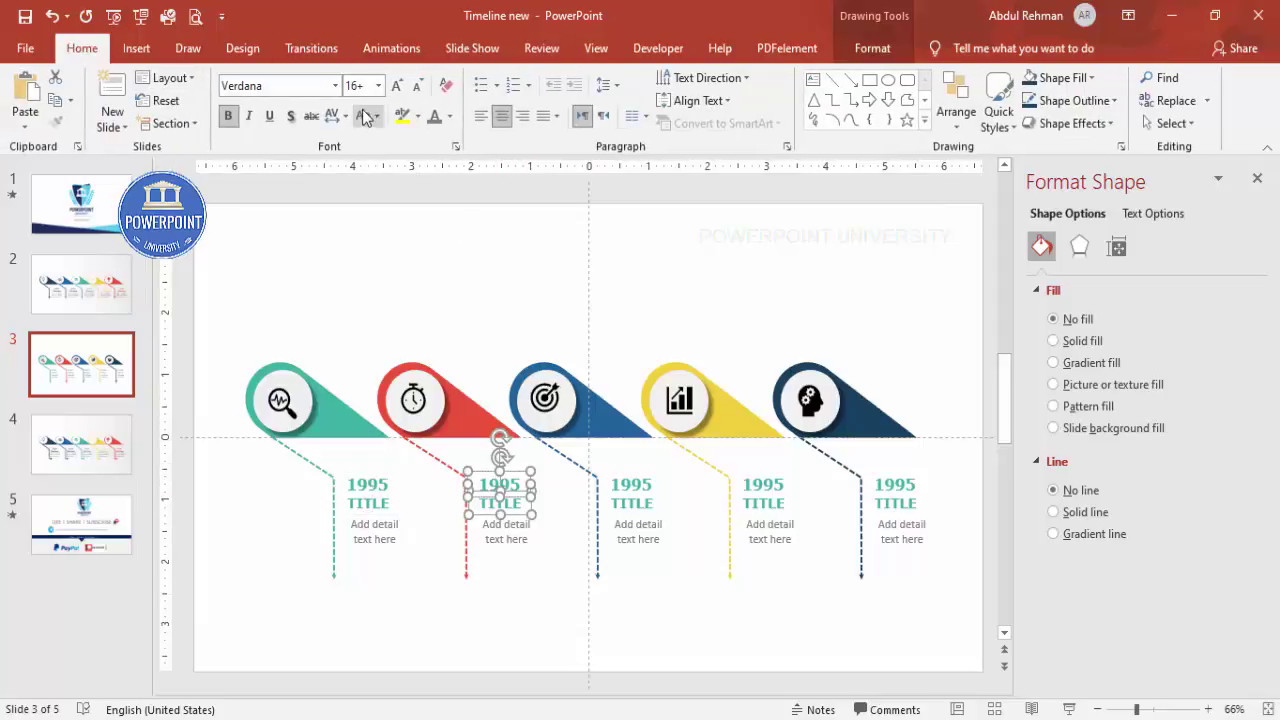
left_click(450, 122)
left_click(485, 312)
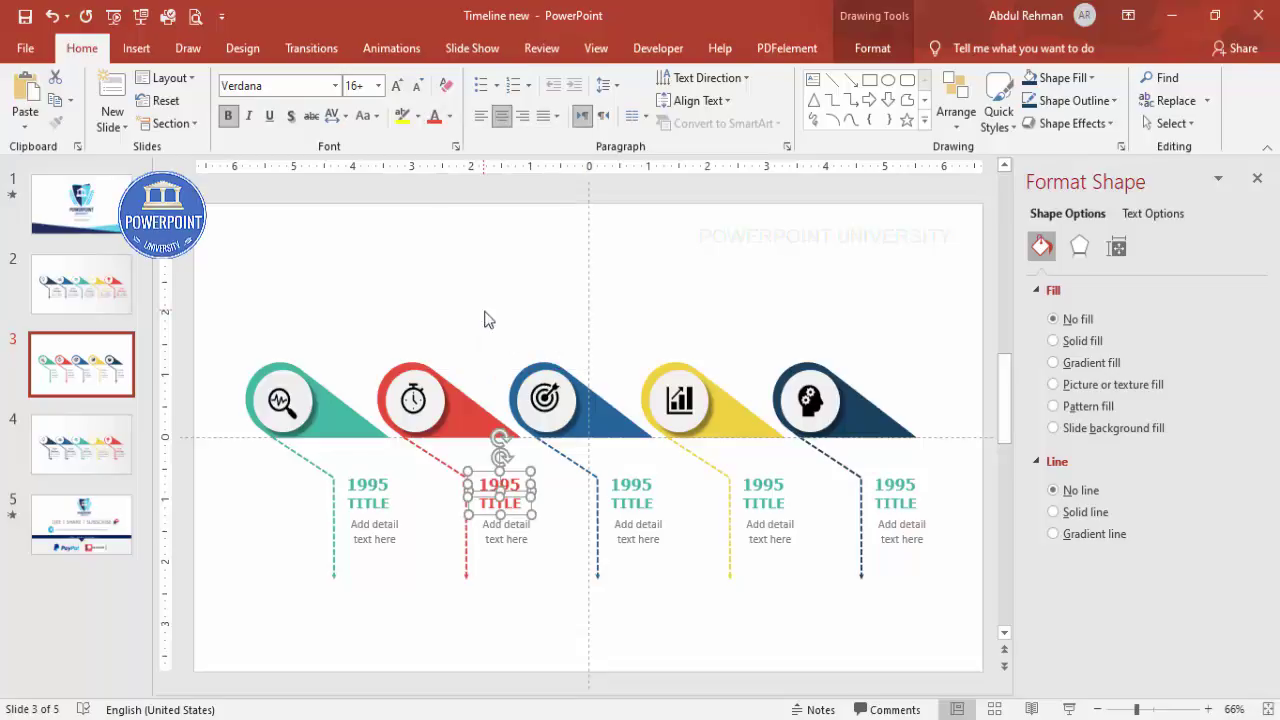
left_click(640, 483)
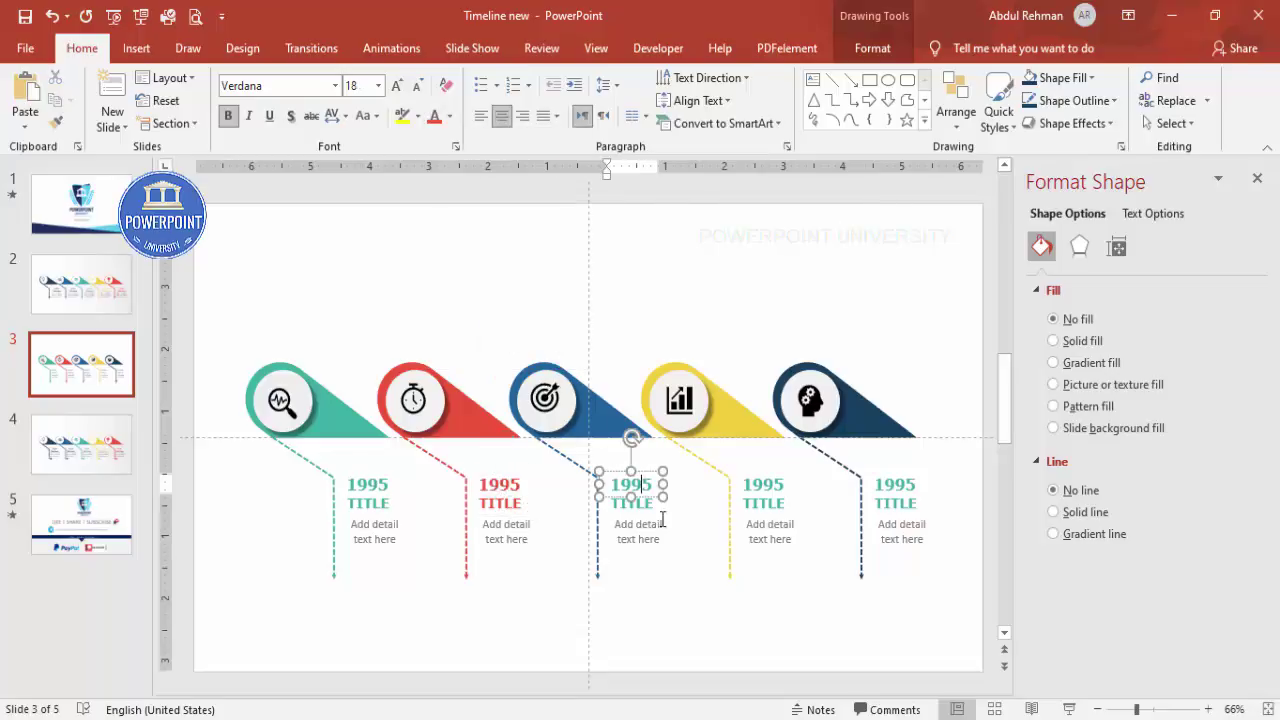
left_click(450, 118)
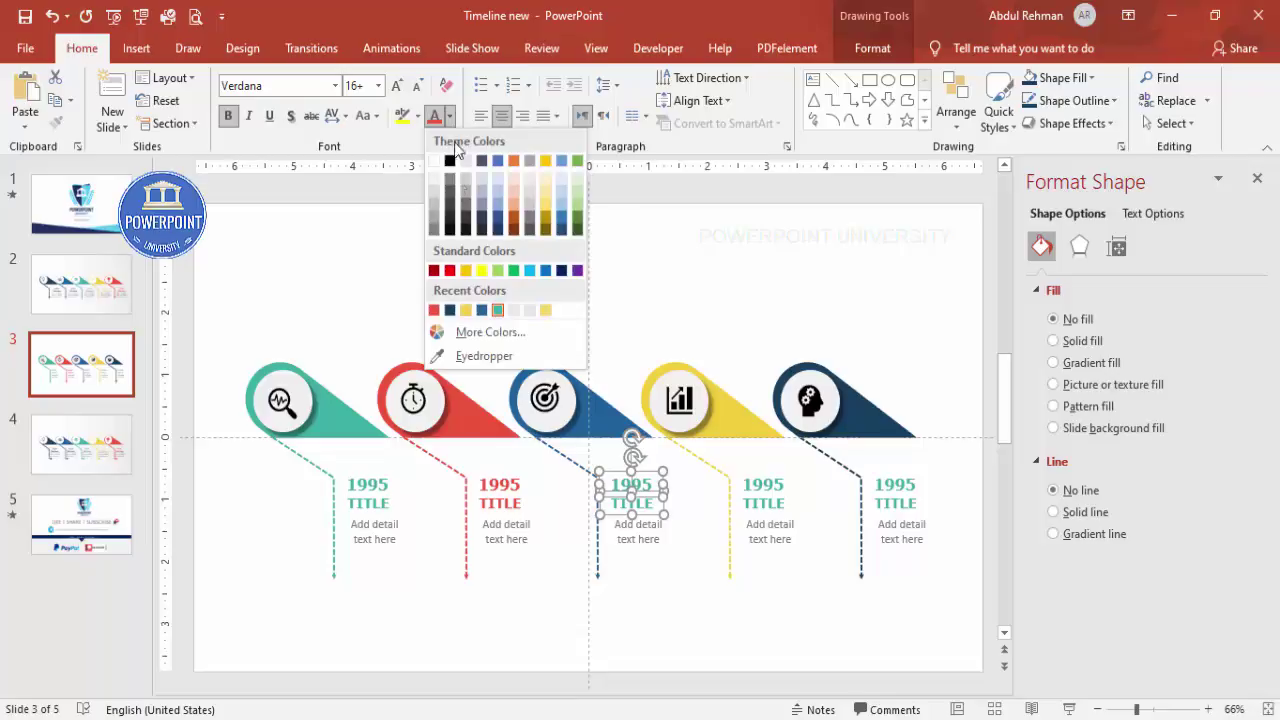
left_click(482, 311)
- Make the fourth year/title label yellow and the fifth navy
left_click(752, 484)
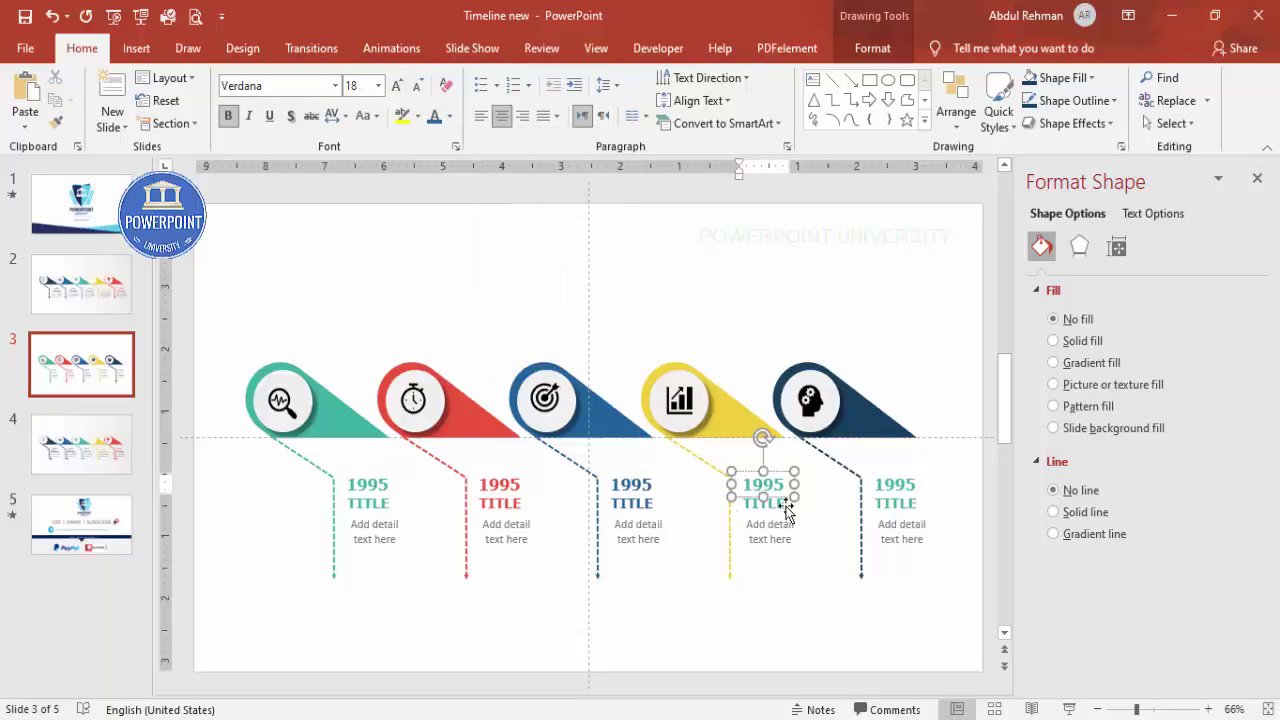
left_click(787, 510)
left_click(450, 116)
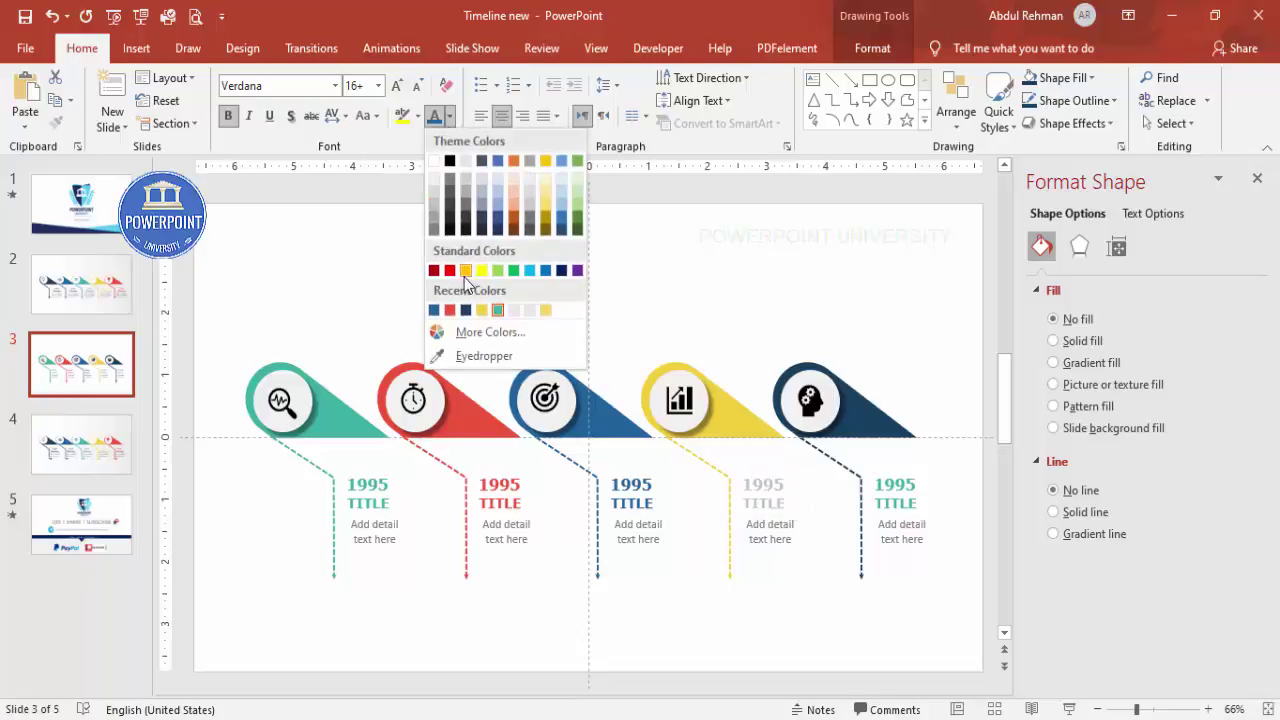
left_click(484, 310)
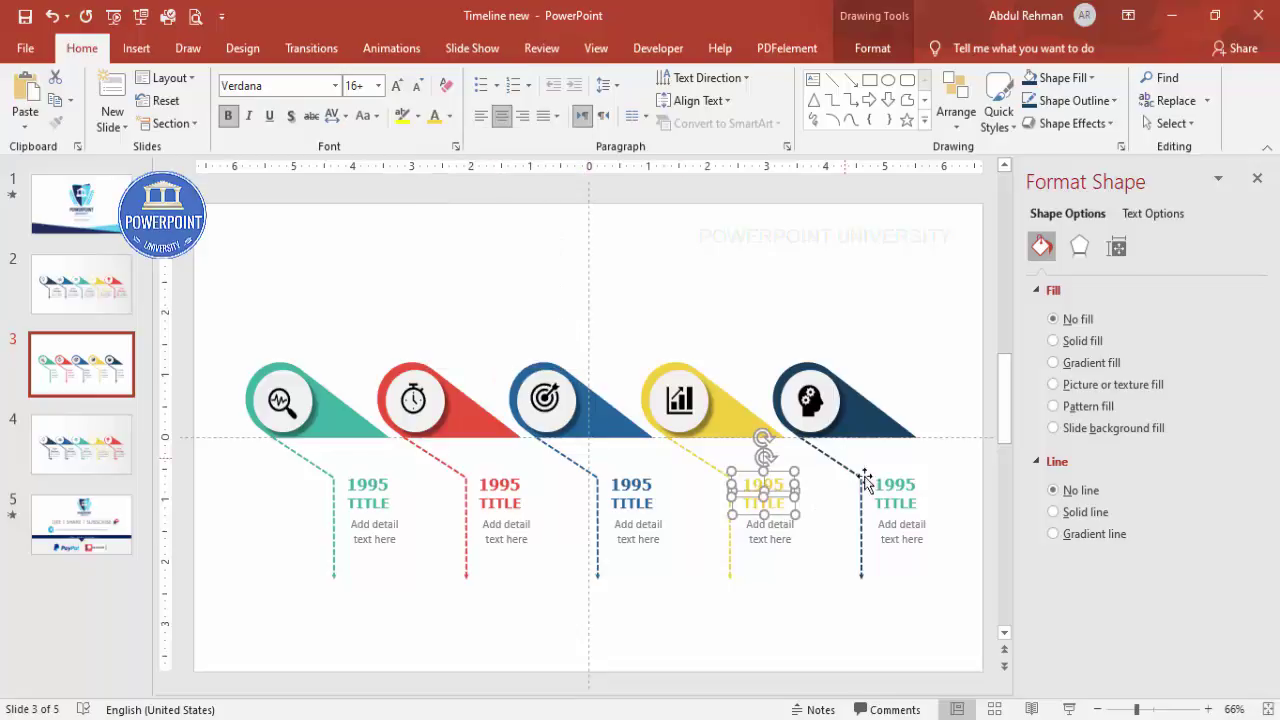
left_click(898, 490)
left_click(885, 471)
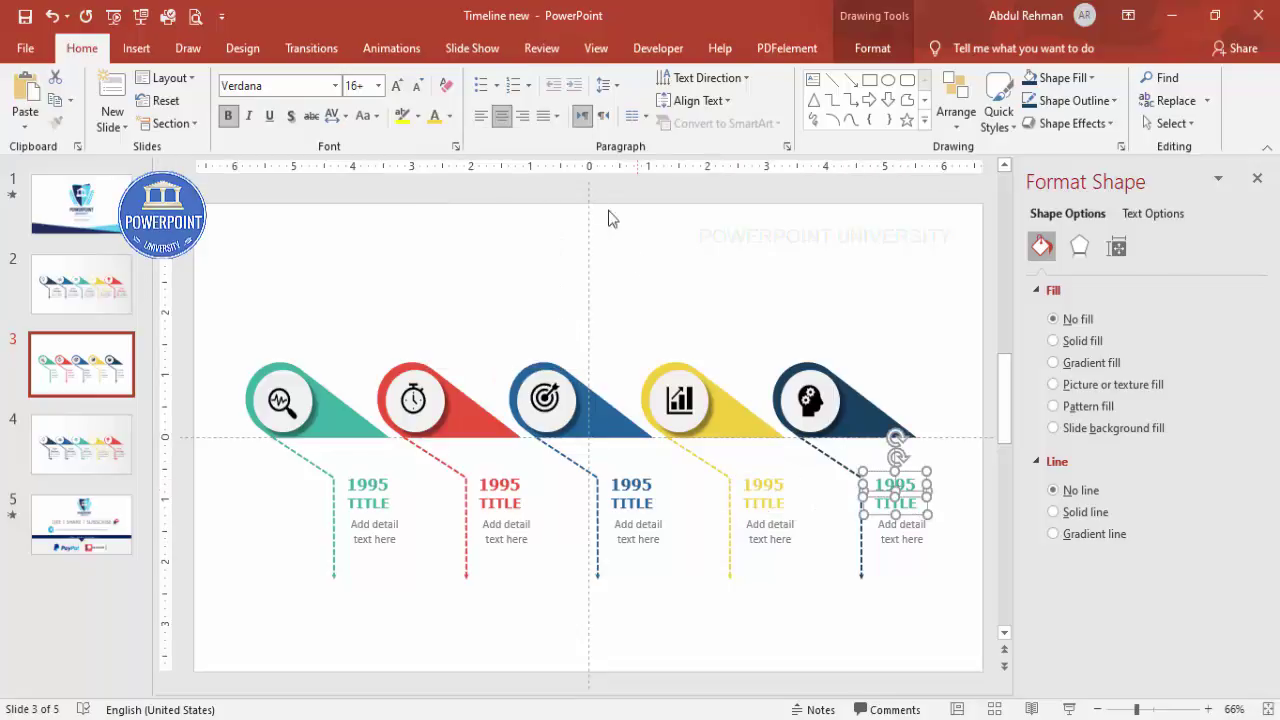
left_click(450, 116)
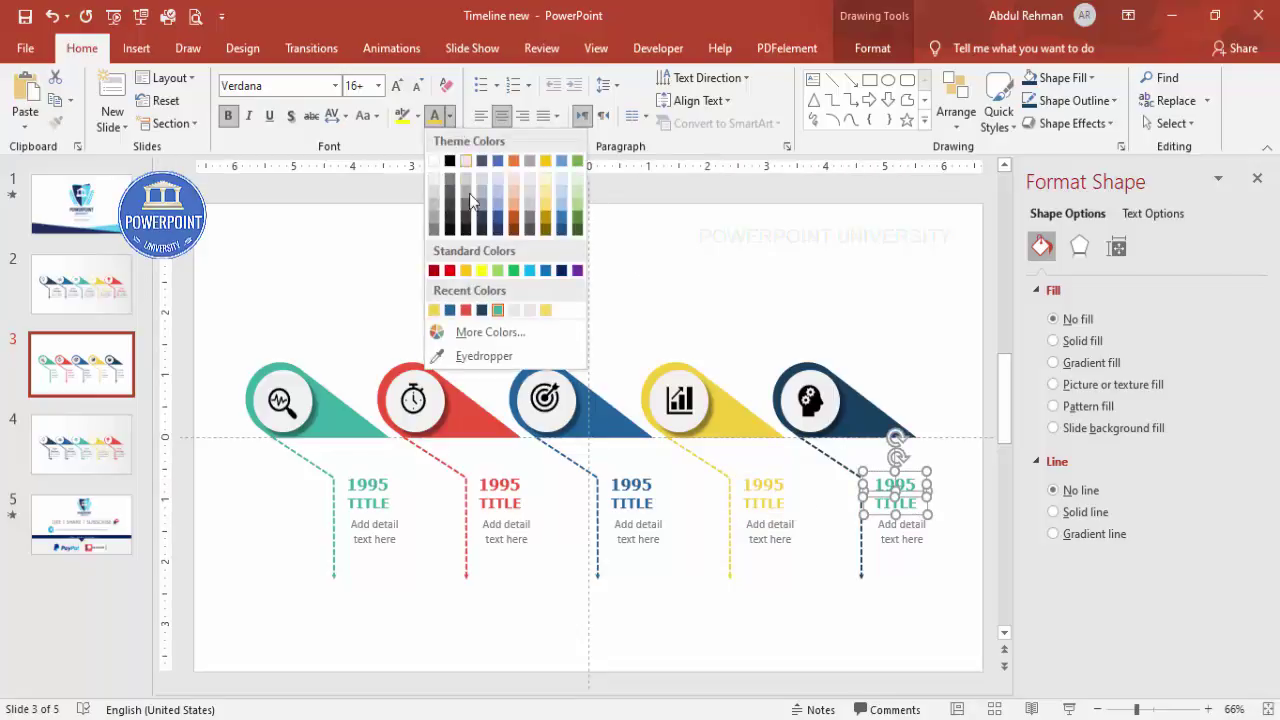
left_click(482, 311)
- Replace the 1995 years on labels two to five with 2005, 2010, 2015 and 2021
left_click(466, 309)
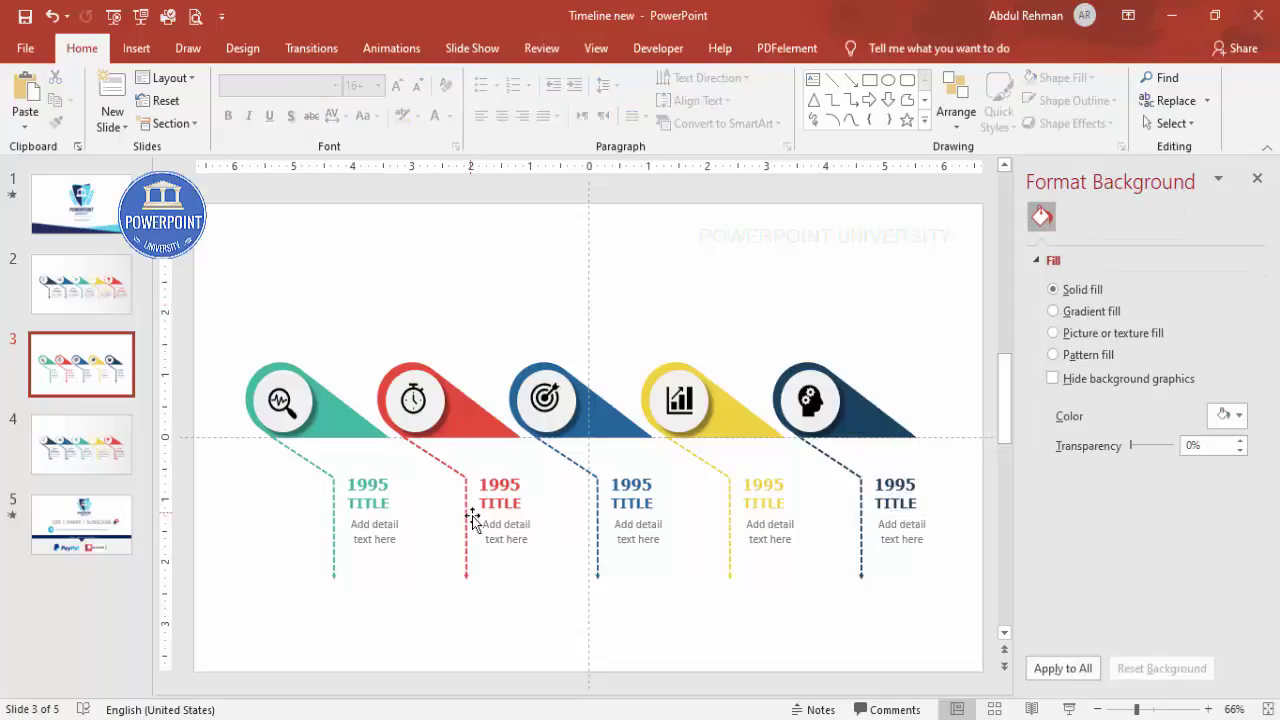
double_click(493, 486)
type("20")
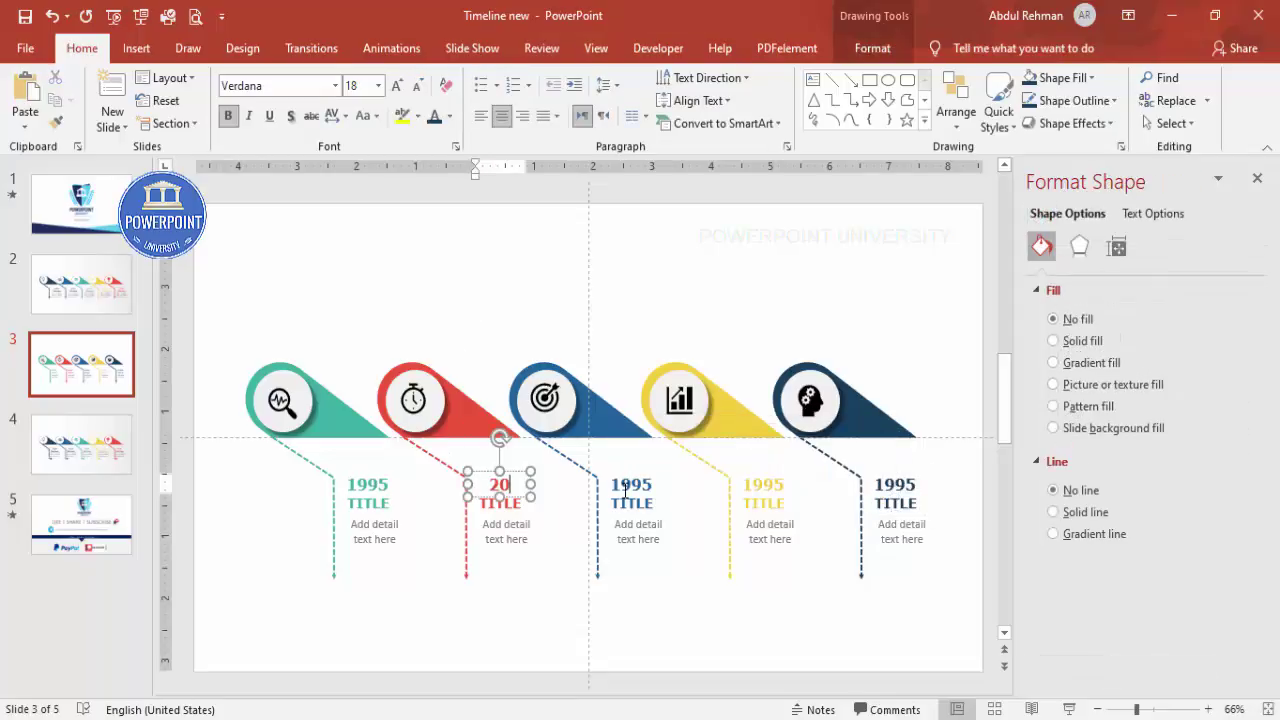
type("05")
double_click(621, 480)
type("2010")
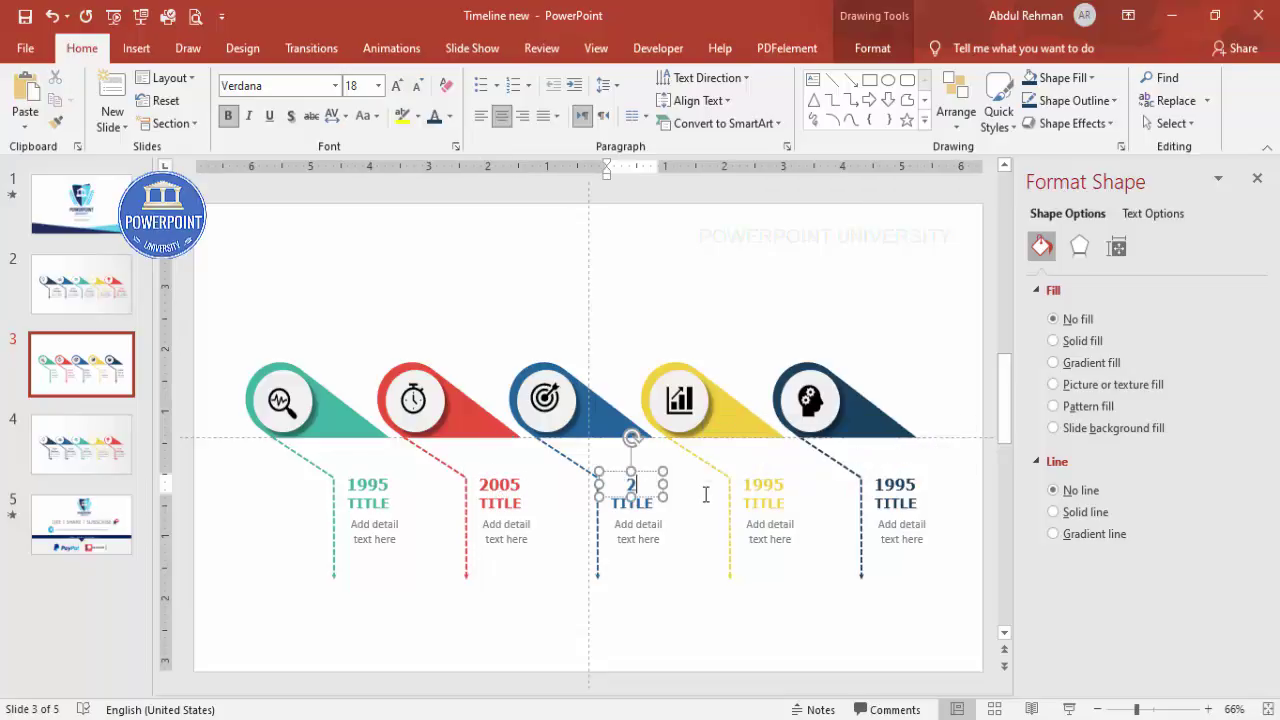
double_click(766, 484)
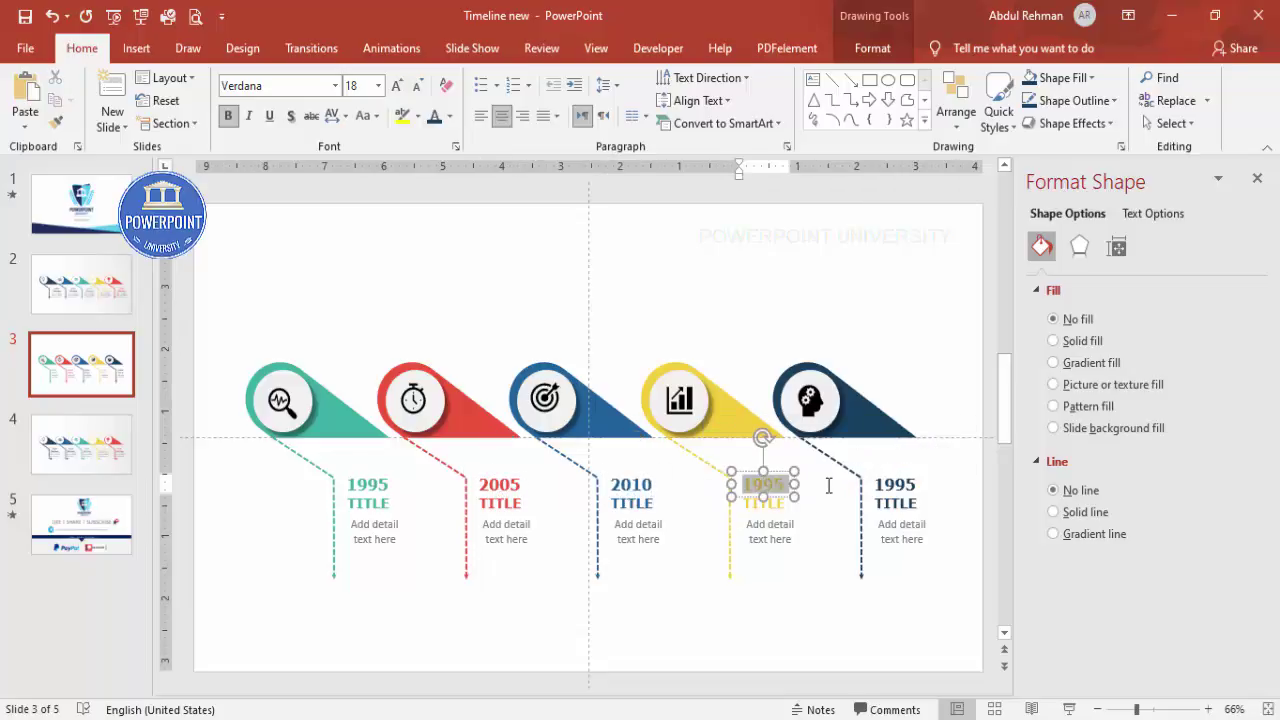
type("201")
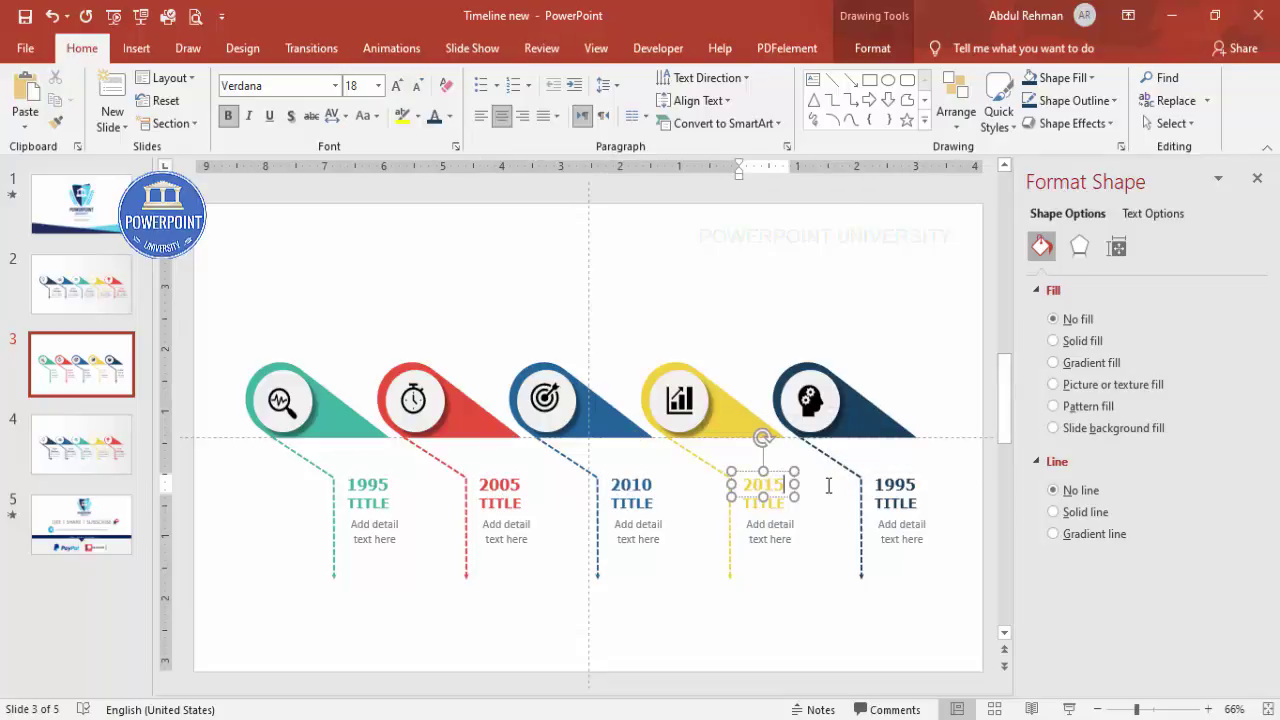
double_click(893, 484)
type("2021")
left_click(736, 295)
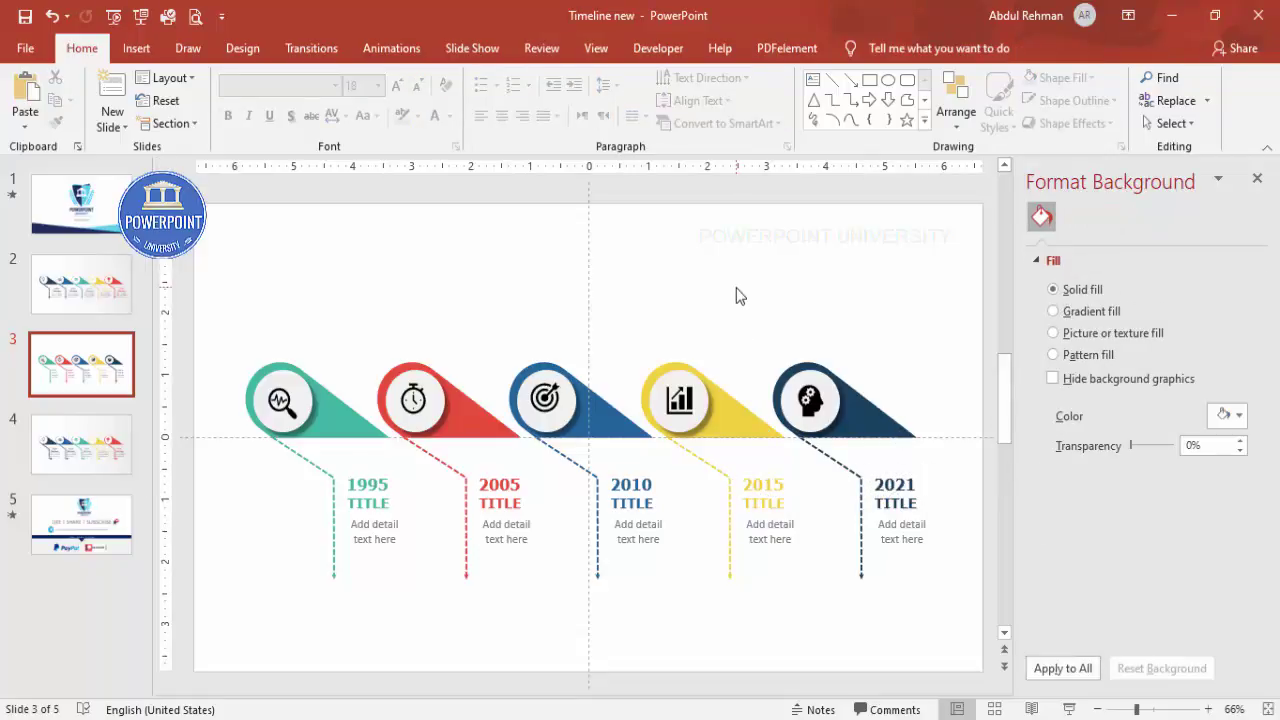
left_click(598, 46)
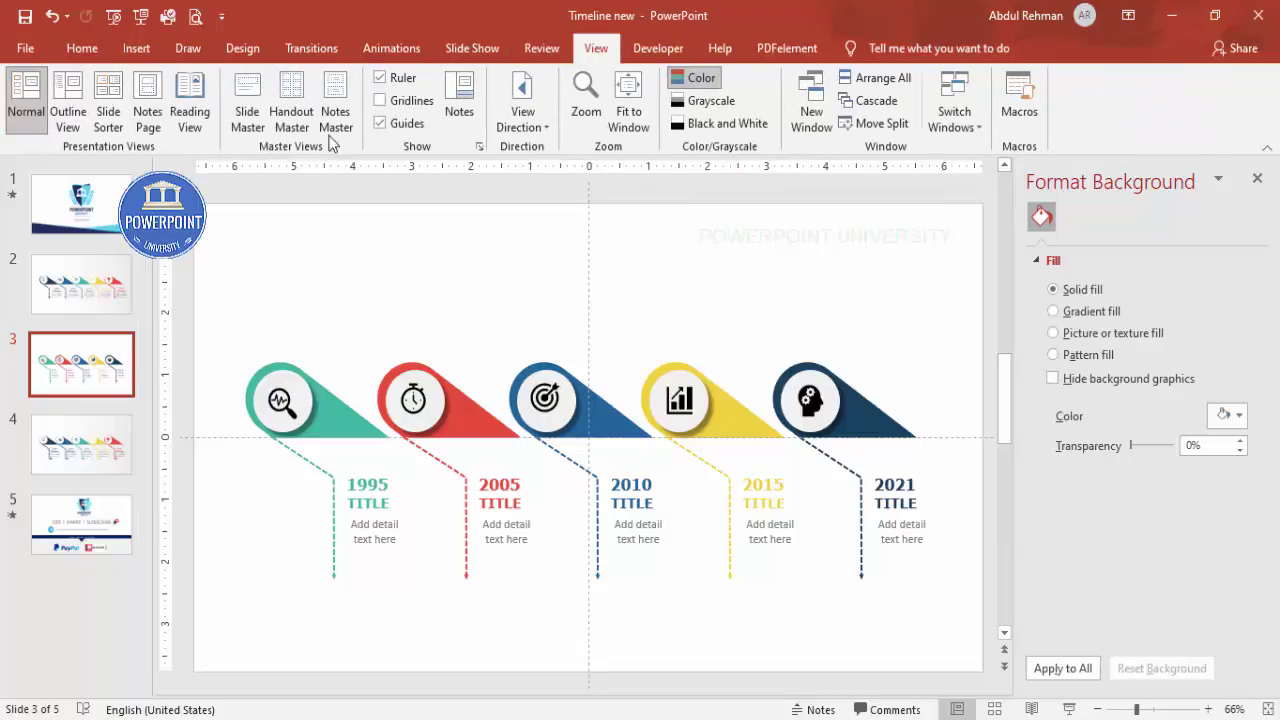
left_click(380, 123)
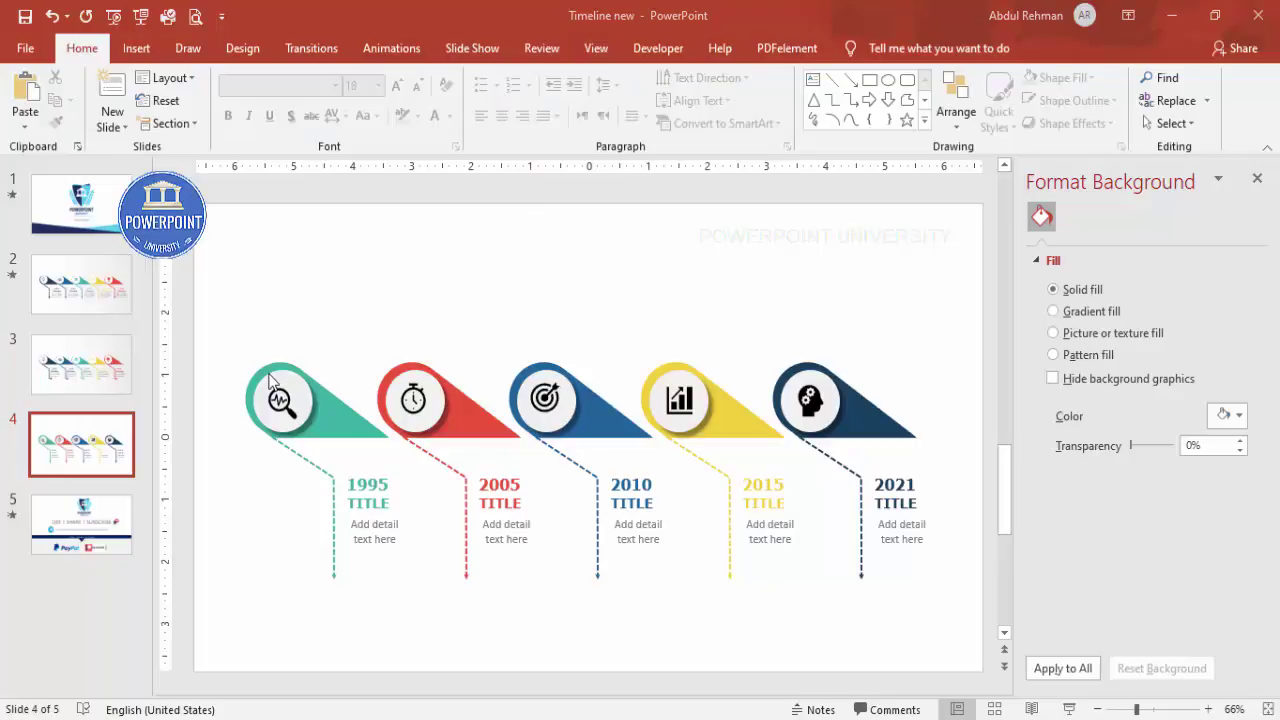
left_click(276, 378)
left_click(285, 405)
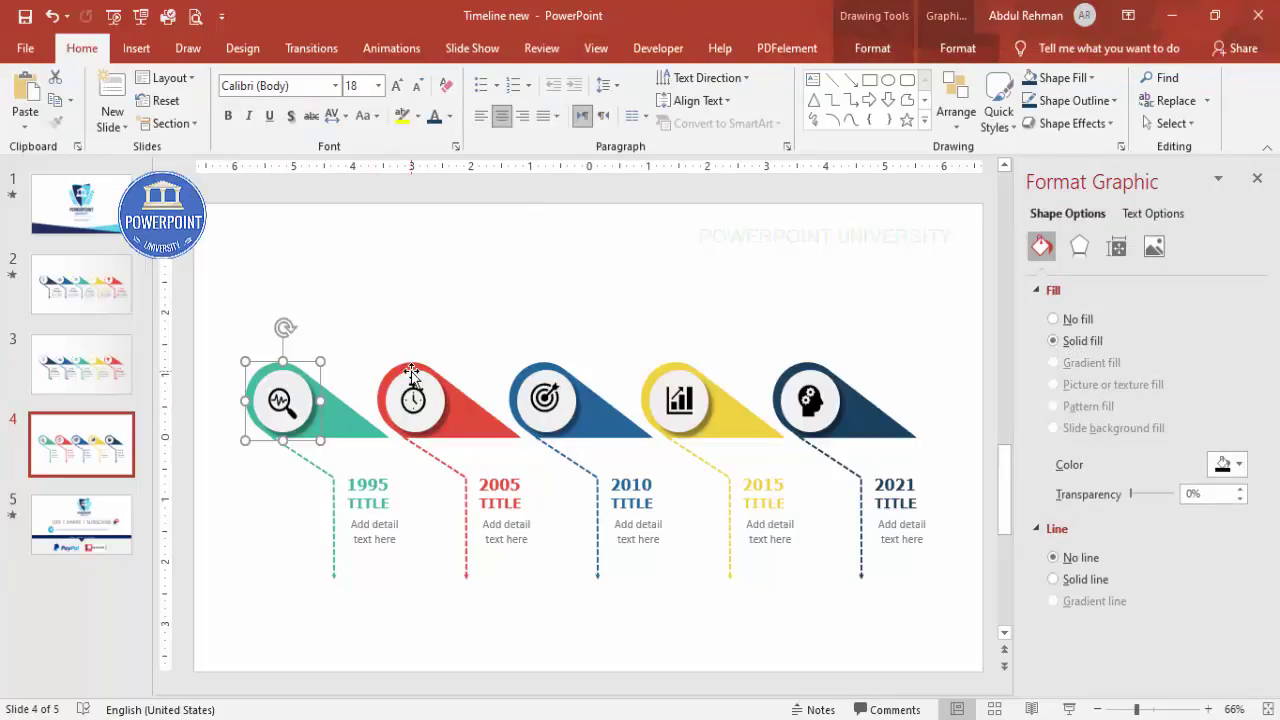
left_click(411, 375)
left_click(412, 380)
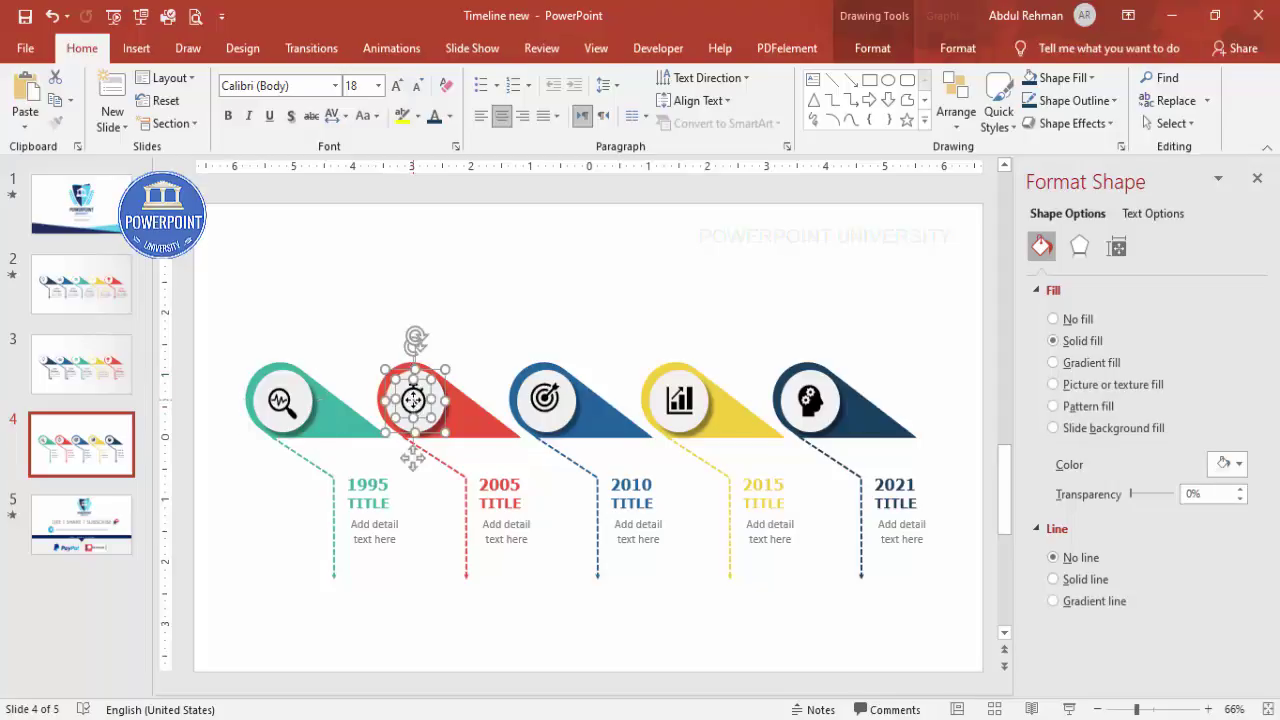
left_click(548, 405)
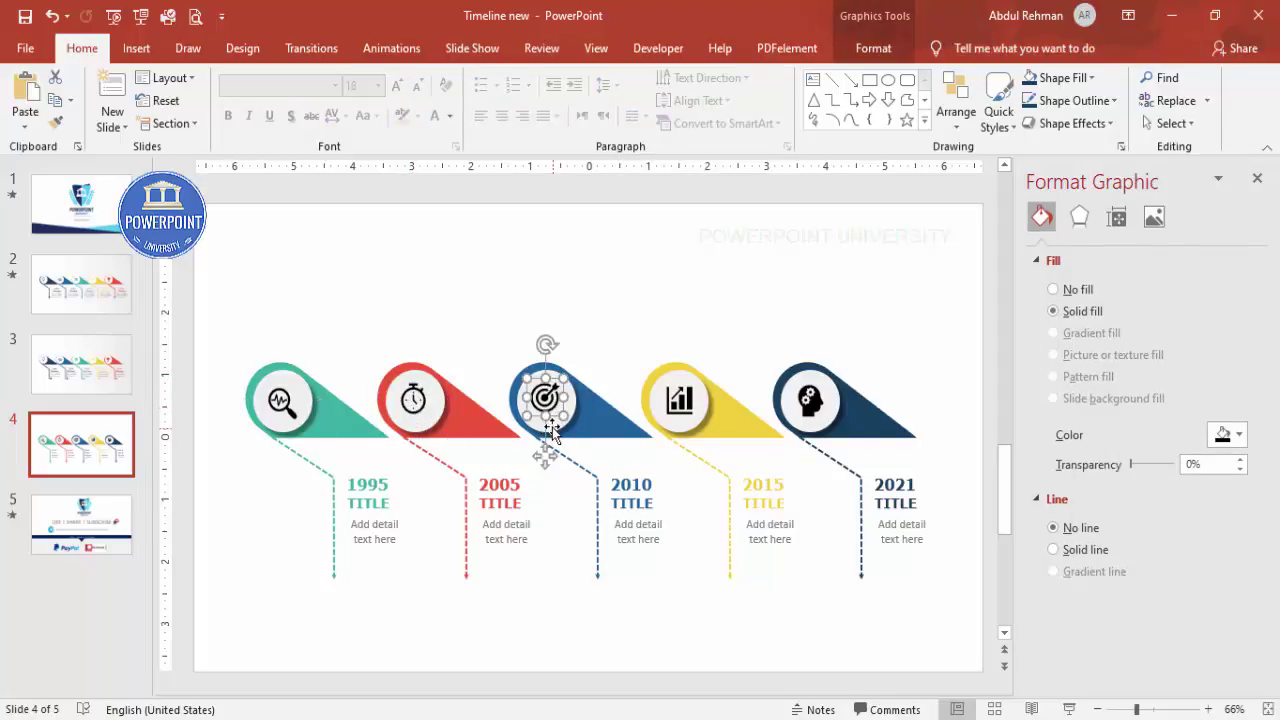
left_click(551, 430)
left_click(680, 405)
left_click(680, 408)
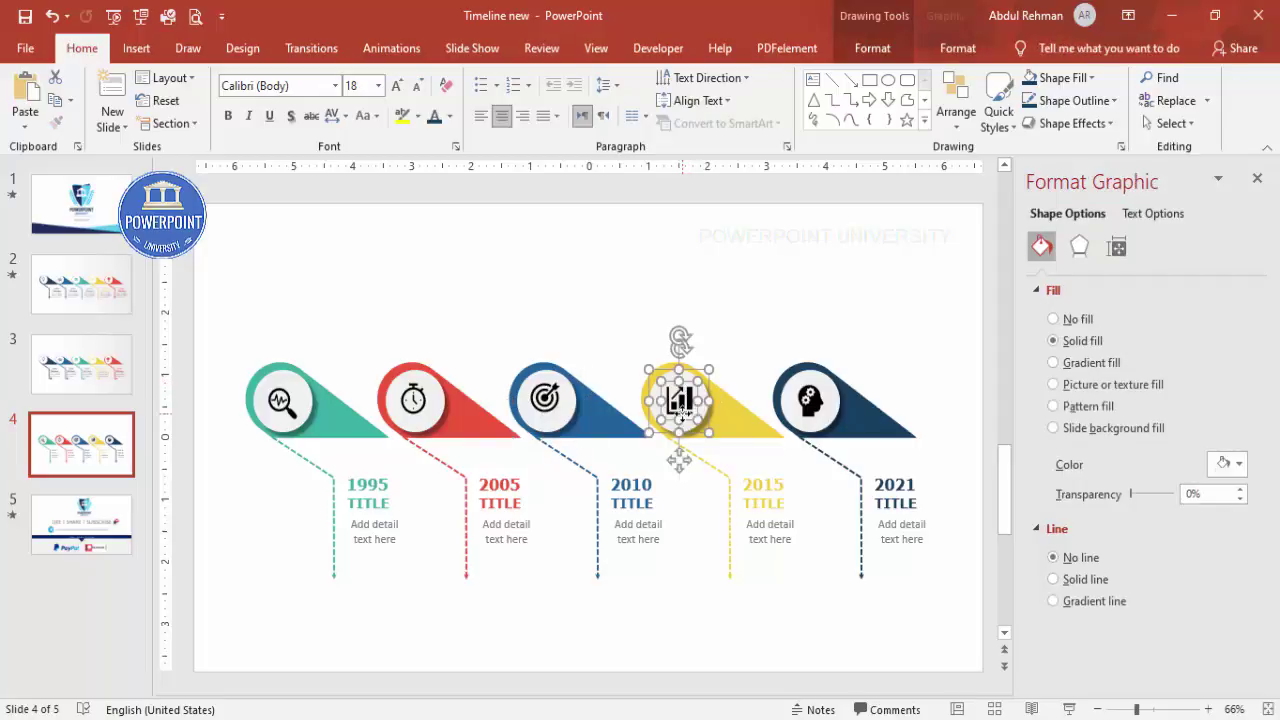
left_click(826, 396)
left_click(833, 400)
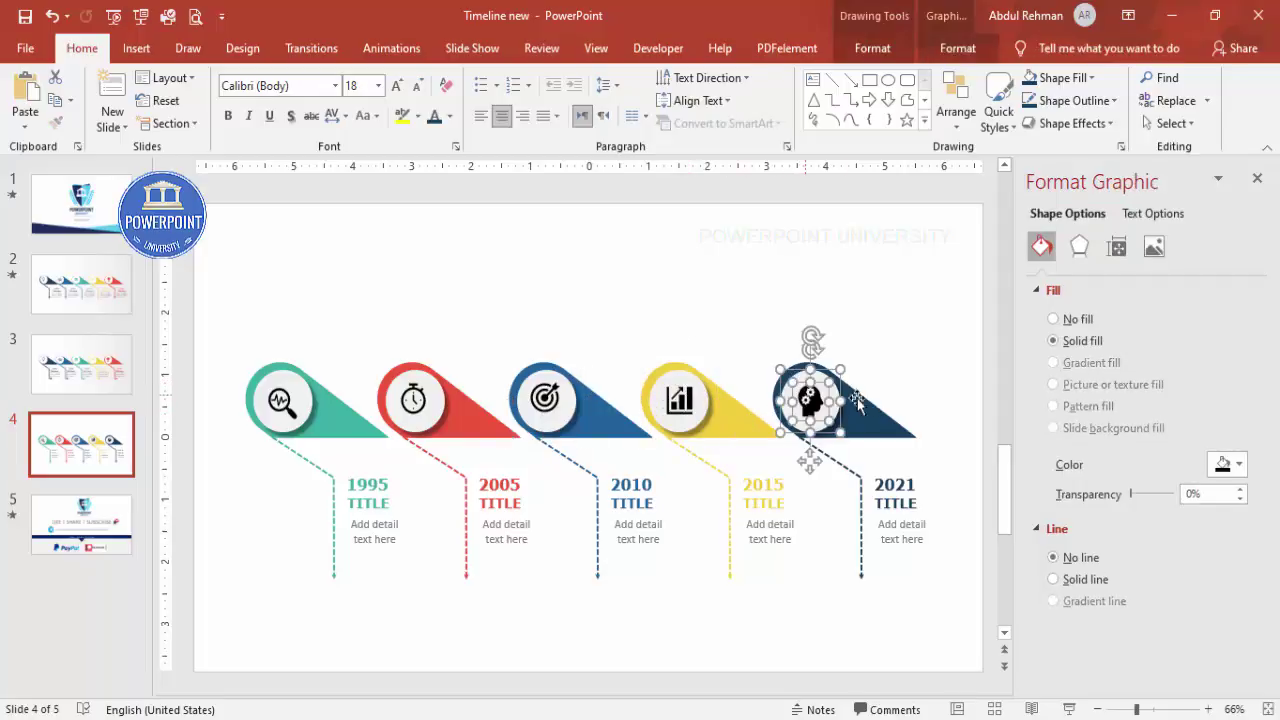
- Marquee-select the 1995, 2005, 2010, 2015 and 2021 text blocks in turn, then show Animations
left_click(371, 481)
left_click_drag(437, 606, 320, 471)
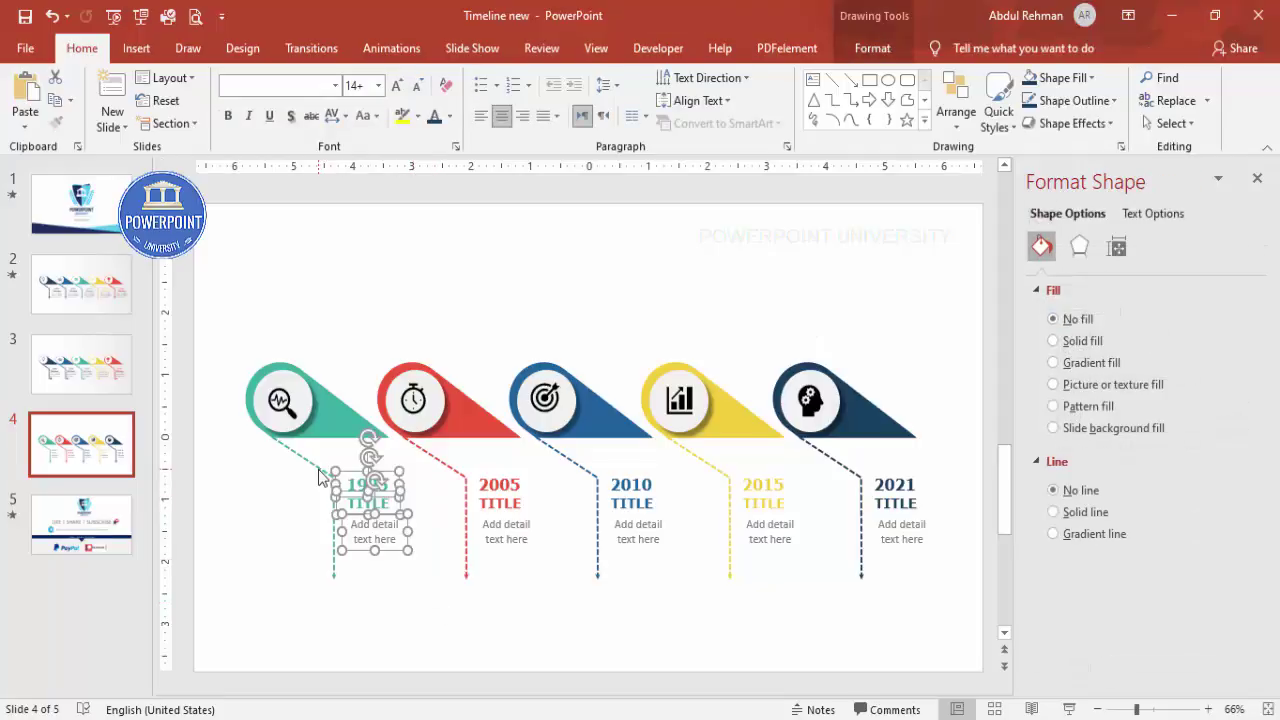
left_click(519, 601)
left_click_drag(579, 607, 442, 430)
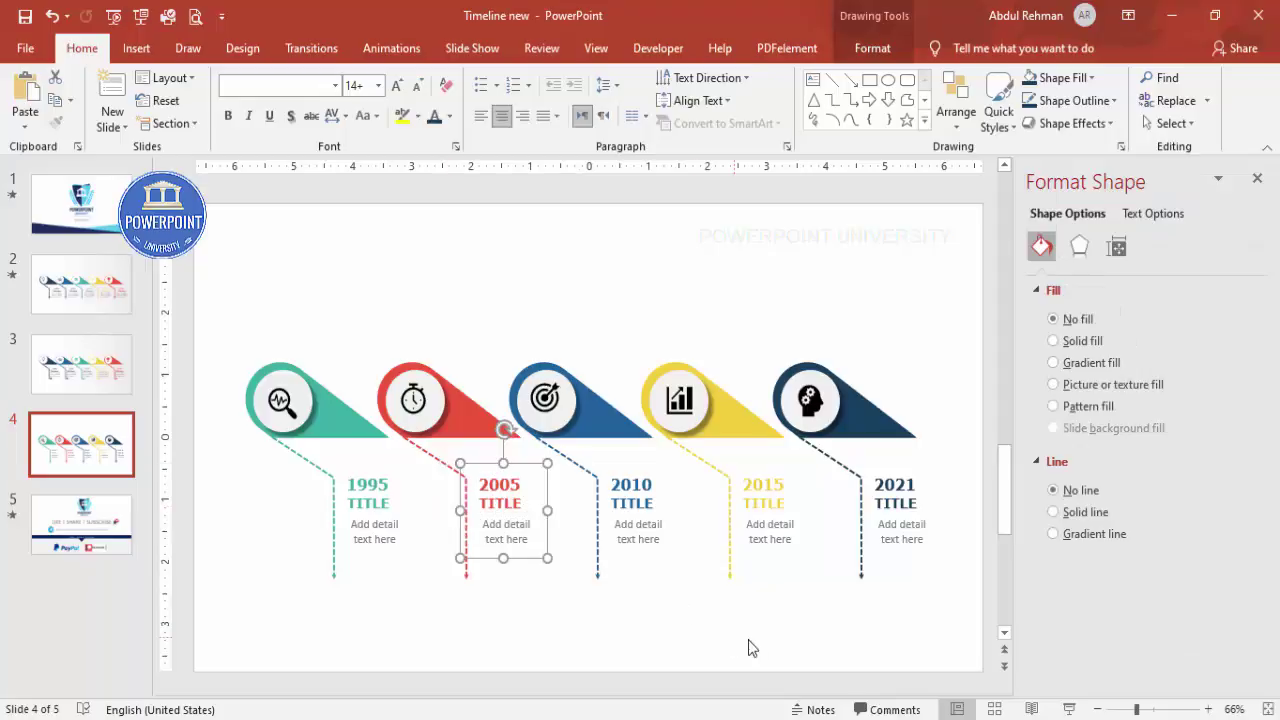
left_click(709, 607)
left_click_drag(709, 605, 569, 471)
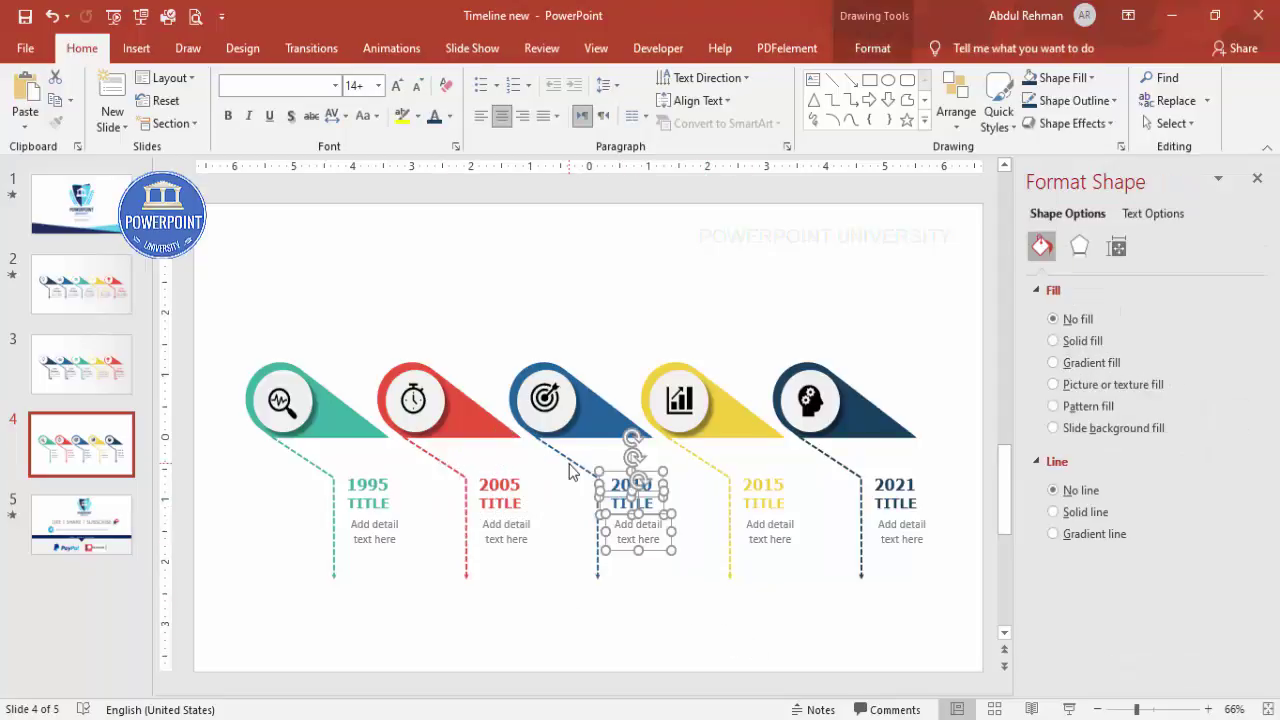
left_click(818, 598)
mouse_move(830, 586)
left_mouse_down()
mouse_move(760, 498)
mouse_move(686, 447)
left_mouse_up()
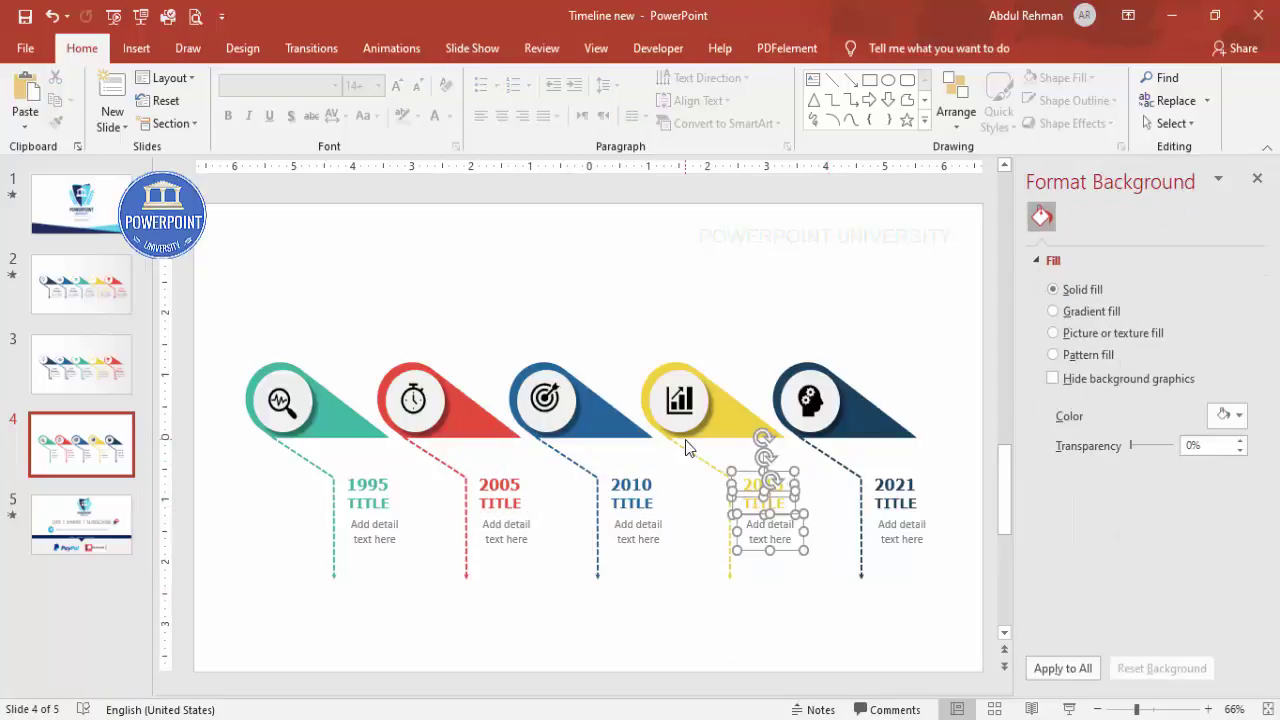
left_click(956, 587)
left_click_drag(954, 576, 826, 457)
left_click(790, 635)
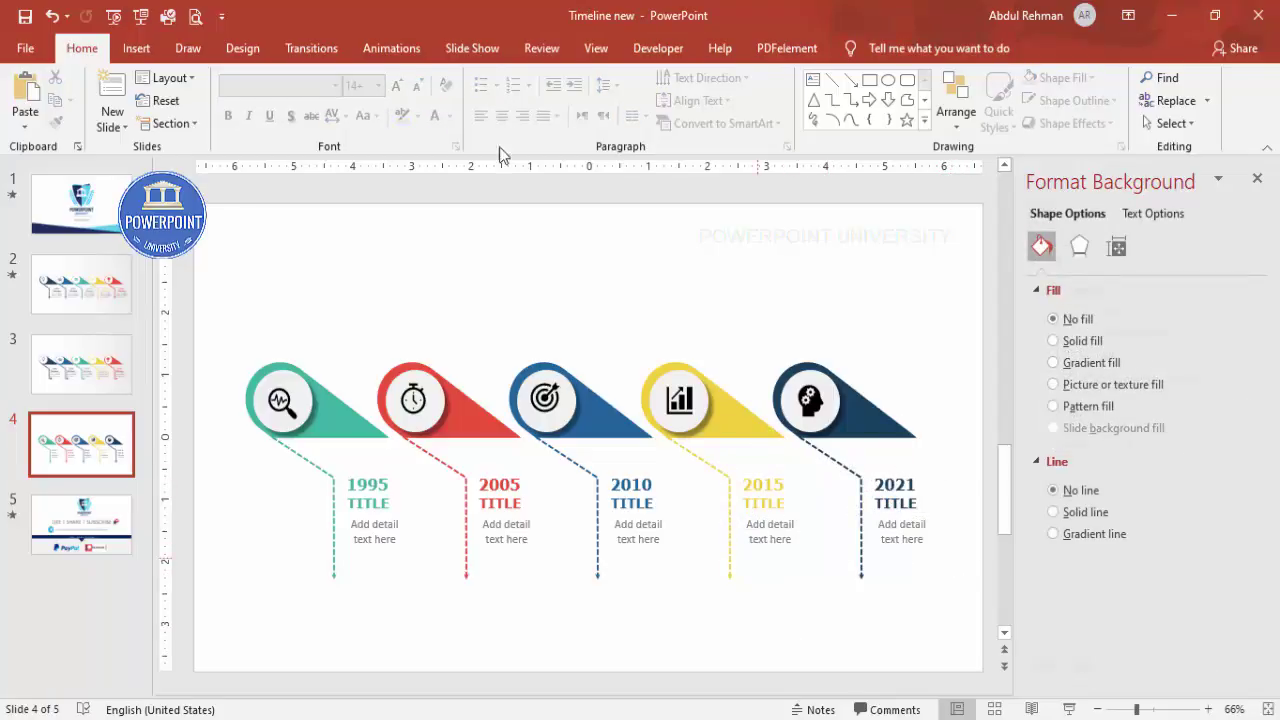
left_click(390, 48)
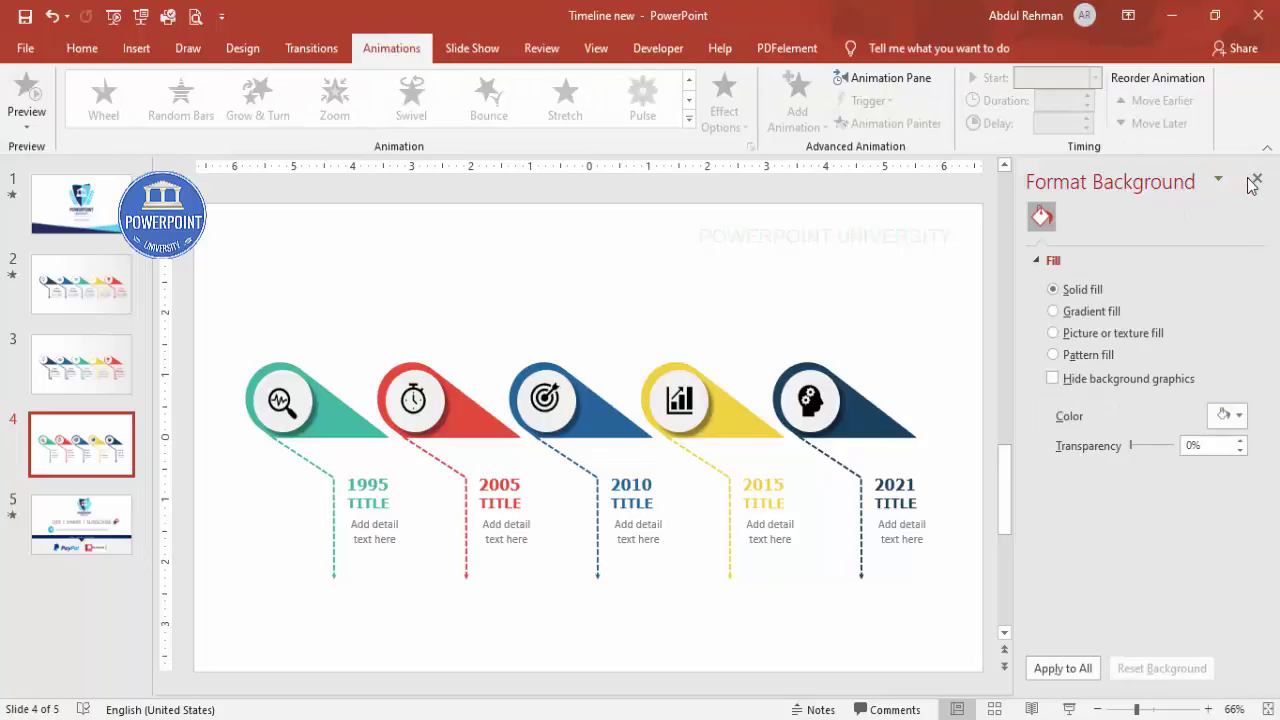
- With the Animation Pane open, give the teal 1995 pin a Stretch entrance from the bottom
left_click(1256, 179)
left_click(880, 78)
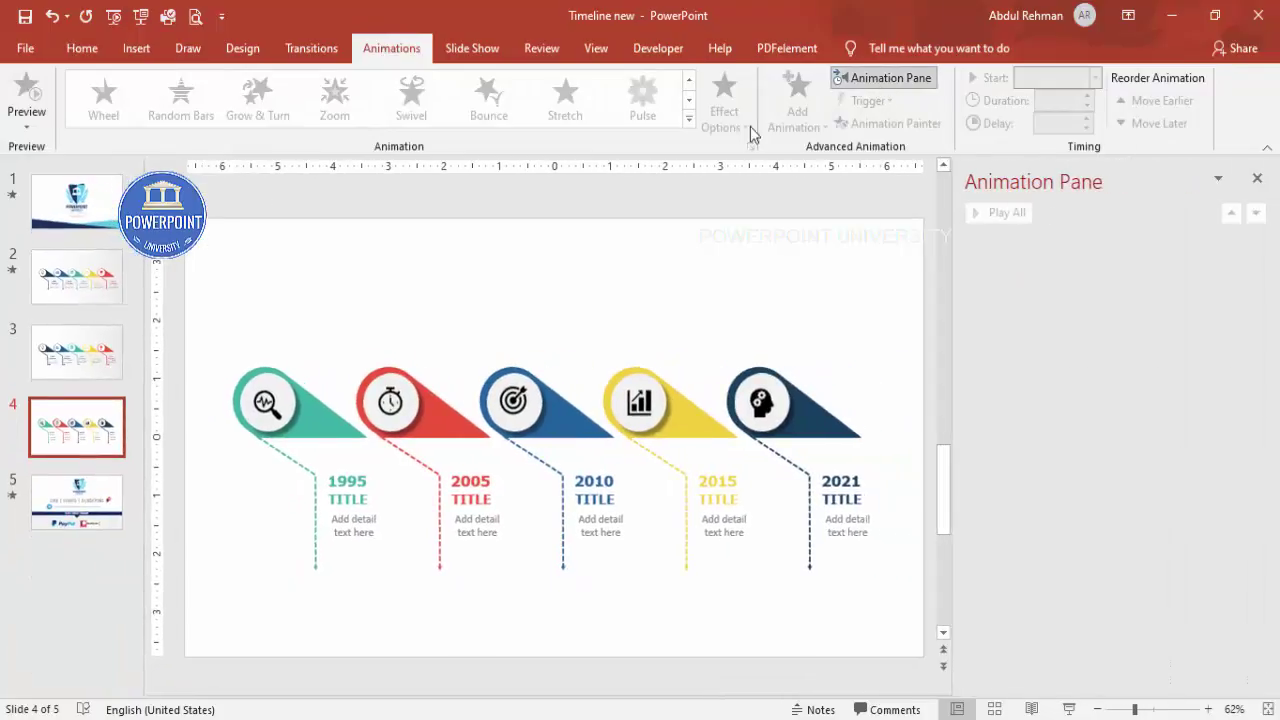
left_click(318, 423)
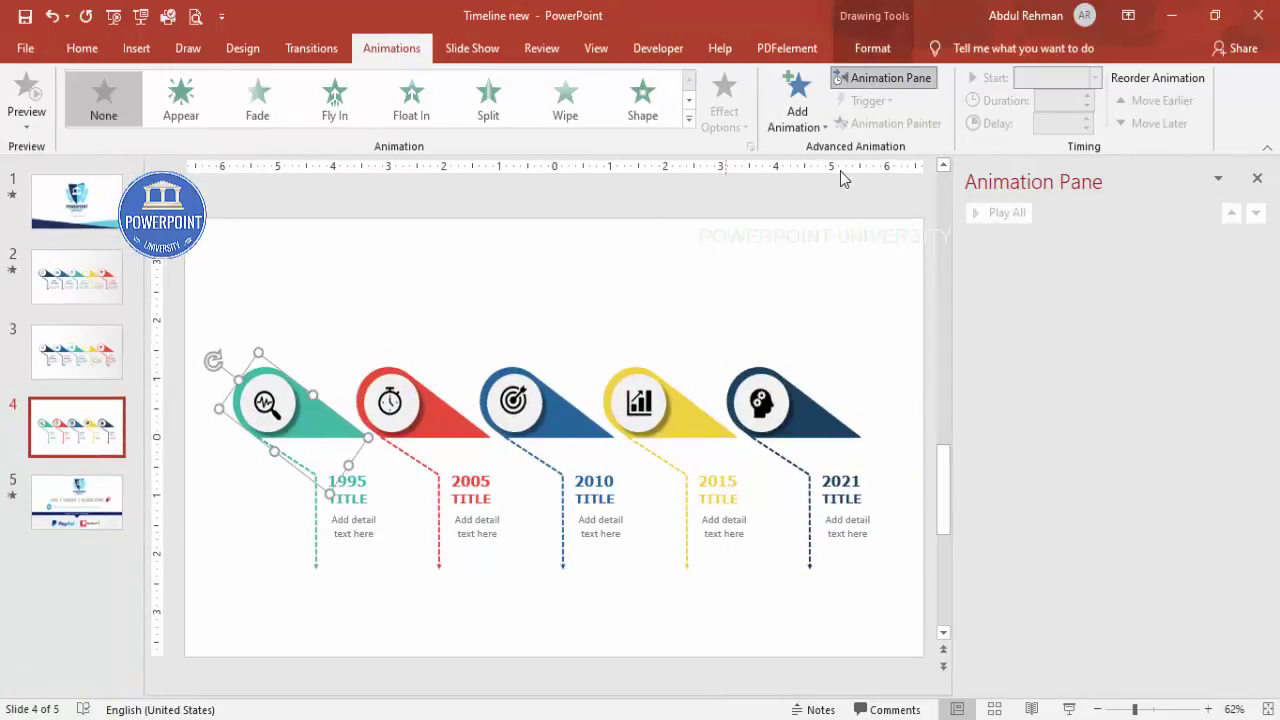
left_click(797, 105)
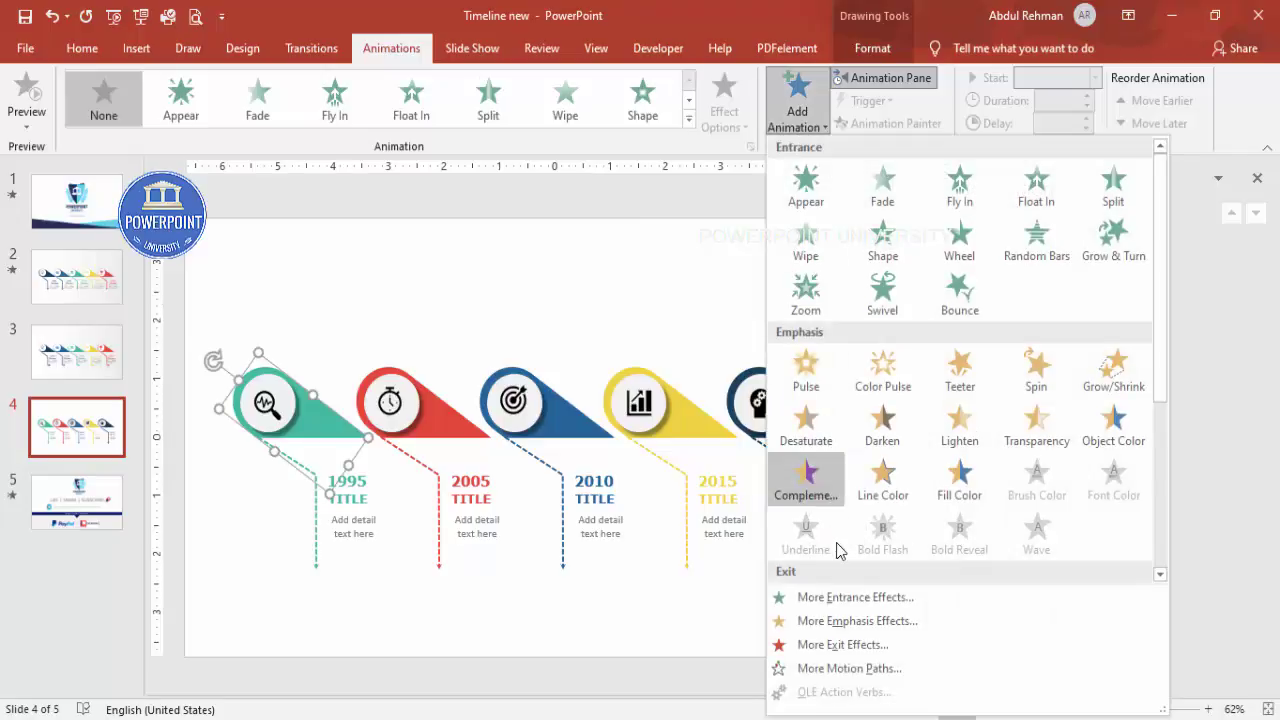
left_click(845, 599)
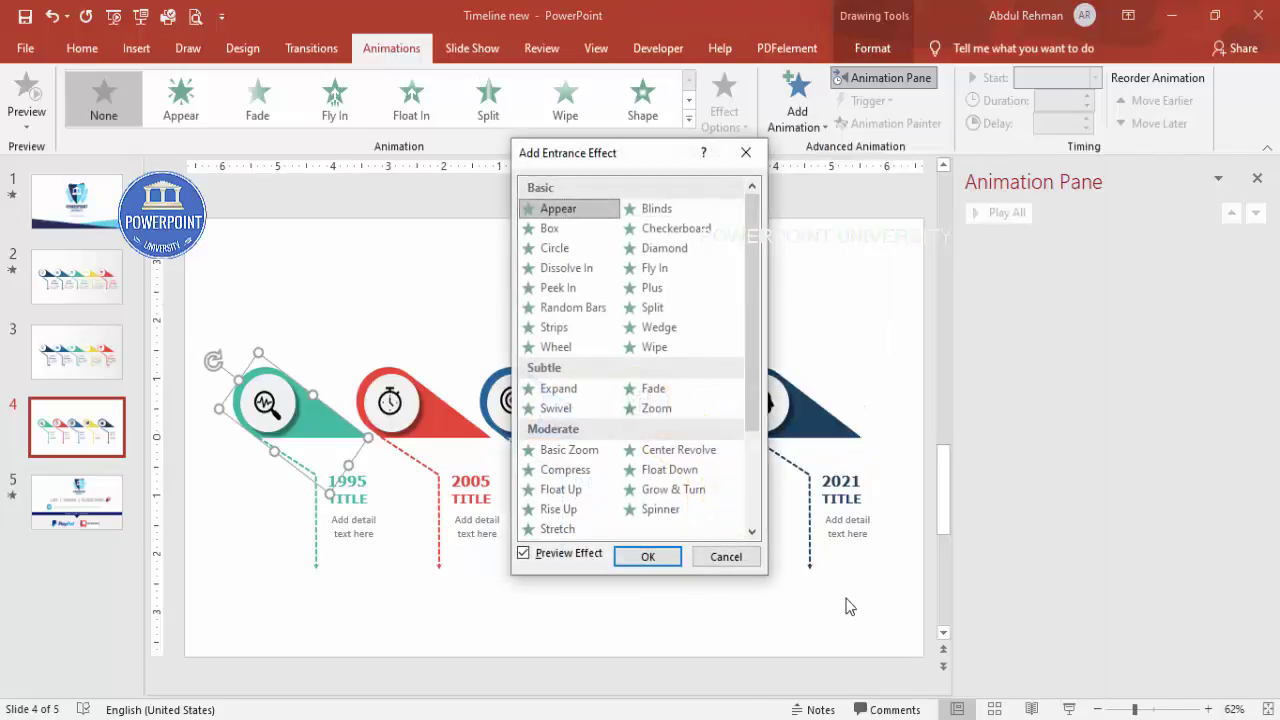
left_click(577, 531)
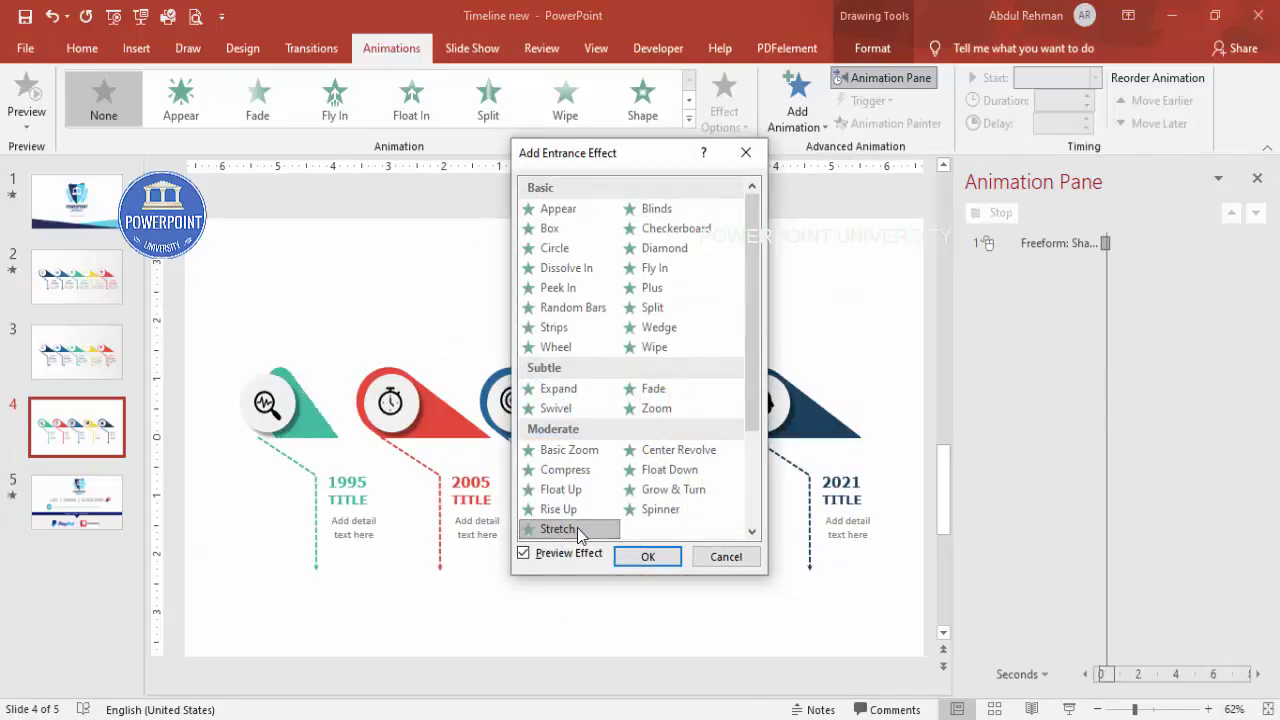
left_click(648, 557)
left_click(724, 100)
left_click(771, 237)
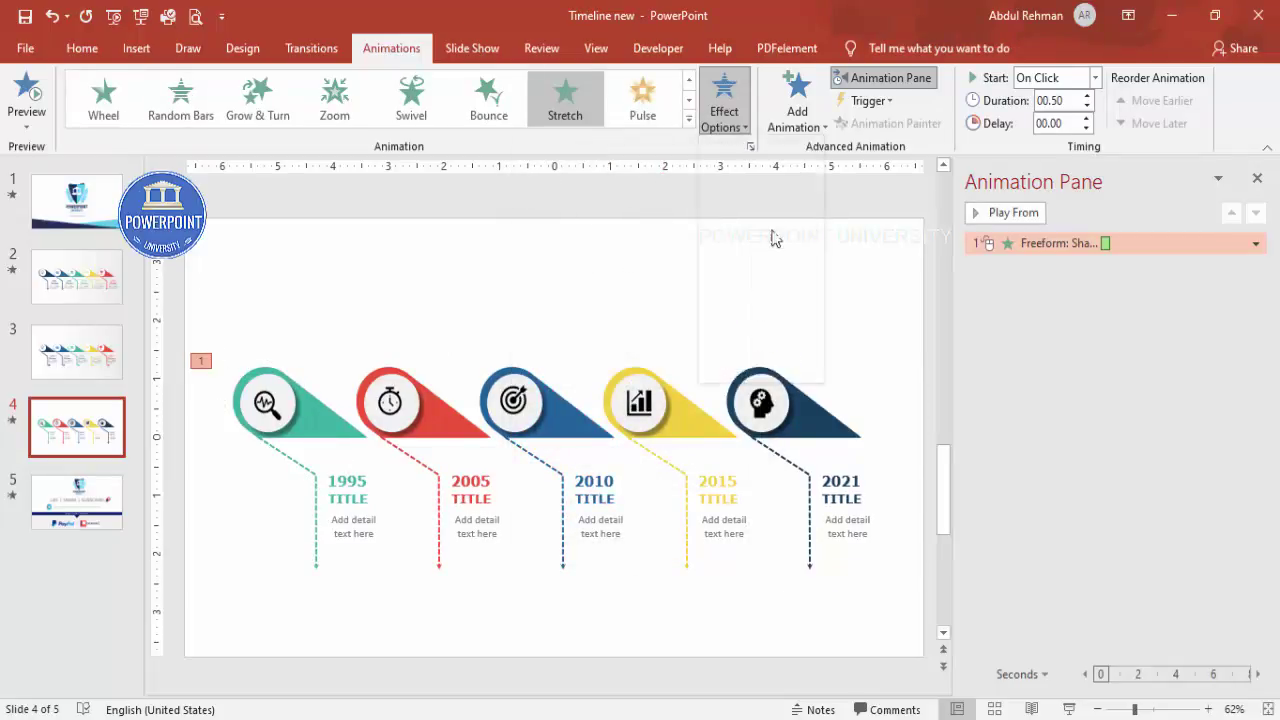
- Add a Basic Zoom entrance to the teal pin's icon circle, starting With Previous
left_click(268, 385)
left_click(820, 128)
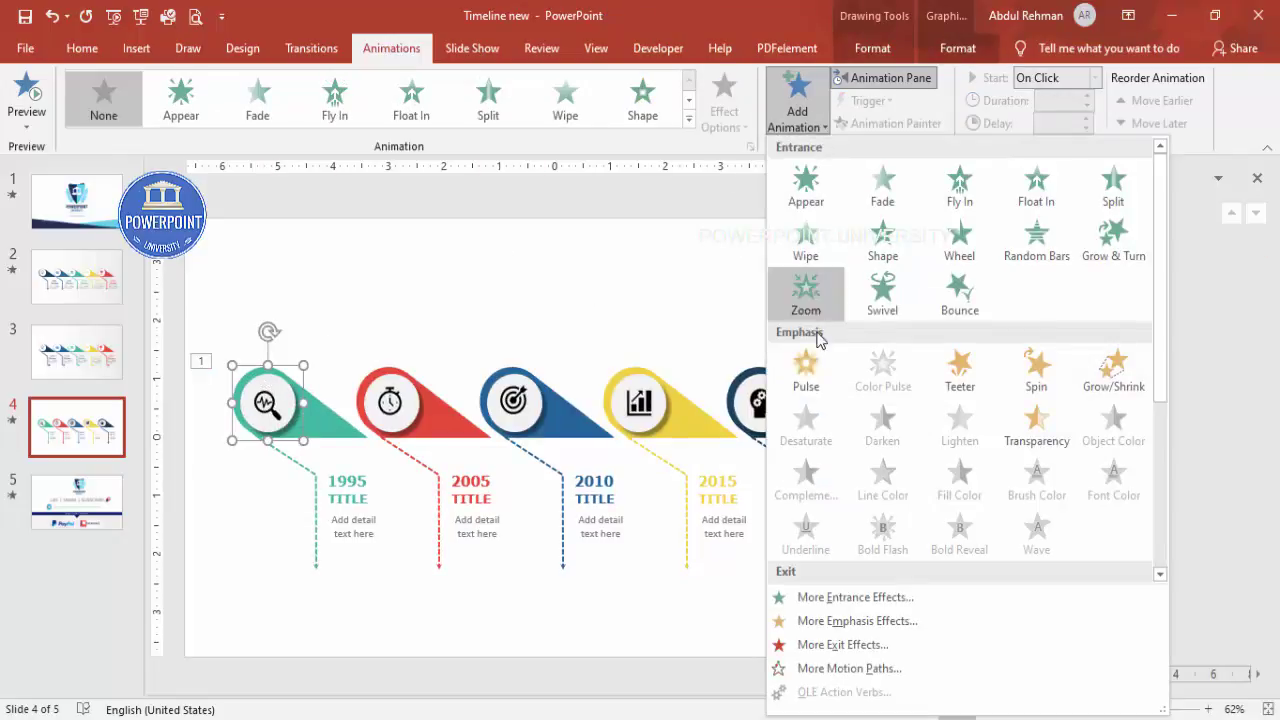
left_click(880, 600)
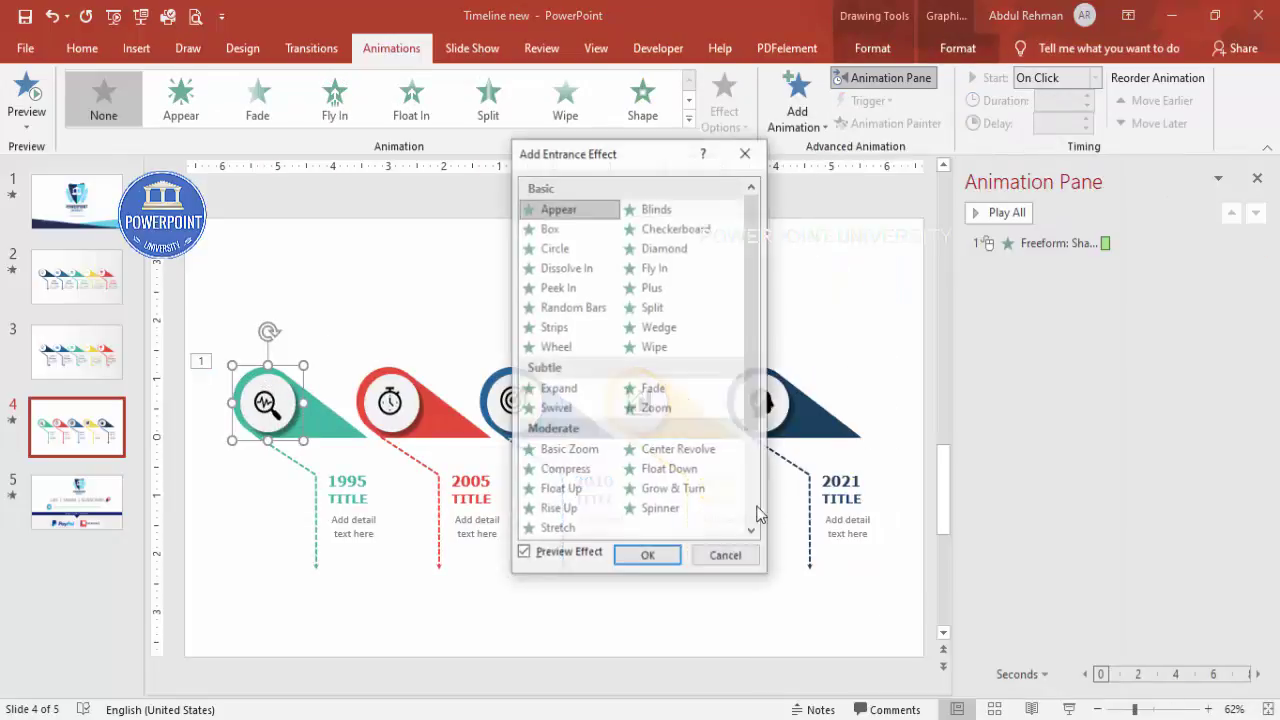
left_click(570, 451)
left_click(645, 558)
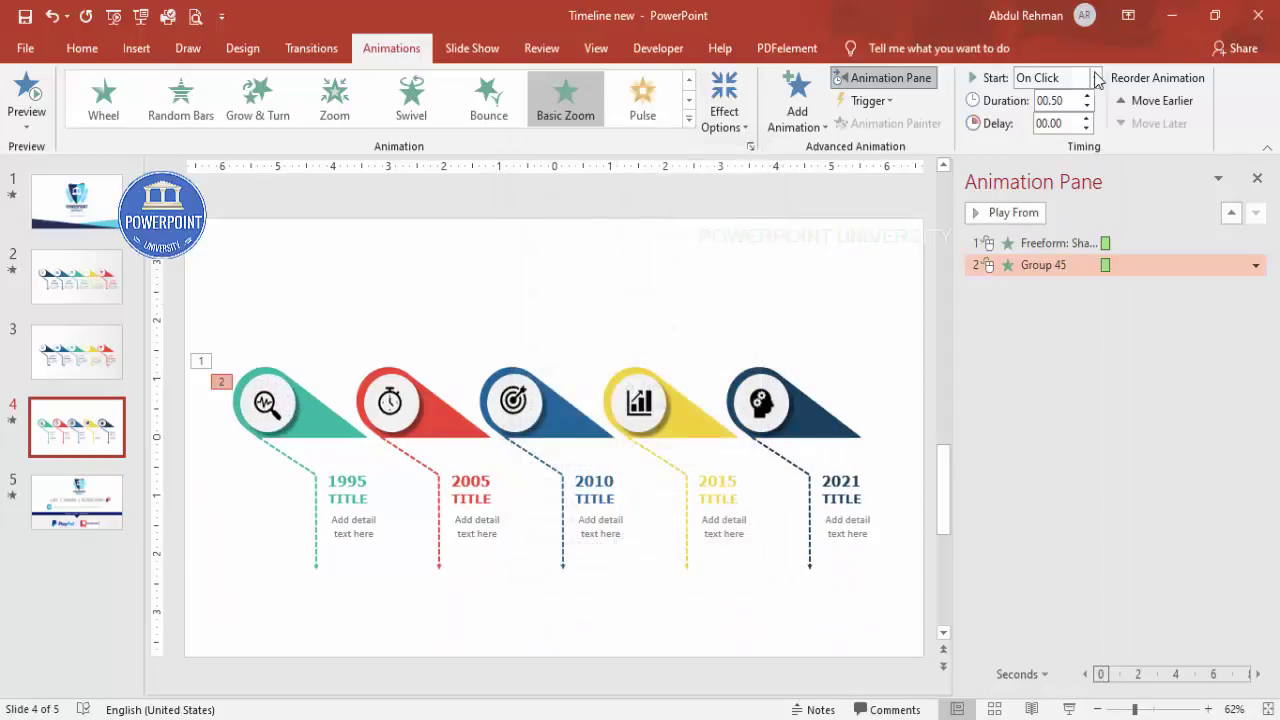
left_click(1095, 78)
left_click(1072, 118)
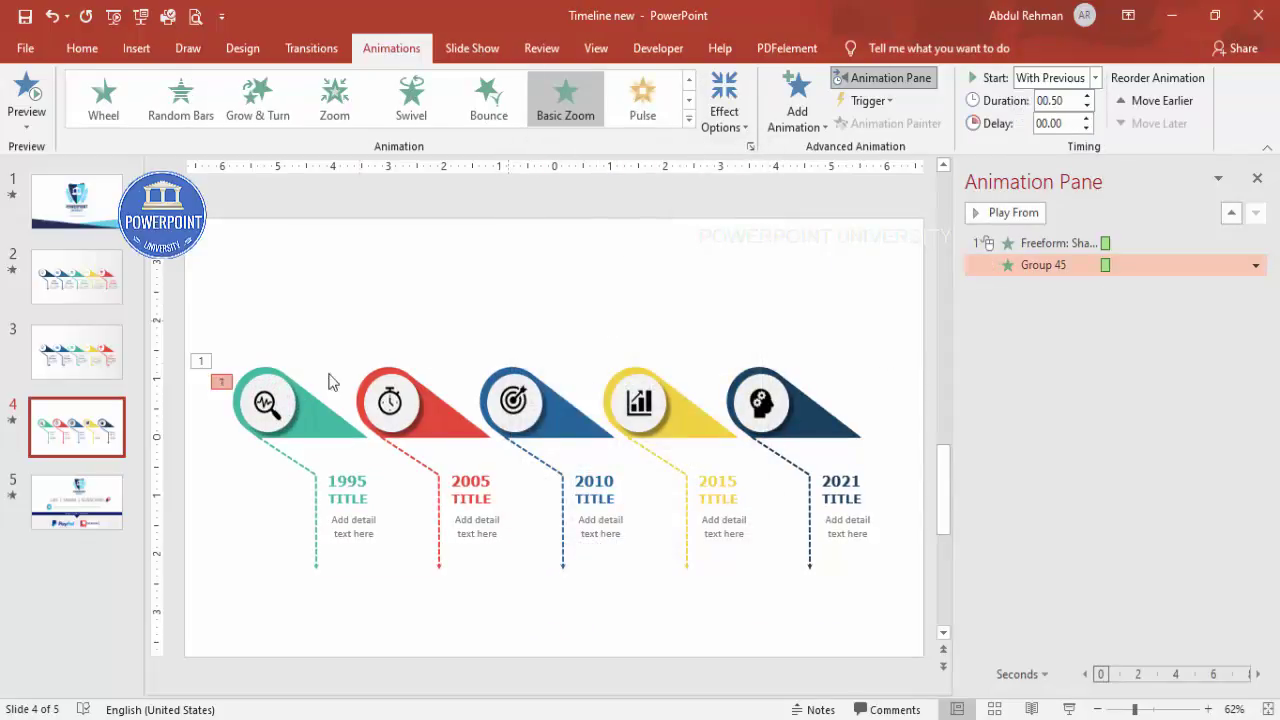
- Give the teal pin's dashed line a Wipe from the top, starting After Previous
left_click(283, 457)
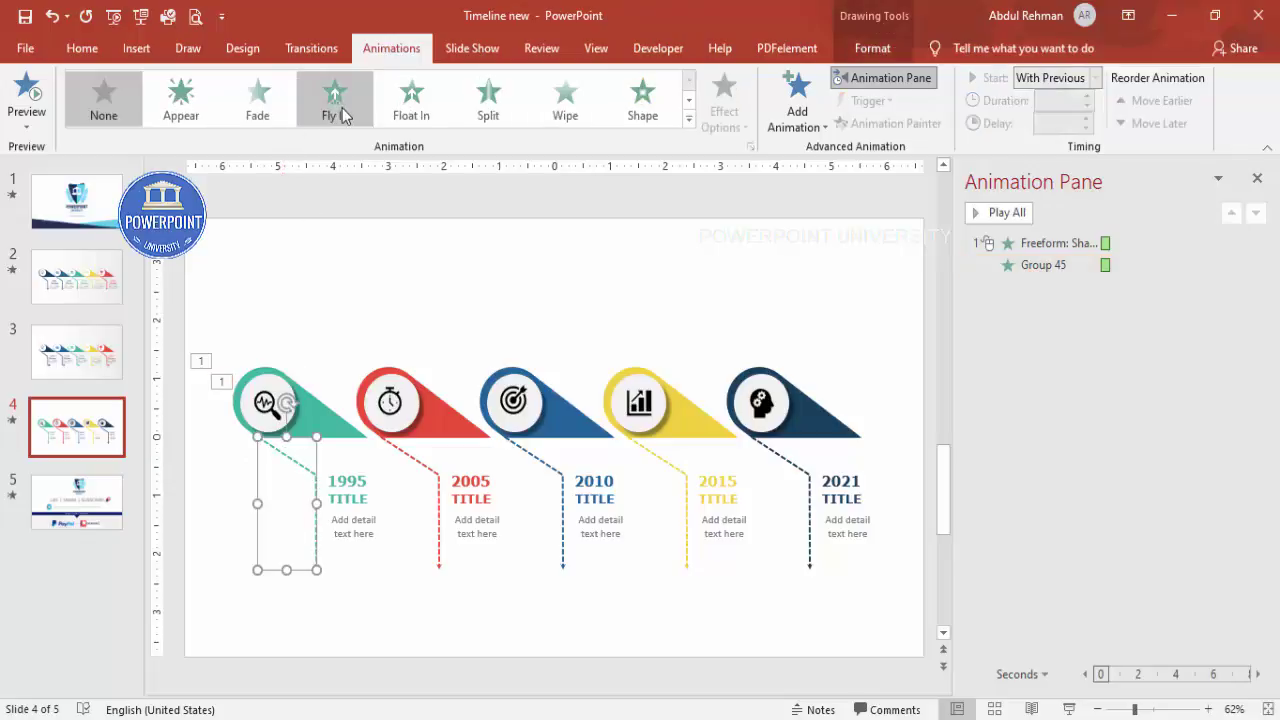
left_click(567, 120)
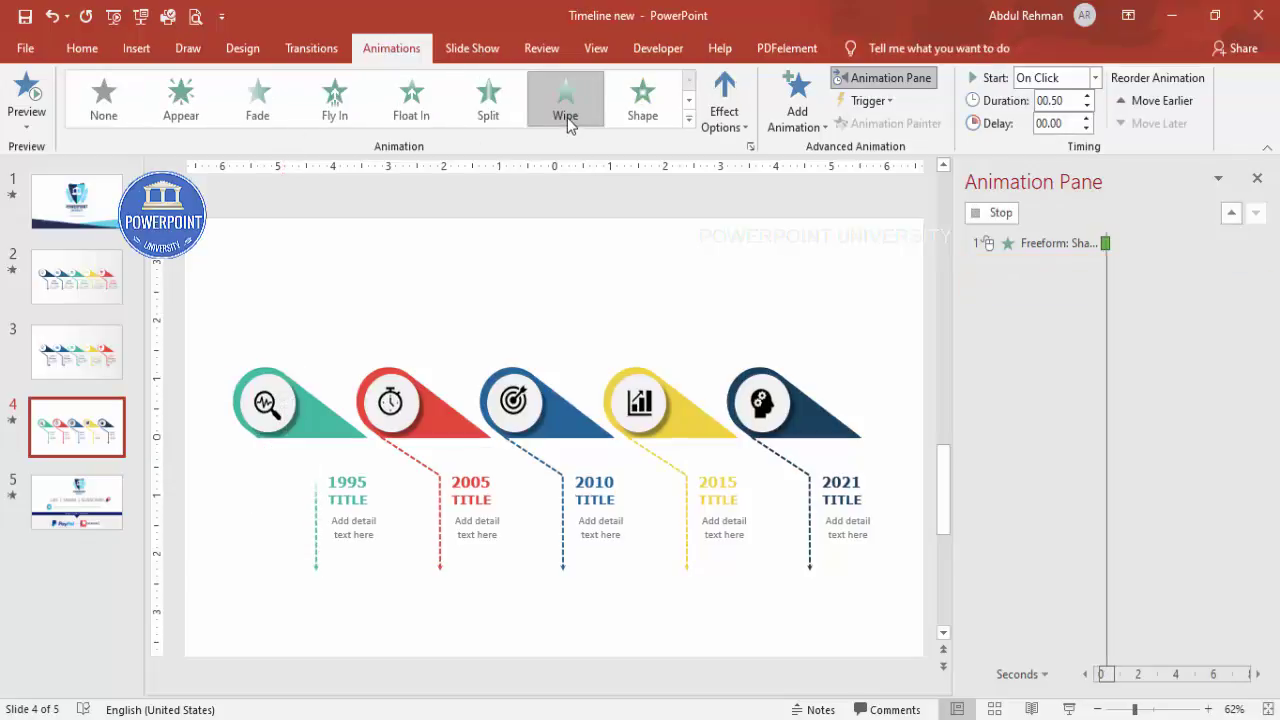
left_click(697, 130)
left_click(765, 313)
left_click(1091, 78)
left_click(1051, 142)
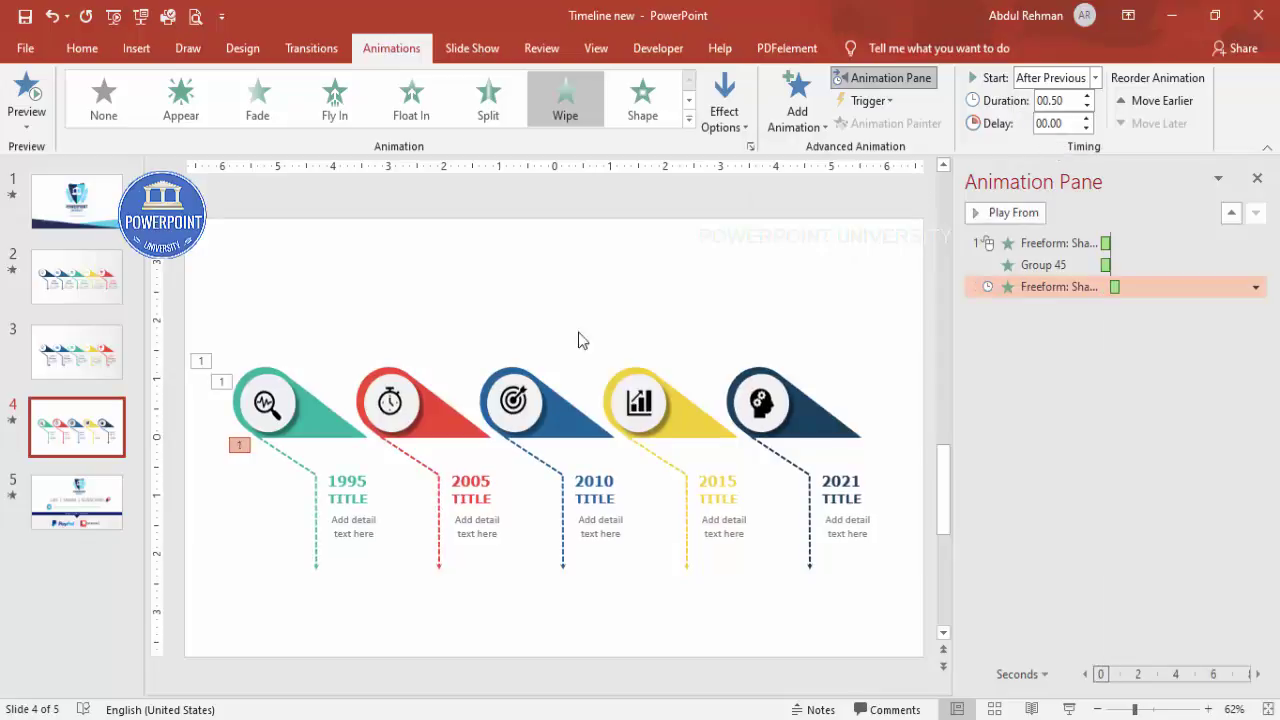
- Apply the Stretch entrance effect to the 1995 title and detail text group
left_click(376, 469)
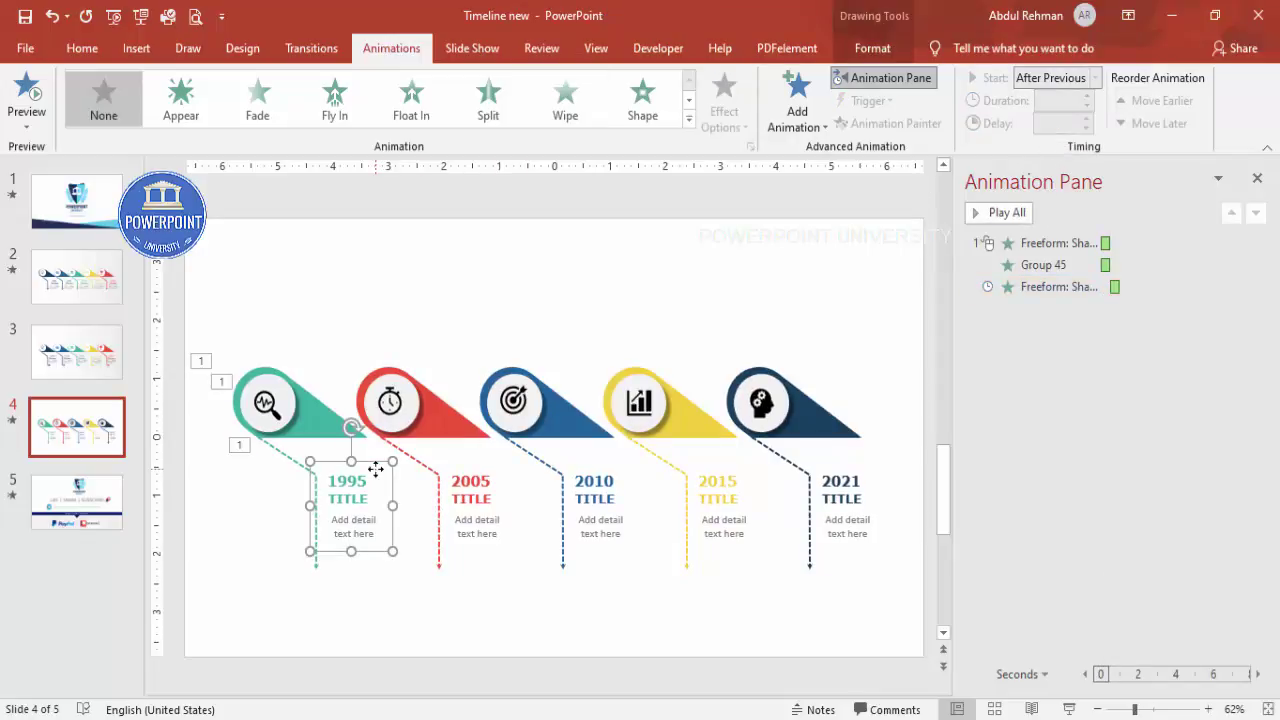
left_click(792, 118)
left_click(820, 597)
left_click(560, 528)
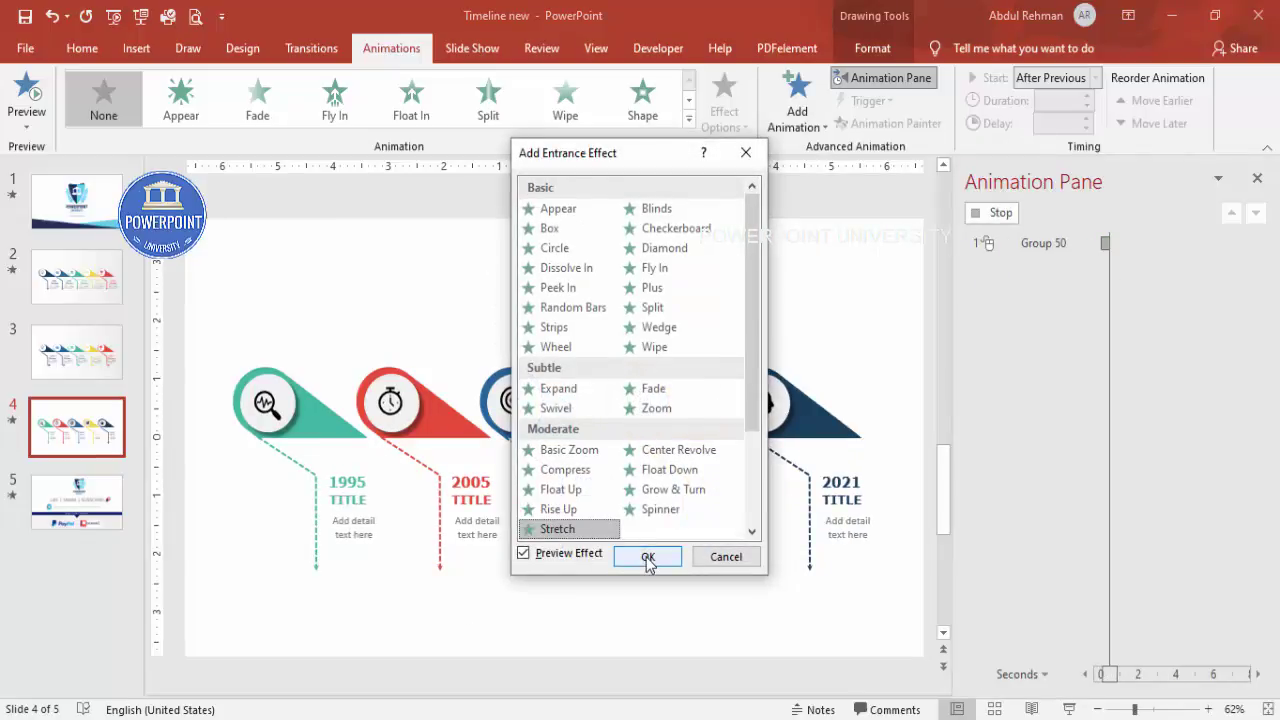
left_click(648, 556)
- Make the Stretch come From Left and start After Previous
left_click(722, 112)
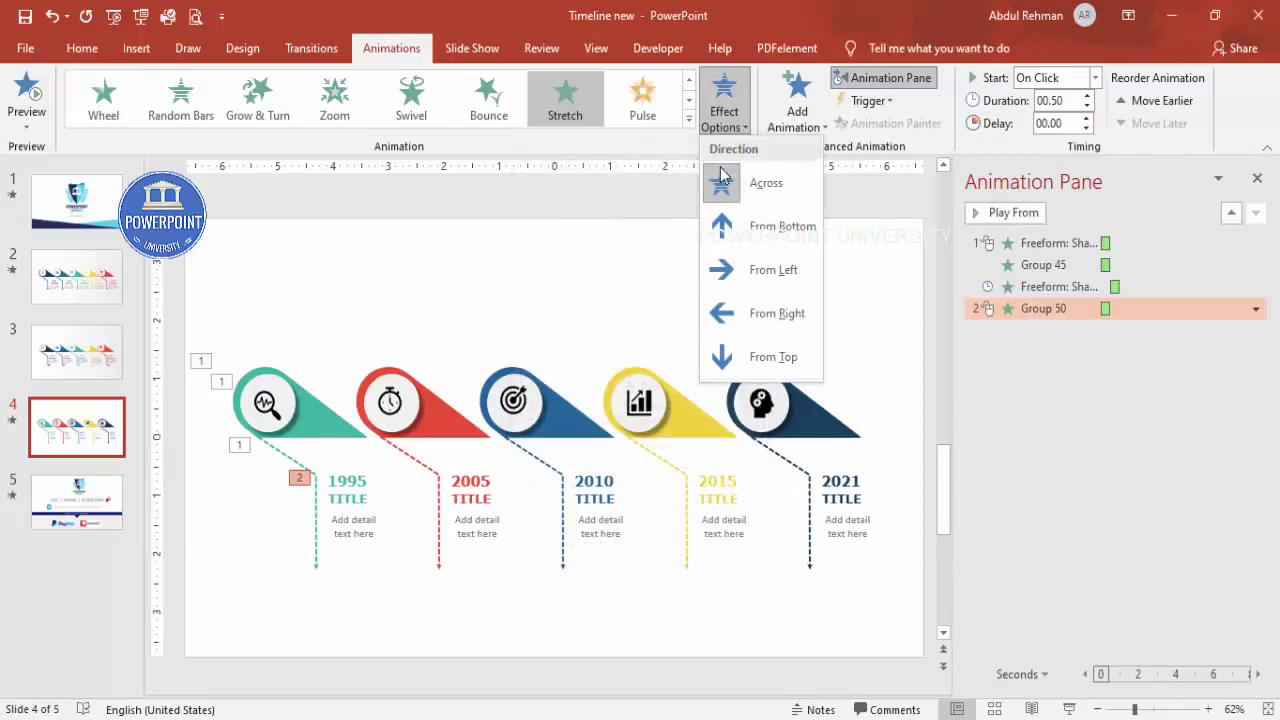
left_click(768, 272)
left_click(1097, 78)
left_click(1078, 136)
left_click(852, 268)
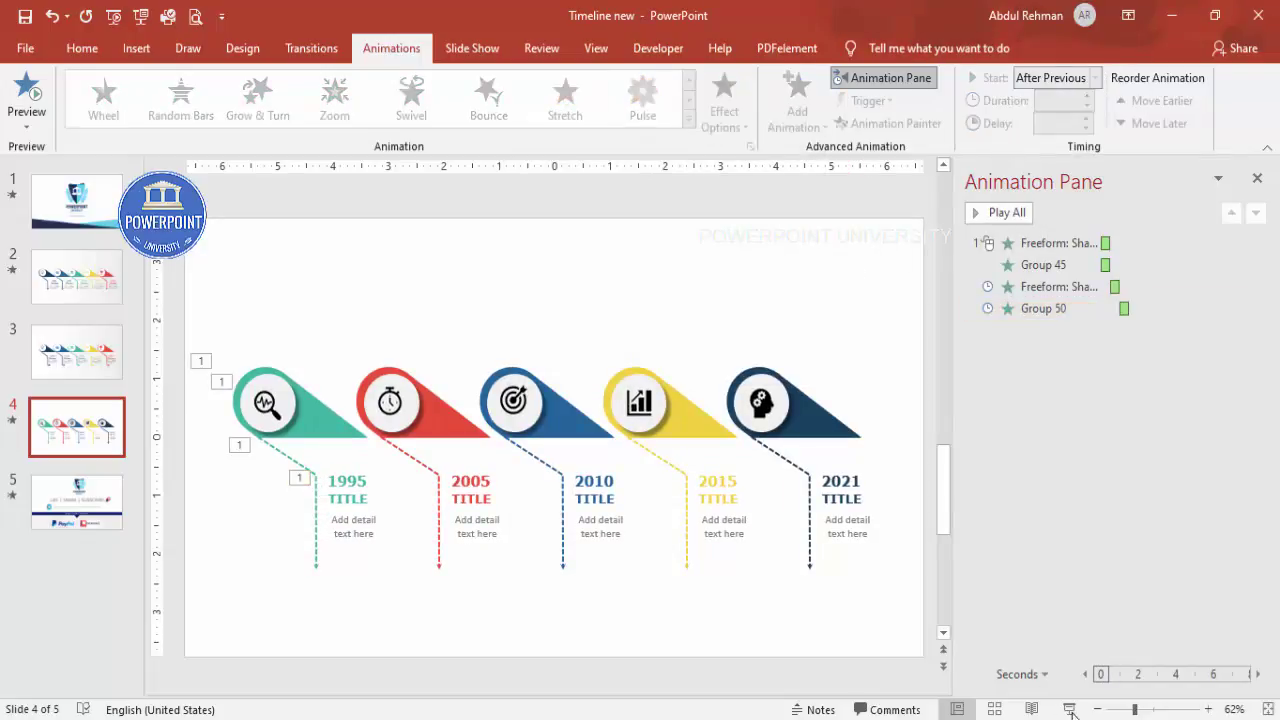